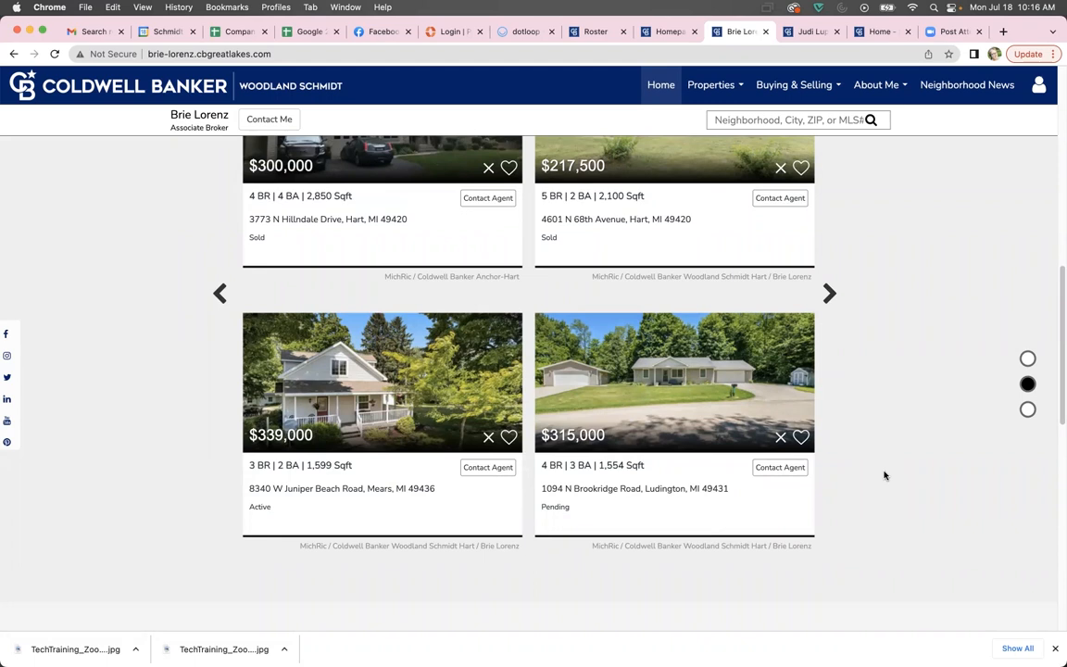
Step: Review the featured properties and sample mortgage rates on the associate broker's home page
scroll(872, 482, down, 4)
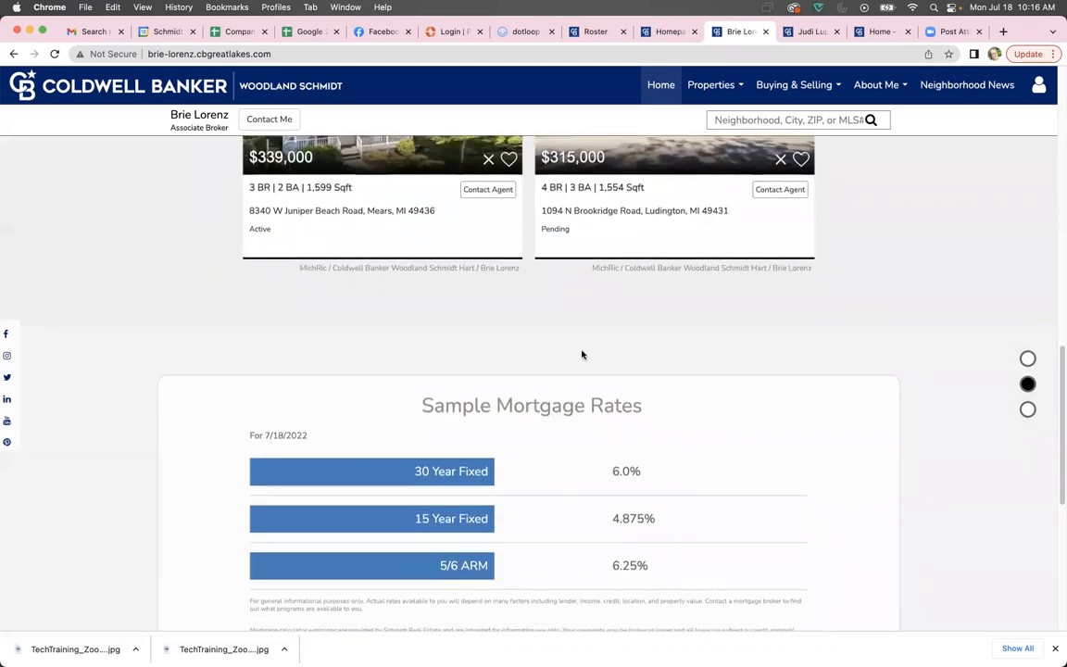
scroll(796, 514, up, 2)
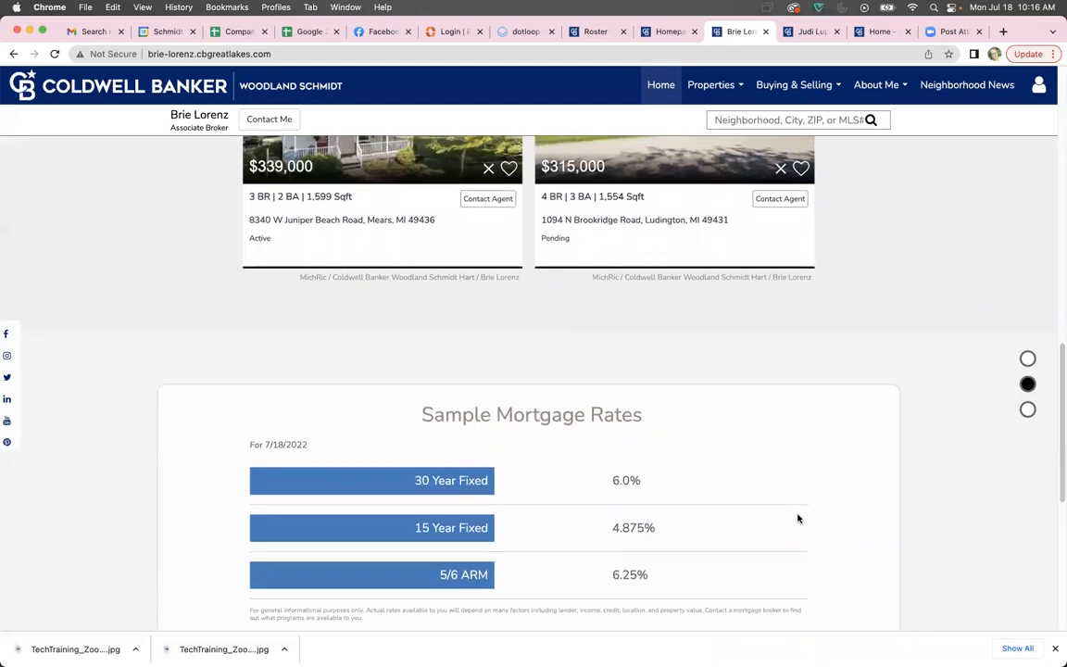
scroll(798, 518, up, 5)
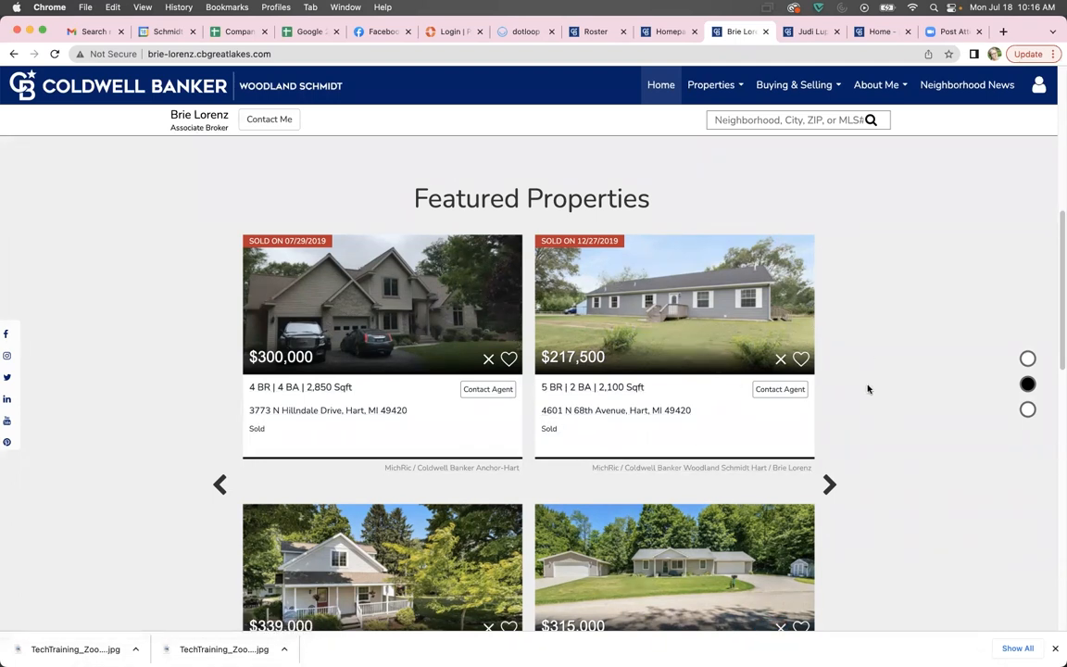
scroll(923, 442, down, 4)
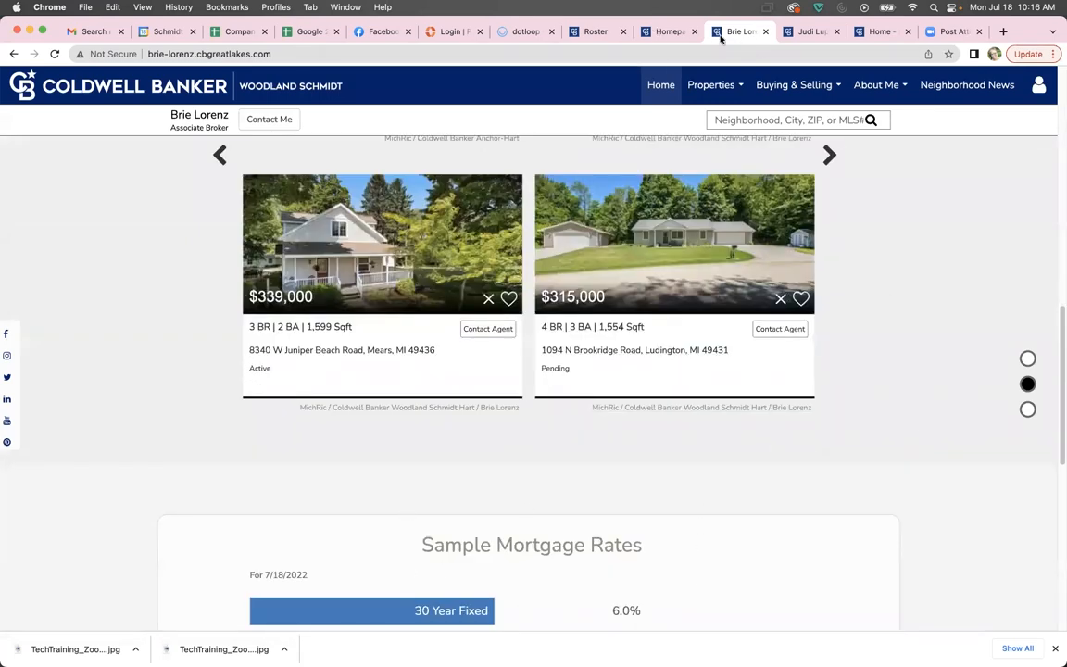
Step: Switch to the regional service coordinator's website and review its current and sold listings and the Homes for Sale in Hart, MI section
click(808, 32)
scroll(820, 332, down, 10)
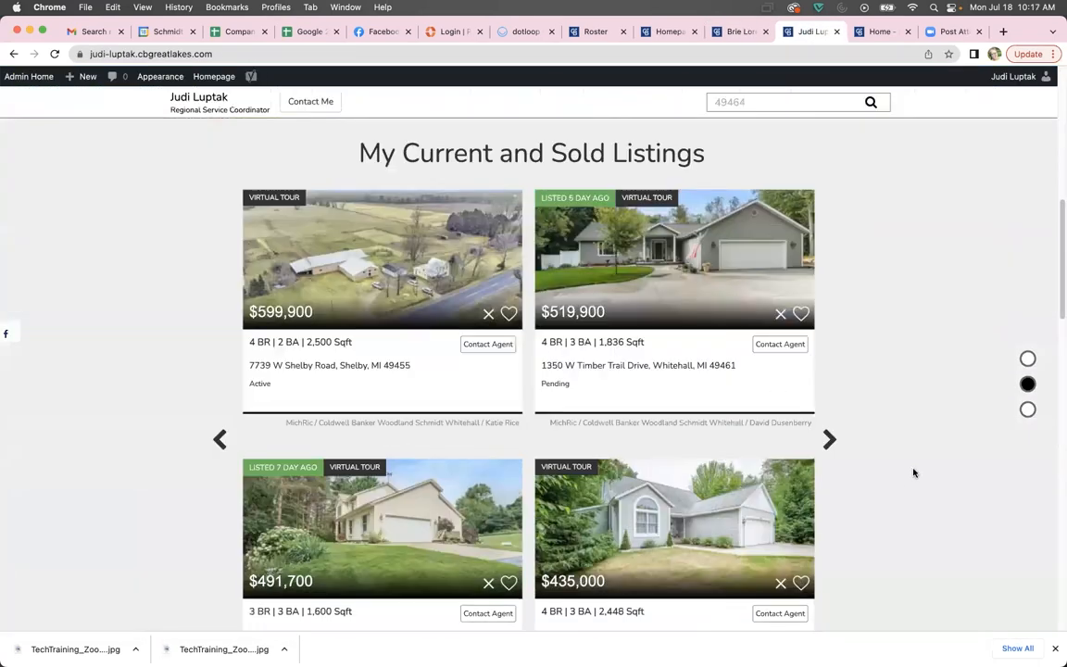
scroll(923, 459, down, 7)
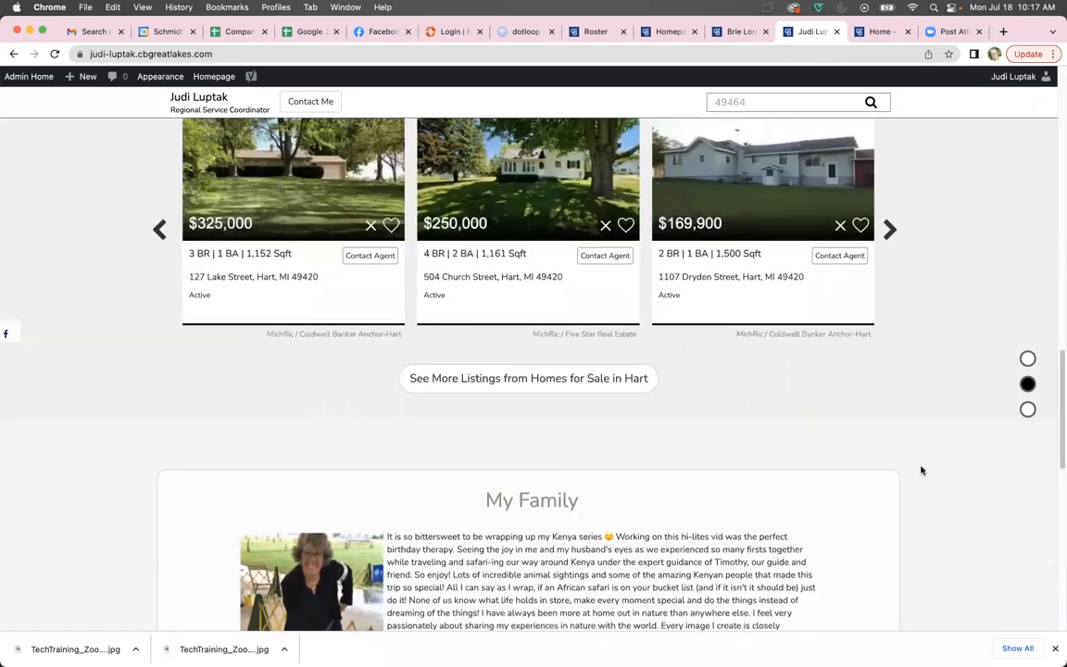
scroll(922, 467, up, 3)
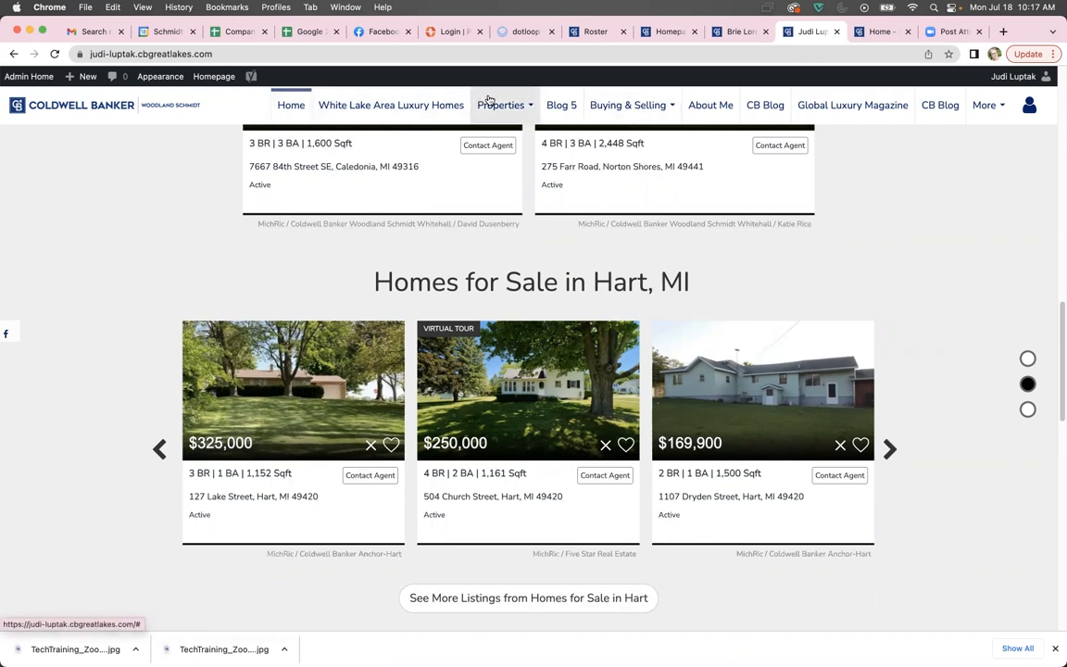
Step: Open the site's Homes for Sale Hart, MI property search and browse the listings
click(524, 107)
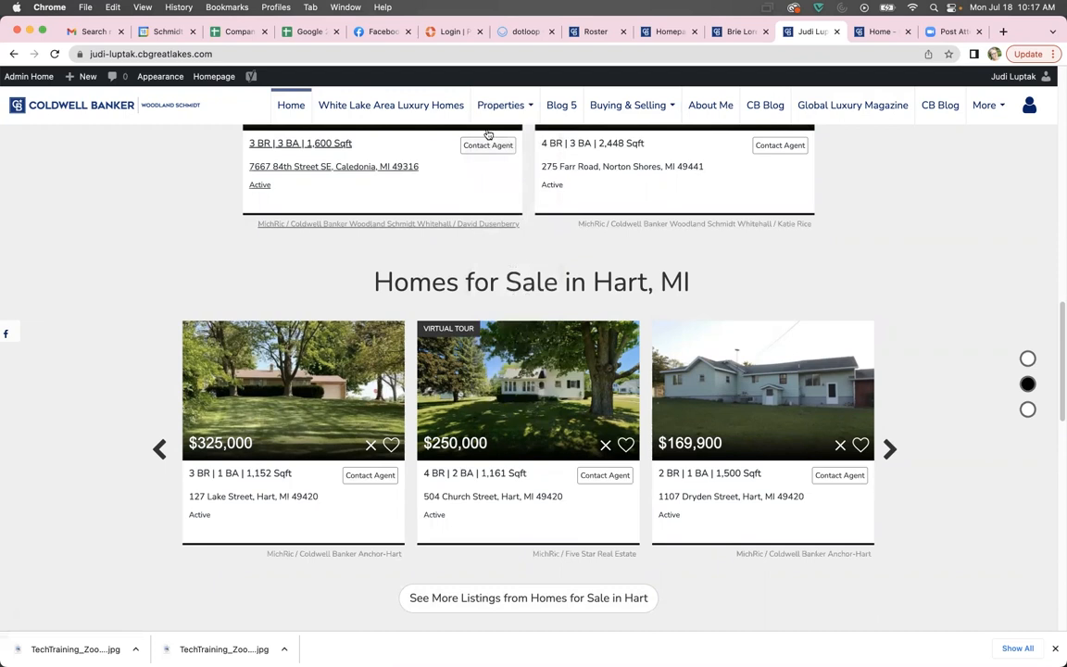
mouse_move(528, 108)
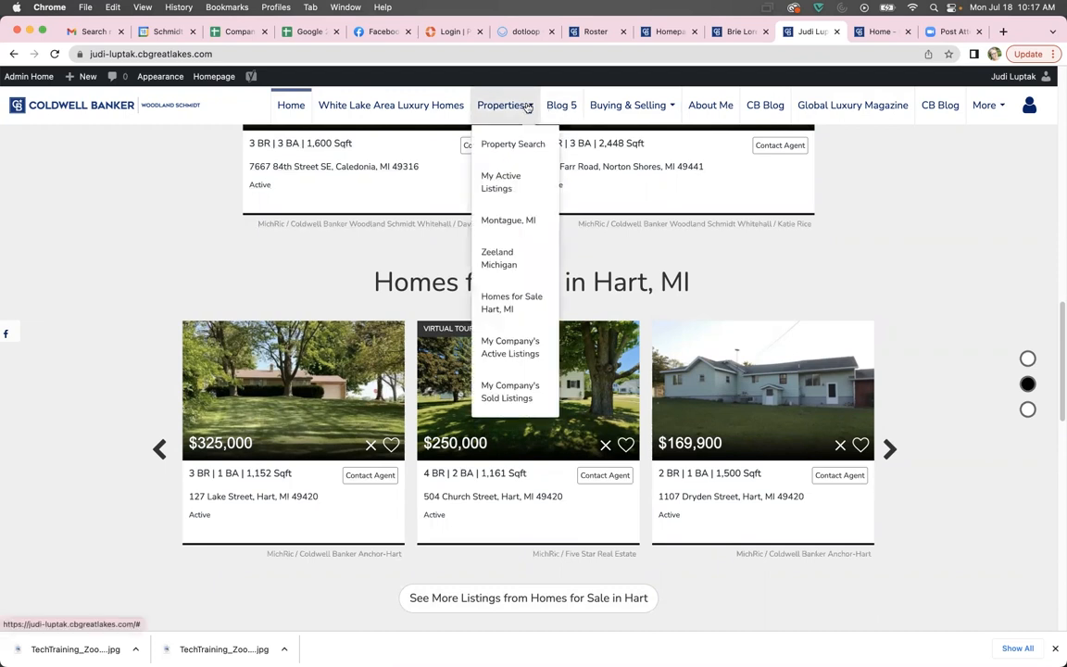
click(499, 305)
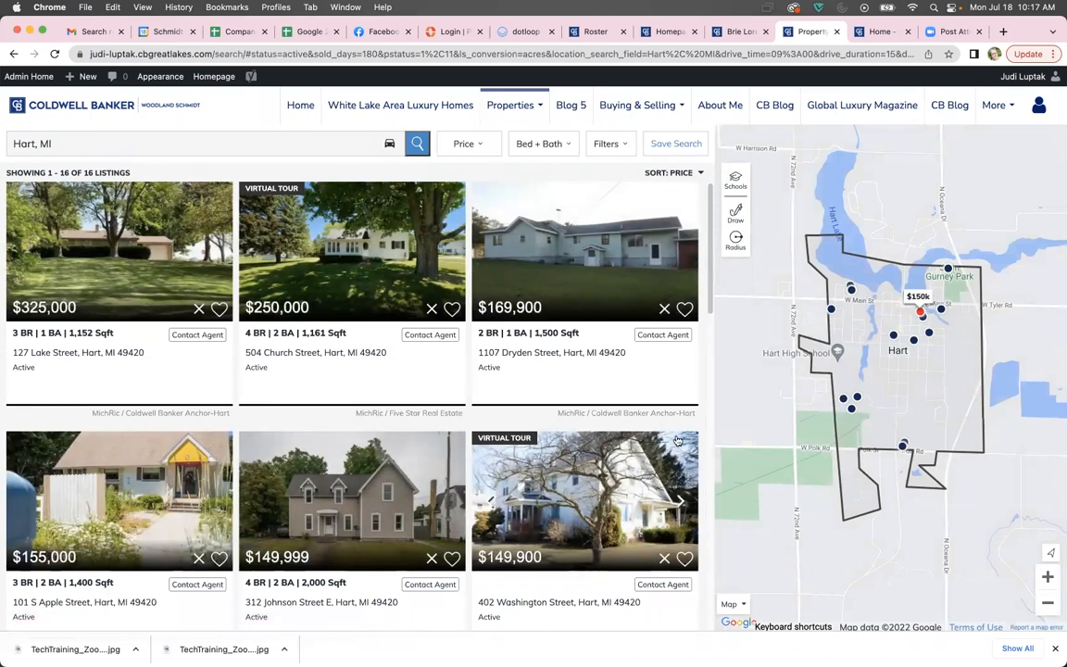
scroll(541, 505, down, 3)
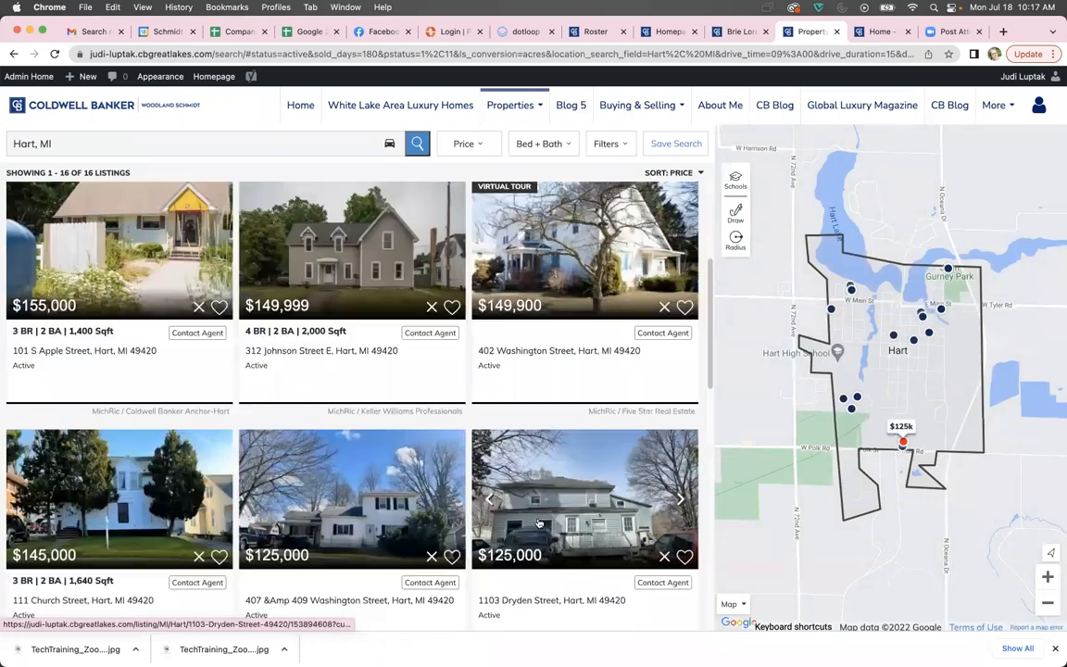
scroll(539, 523, up, 3)
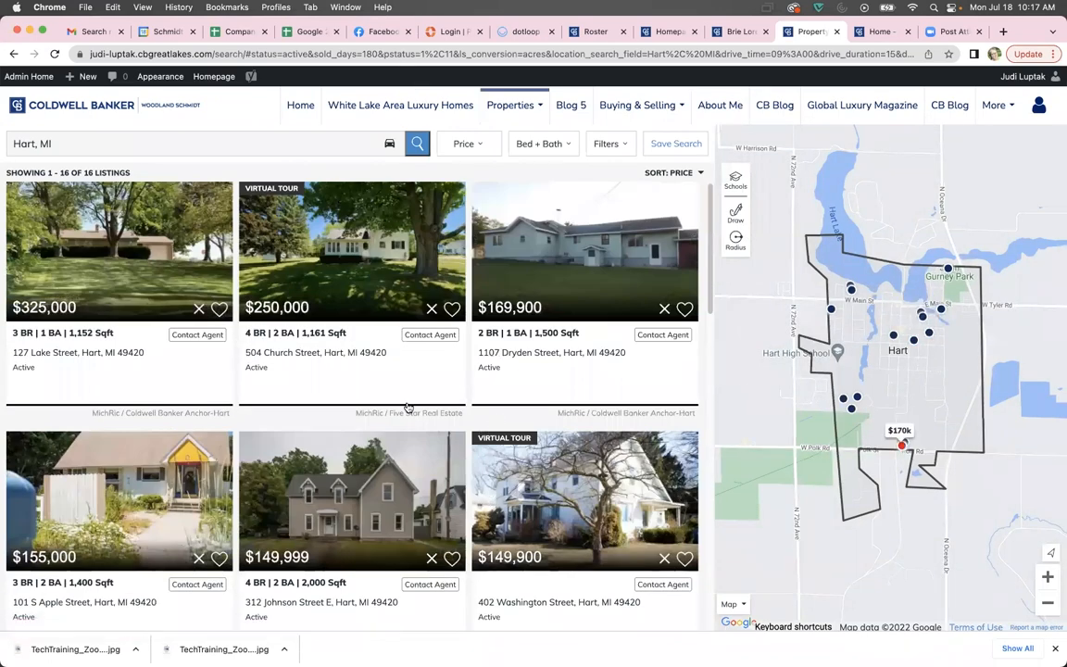
Step: Return to the agent site's home page and review its Hart homes and My Current and Sold Listings sections
drag(1032, 40, 1032, 63)
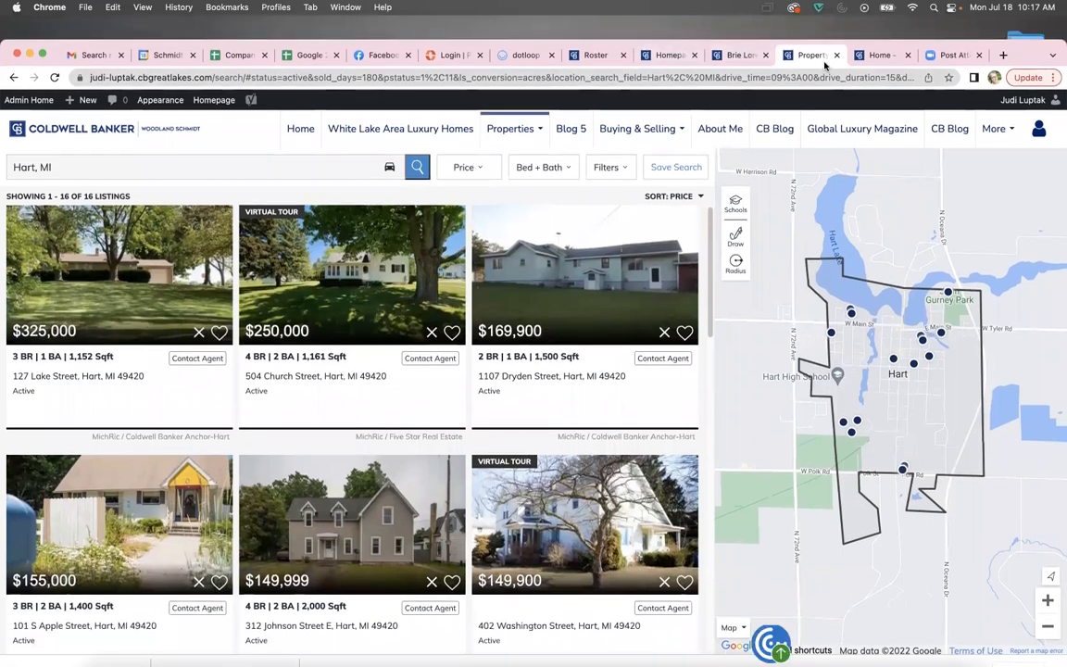
click(118, 129)
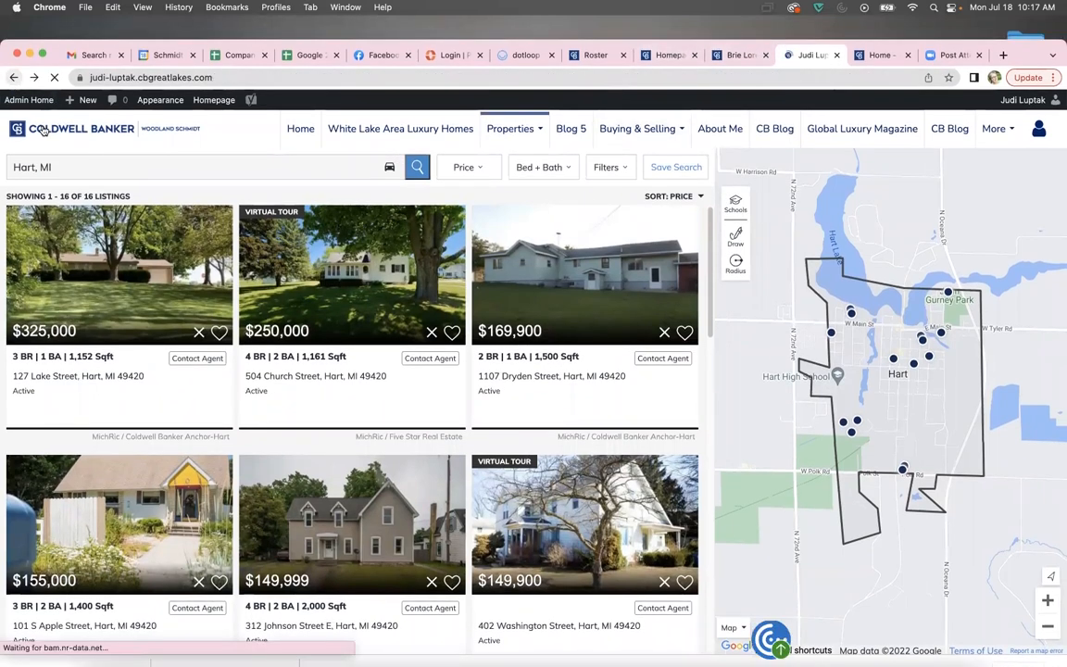
scroll(451, 278, down, 8)
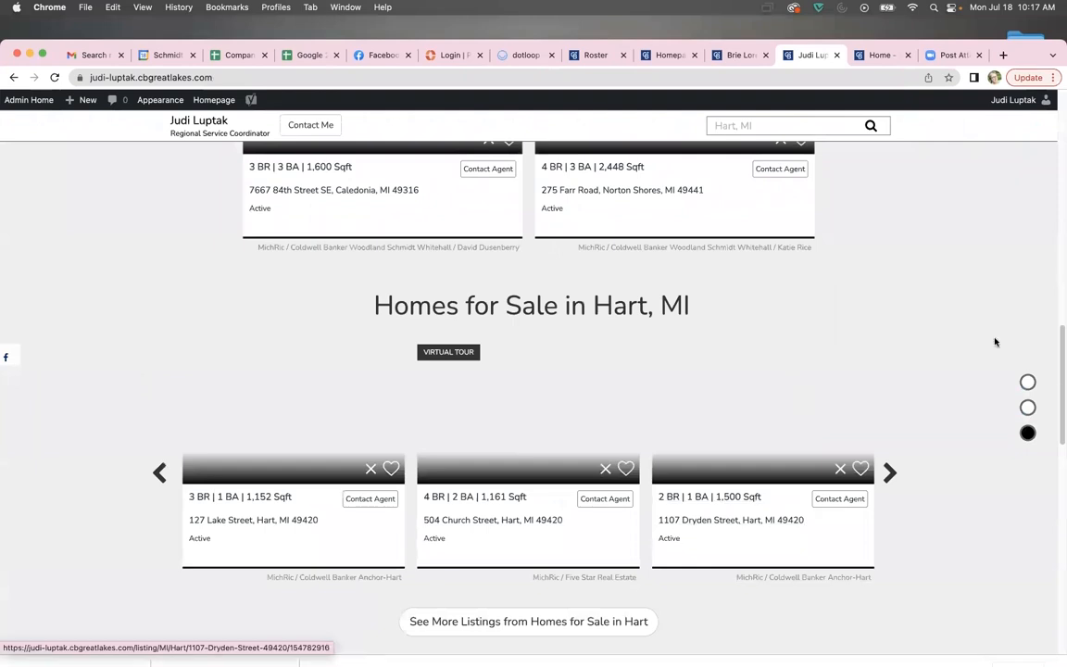
scroll(986, 417, up, 3)
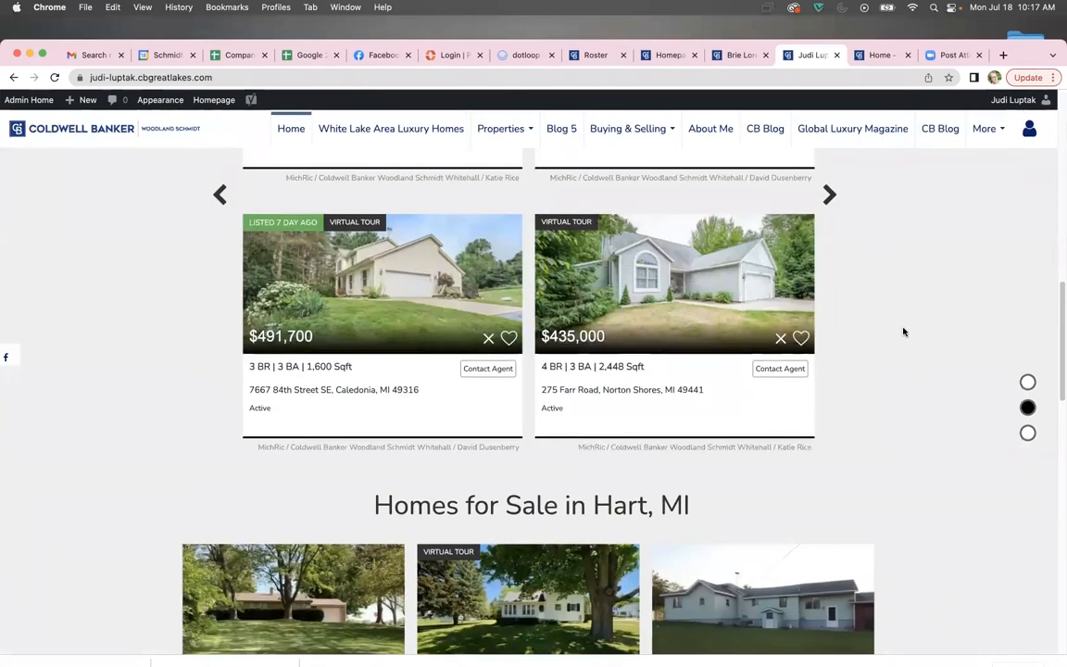
scroll(903, 320, up, 1)
scroll(903, 309, up, 3)
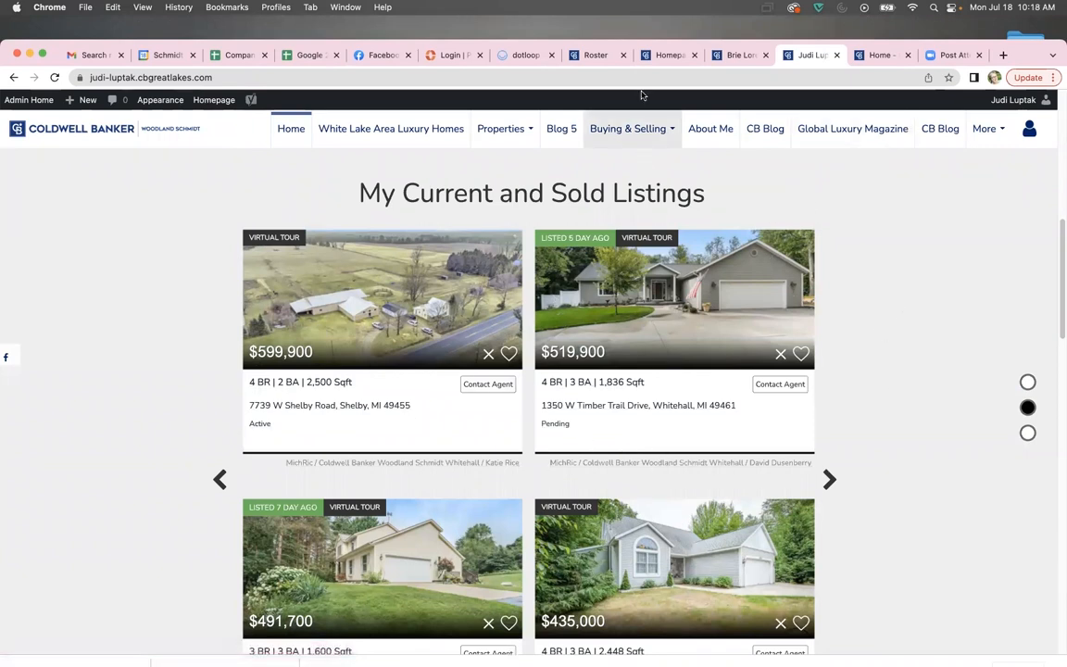
Step: Open the welcome page of the agent website's admin tool
click(671, 55)
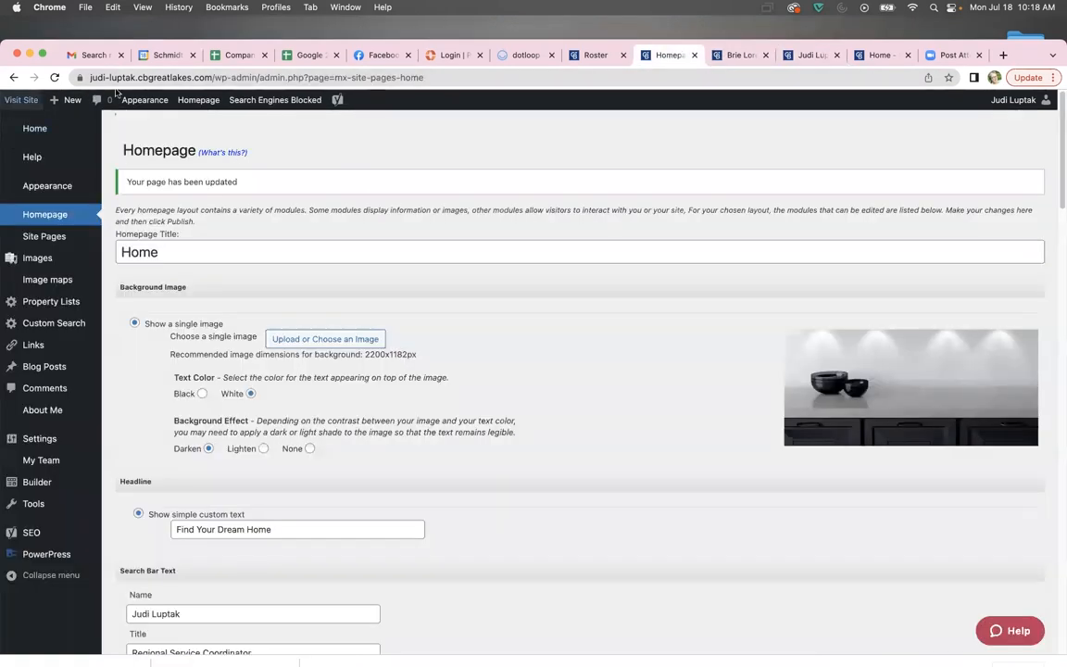
click(34, 128)
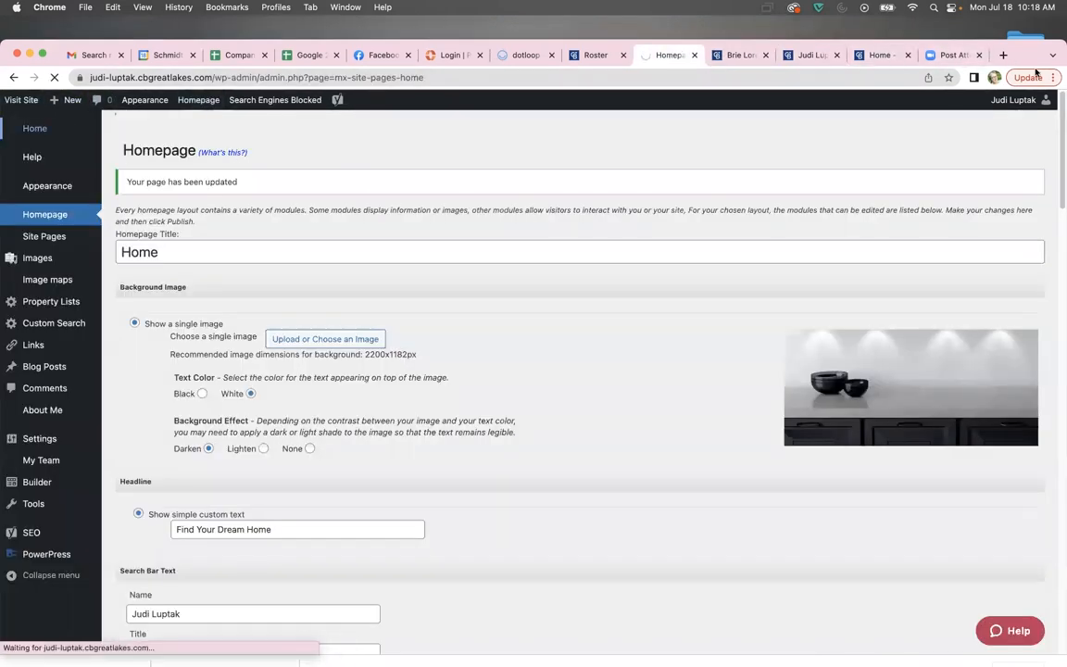
drag(1040, 55, 1042, 76)
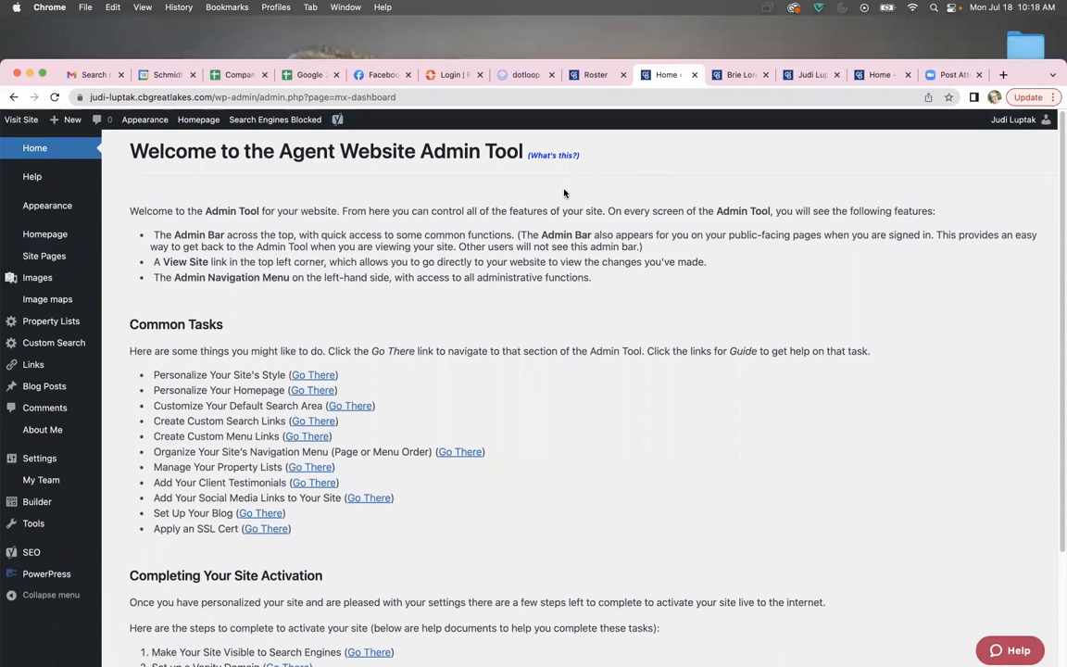
Step: Check the Roster profile page for the My Website entry, and return to the admin tool's welcome page
click(593, 75)
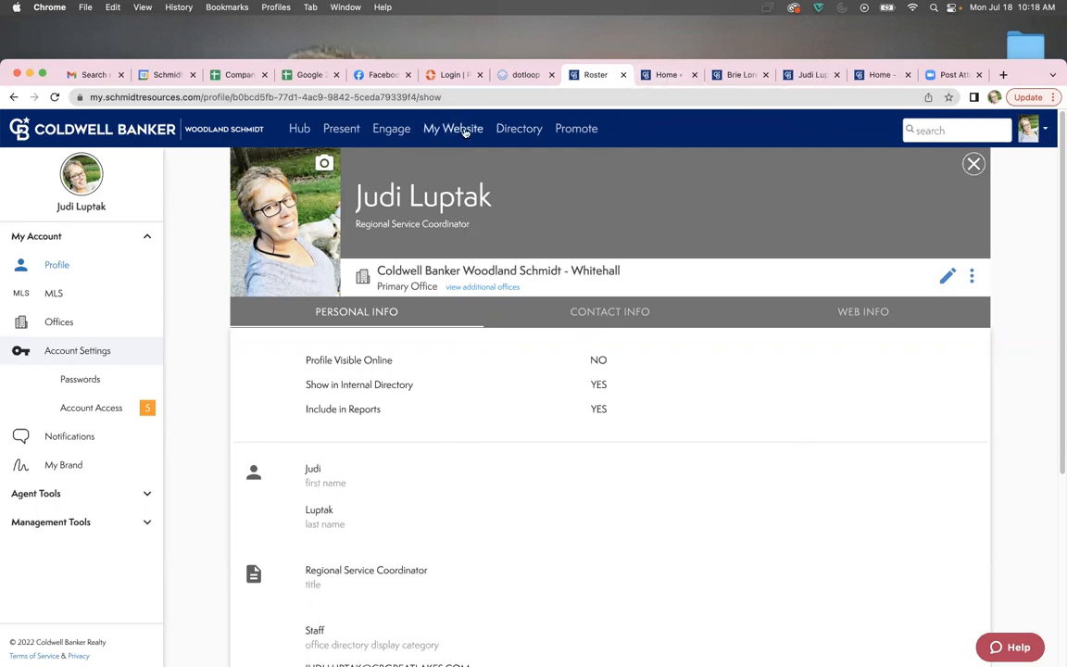
click(665, 74)
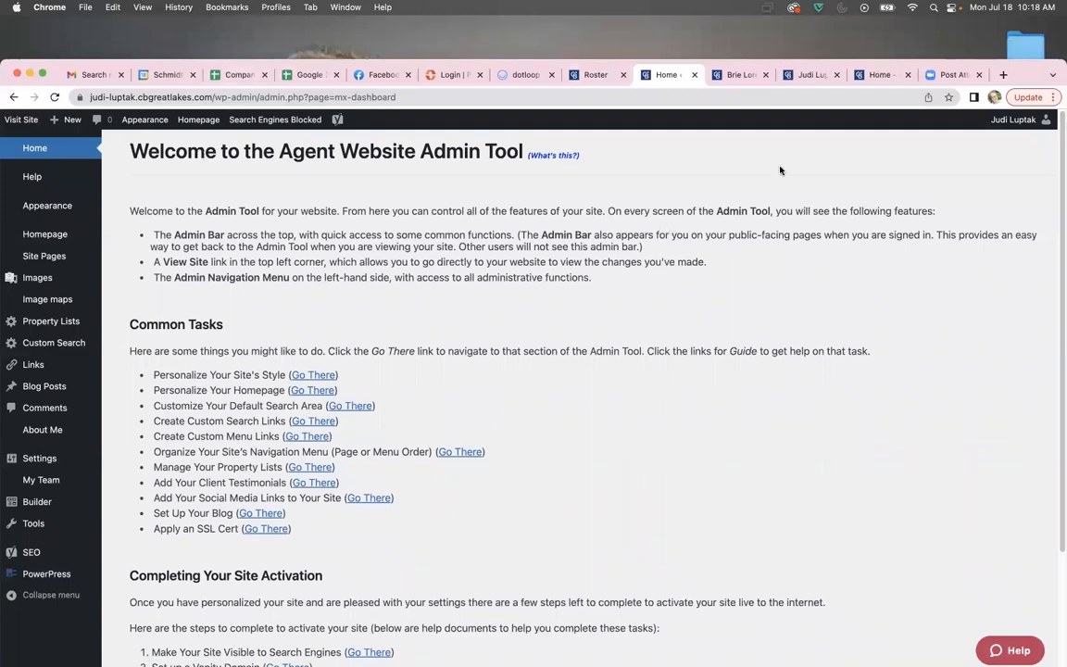
double_click(1044, 74)
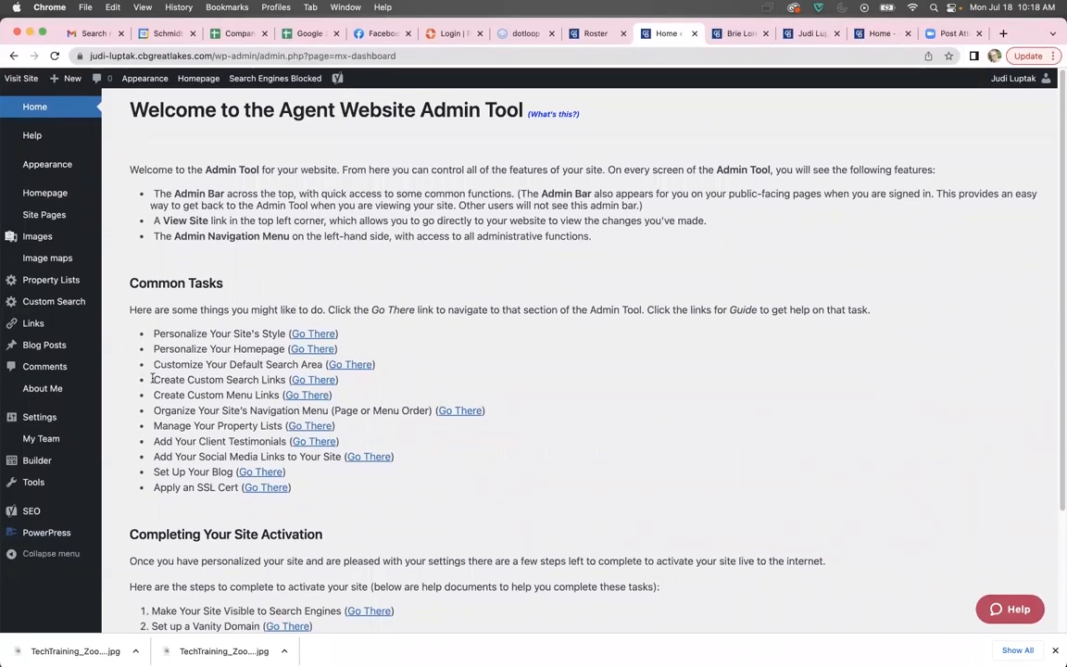
Step: Go to the Create Custom Search Links task and close the two public agent website pages
drag(153, 380, 255, 371)
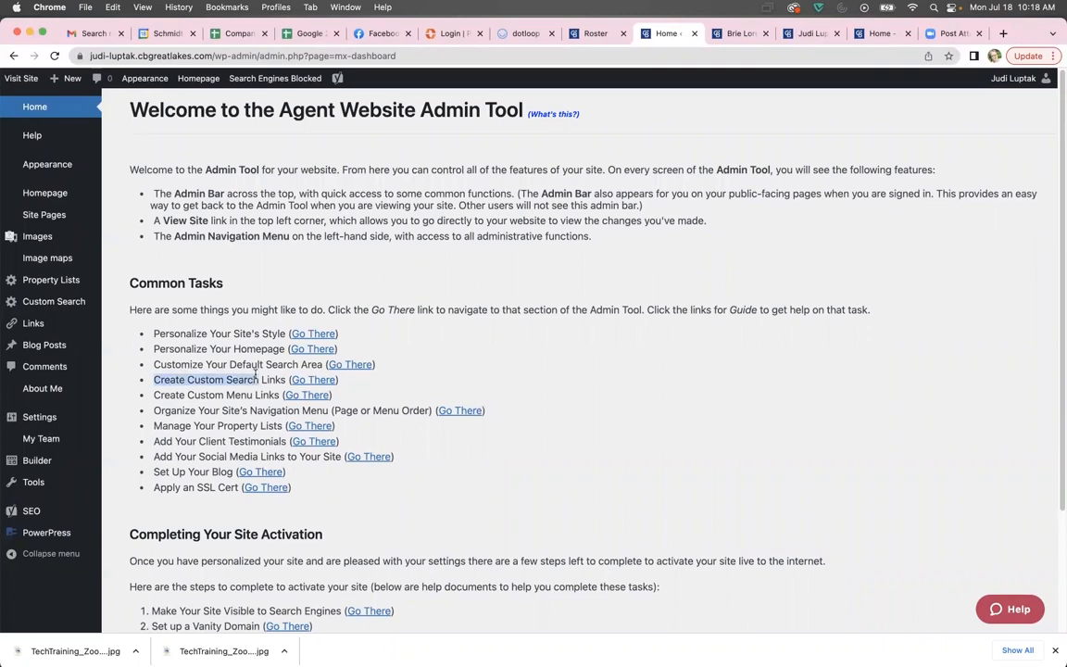
click(316, 382)
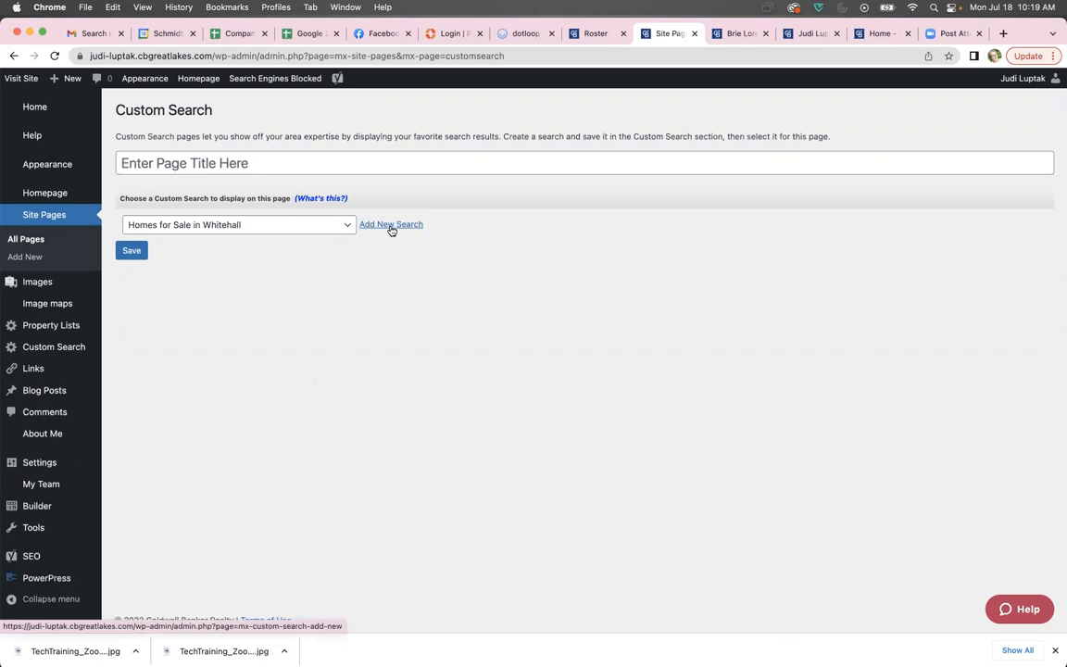
click(765, 34)
click(765, 34)
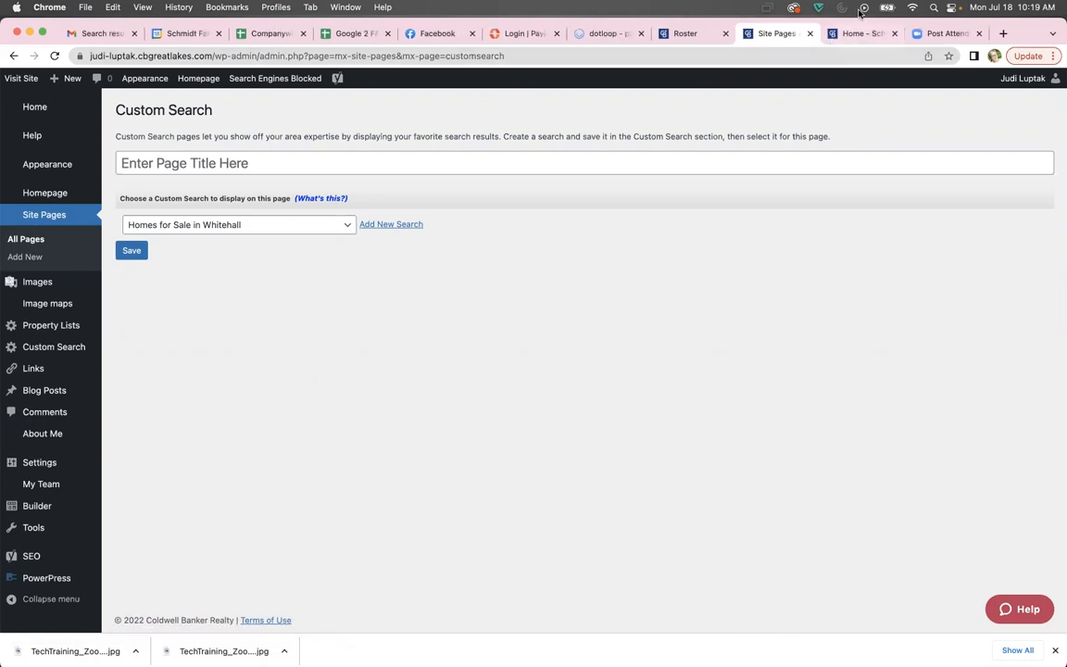
Step: On the company site cbgreatlakes.com, search for properties by the location North Muskegon, MI, USA
click(863, 34)
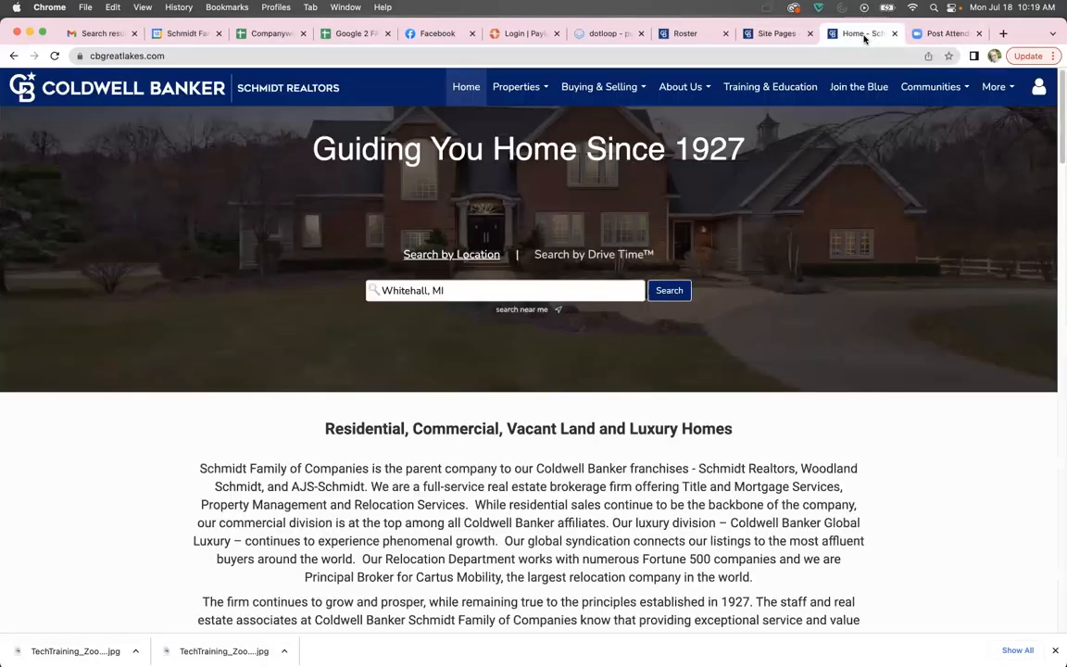
click(214, 54)
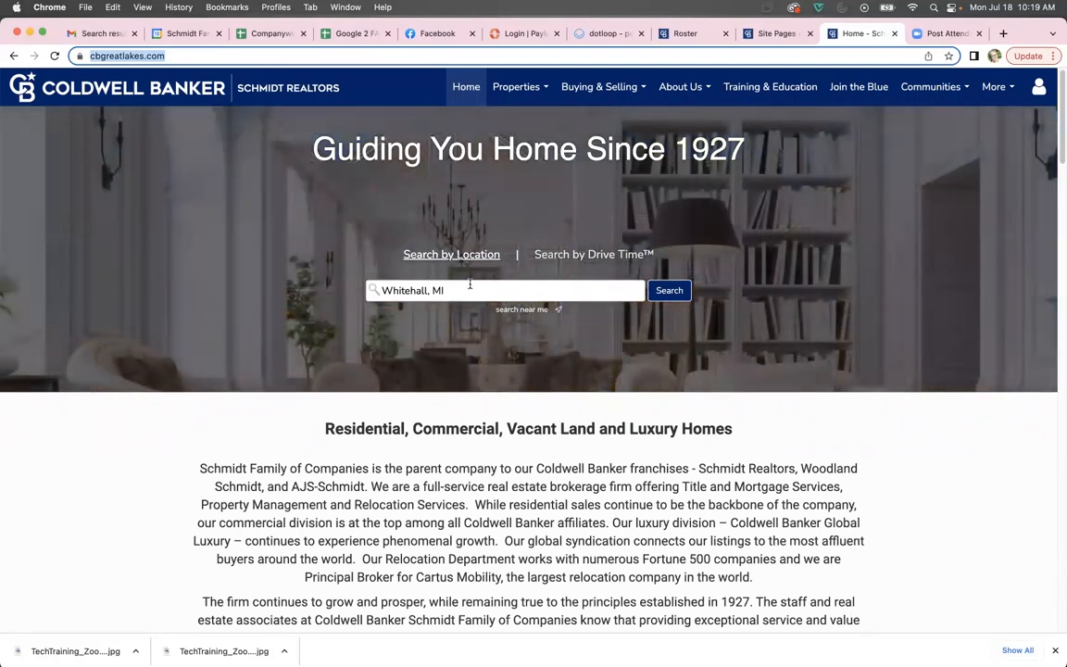
click(471, 288)
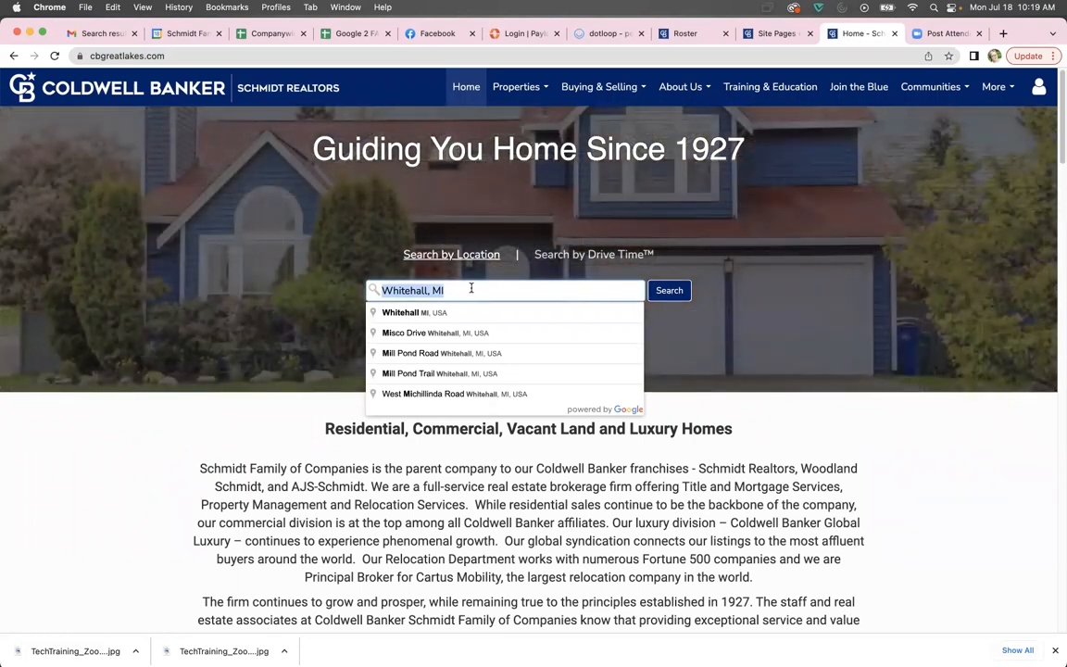
text(North Muske)
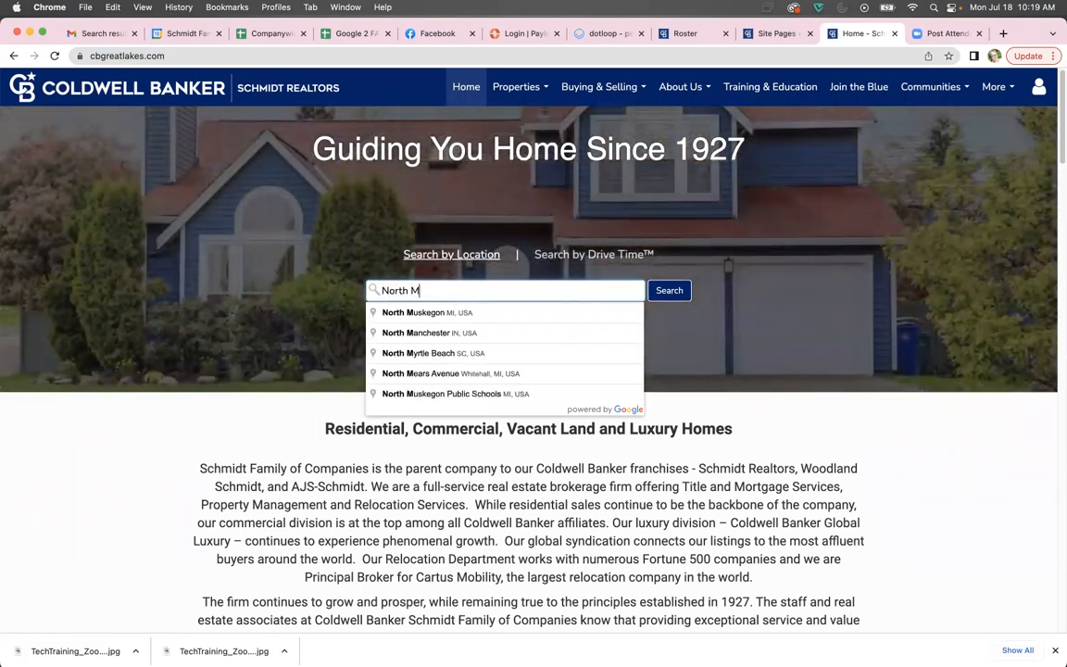
text(gon,)
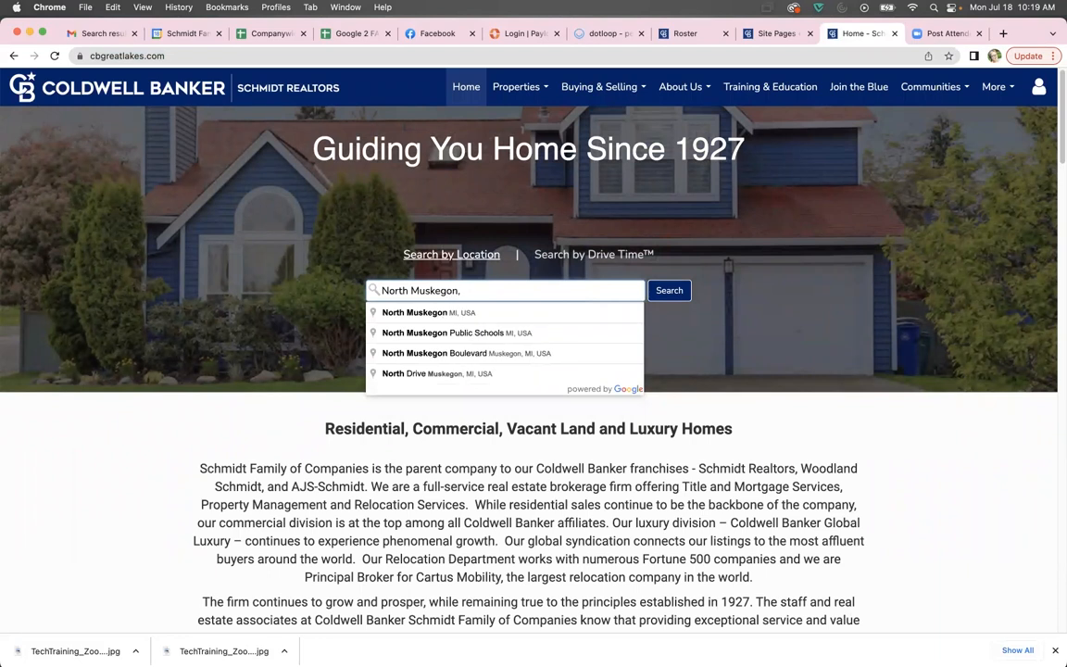
click(414, 312)
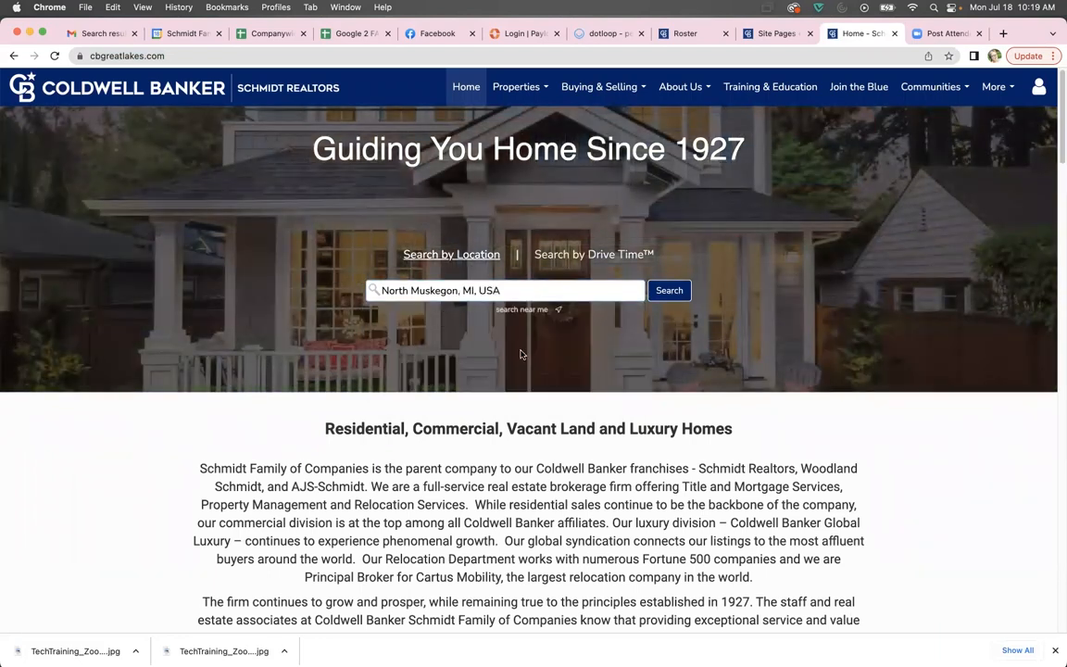
click(669, 292)
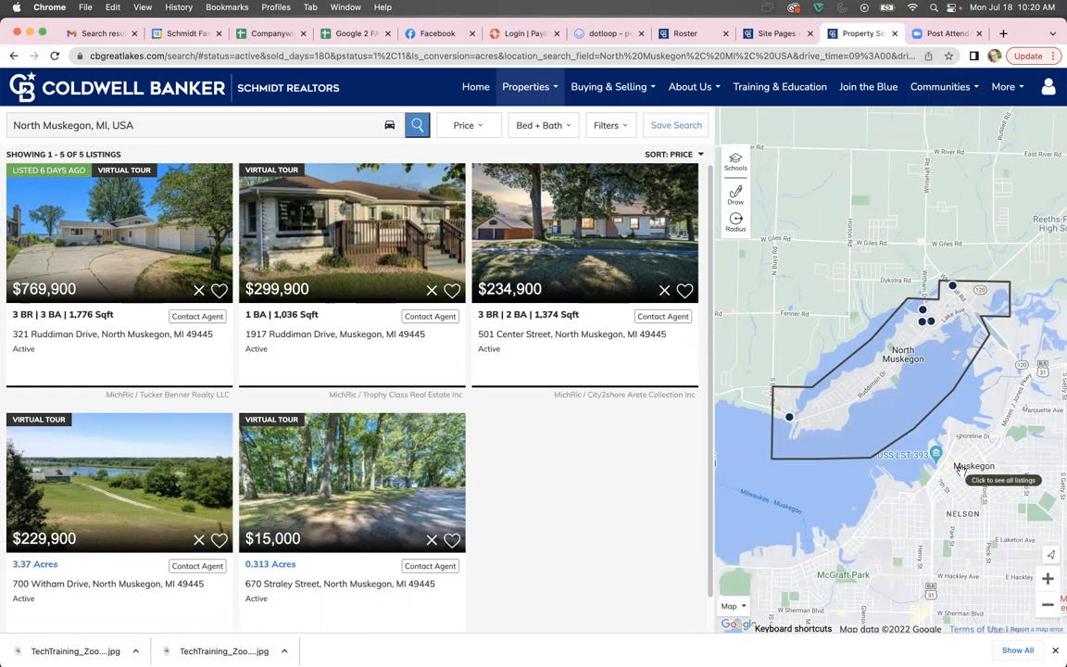
Step: Draw a custom boundary on the map around North Muskegon and the area north of it, and review the matching listings
drag(930, 451, 928, 505)
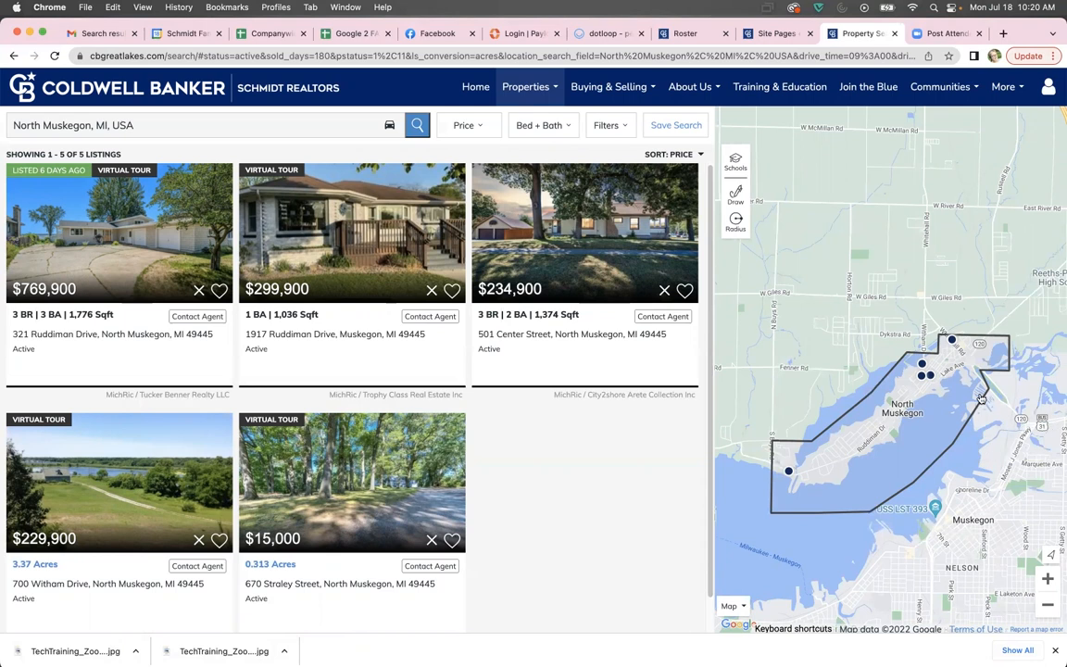
click(741, 196)
click(797, 188)
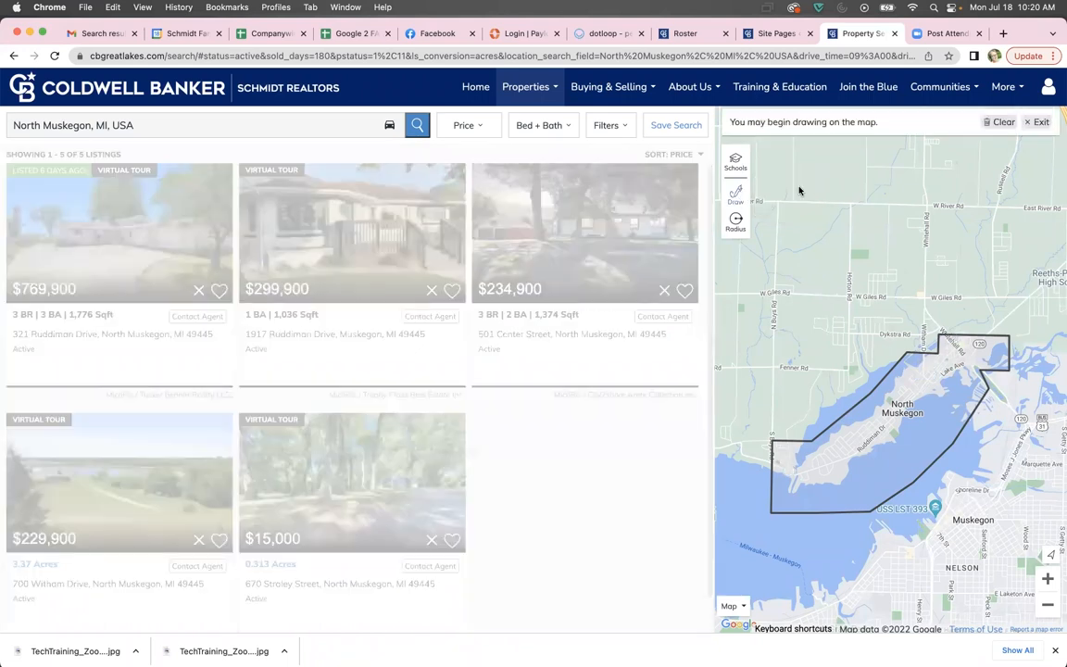
mouse_move(737, 384)
mouse_down()
mouse_move(752, 467)
mouse_move(876, 505)
mouse_move(989, 388)
mouse_move(1050, 283)
mouse_move(1010, 202)
mouse_move(839, 172)
mouse_move(735, 261)
mouse_move(738, 387)
mouse_up()
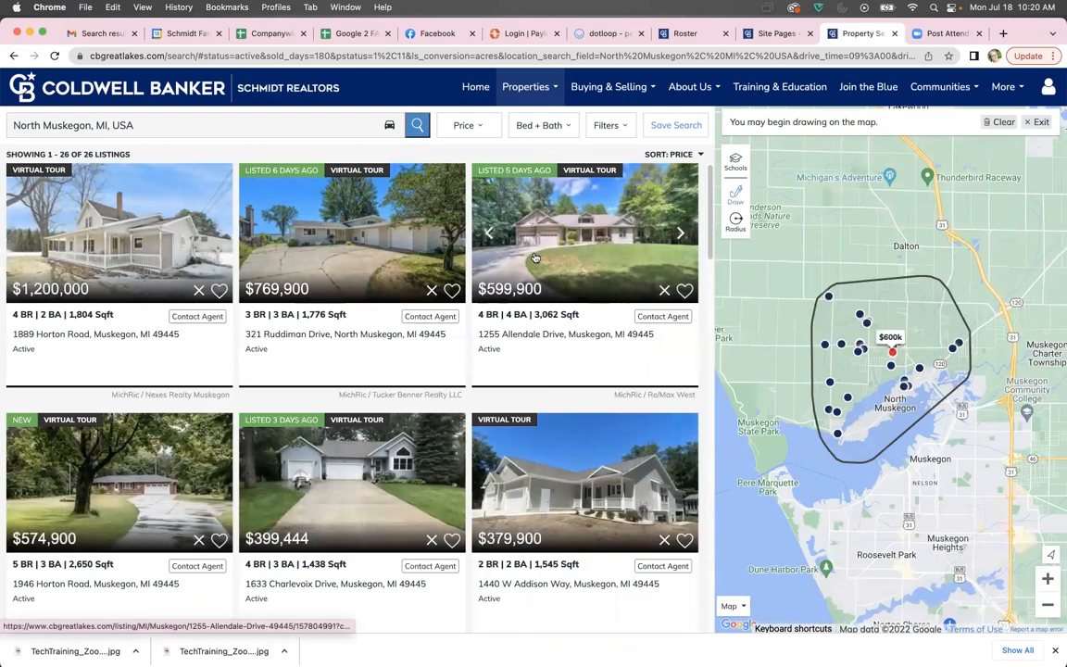
scroll(379, 455, down, 10)
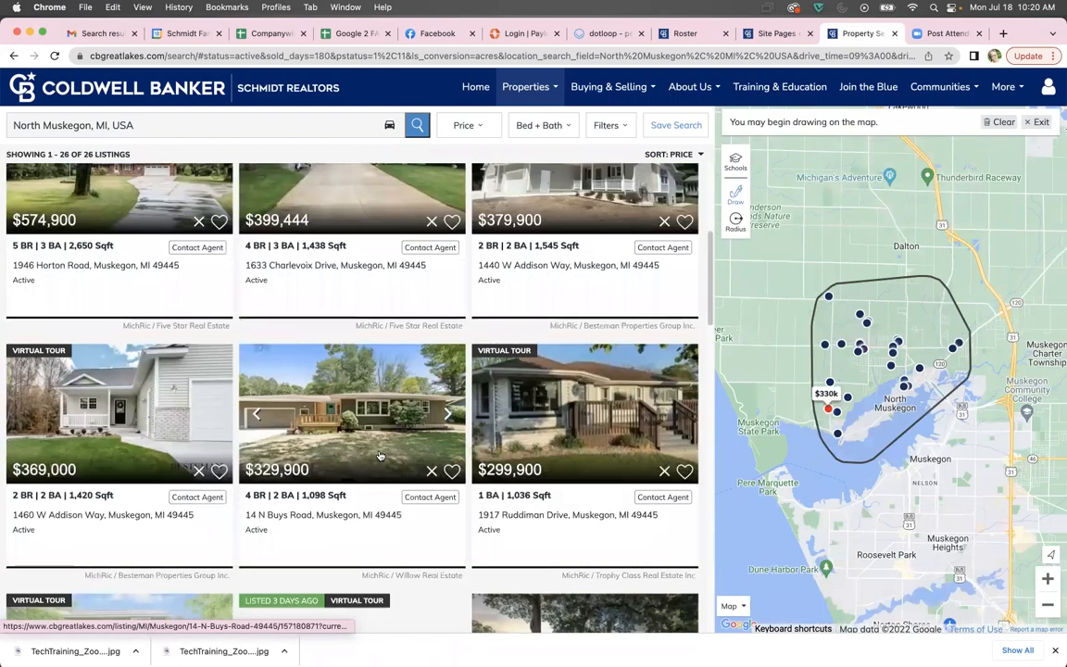
scroll(378, 455, up, 10)
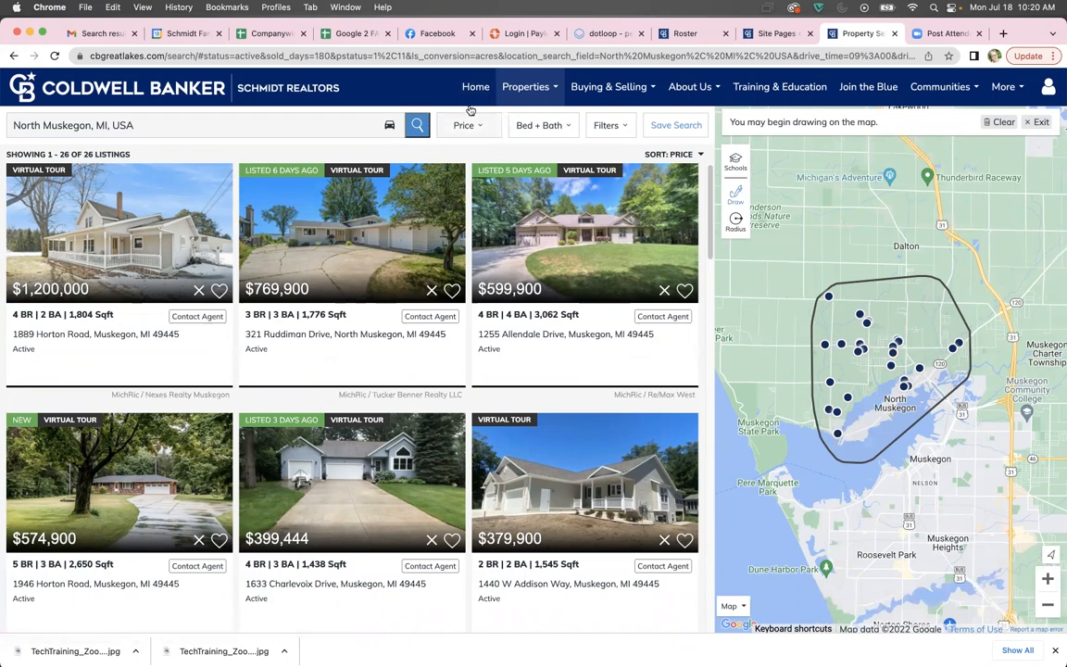
Step: Look over the price range and property filter options of the search, and leave them without applying any
click(446, 123)
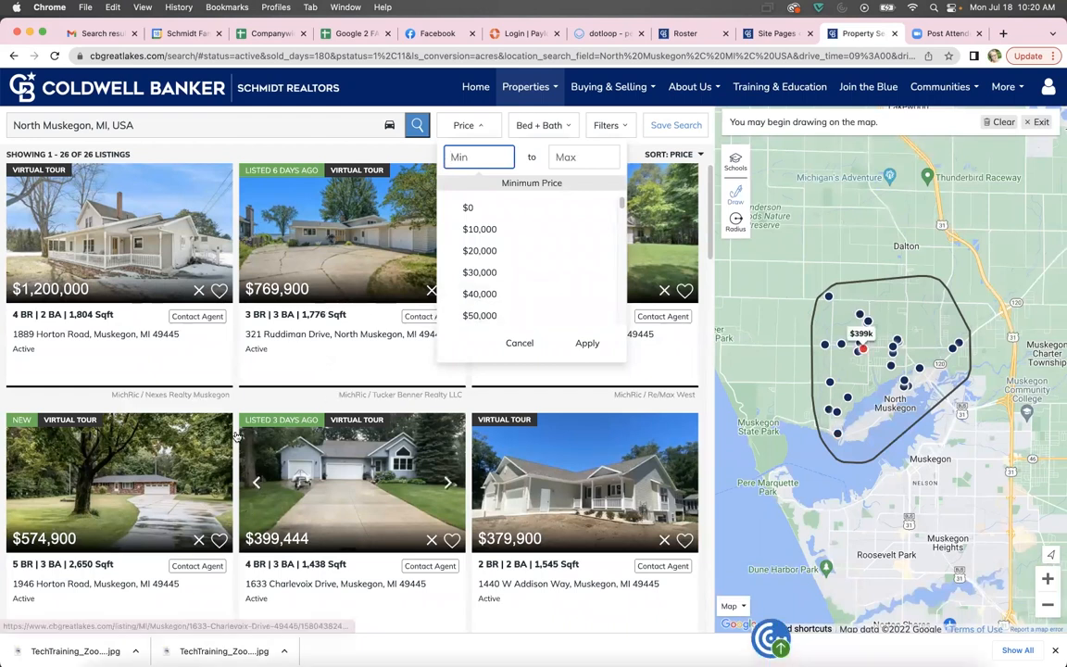
click(628, 128)
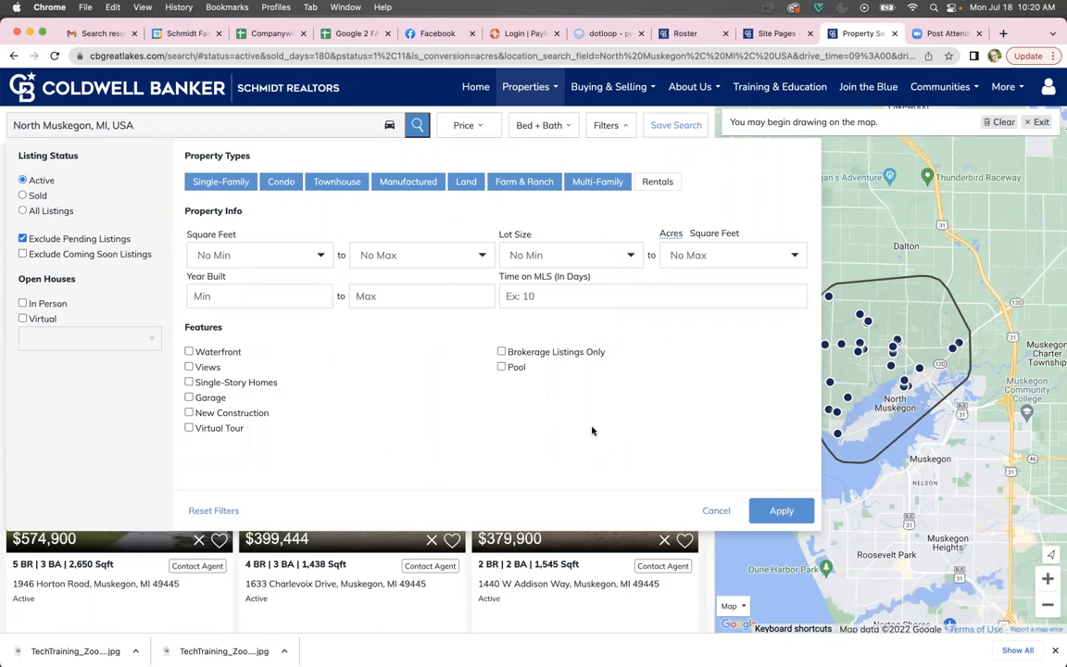
click(716, 511)
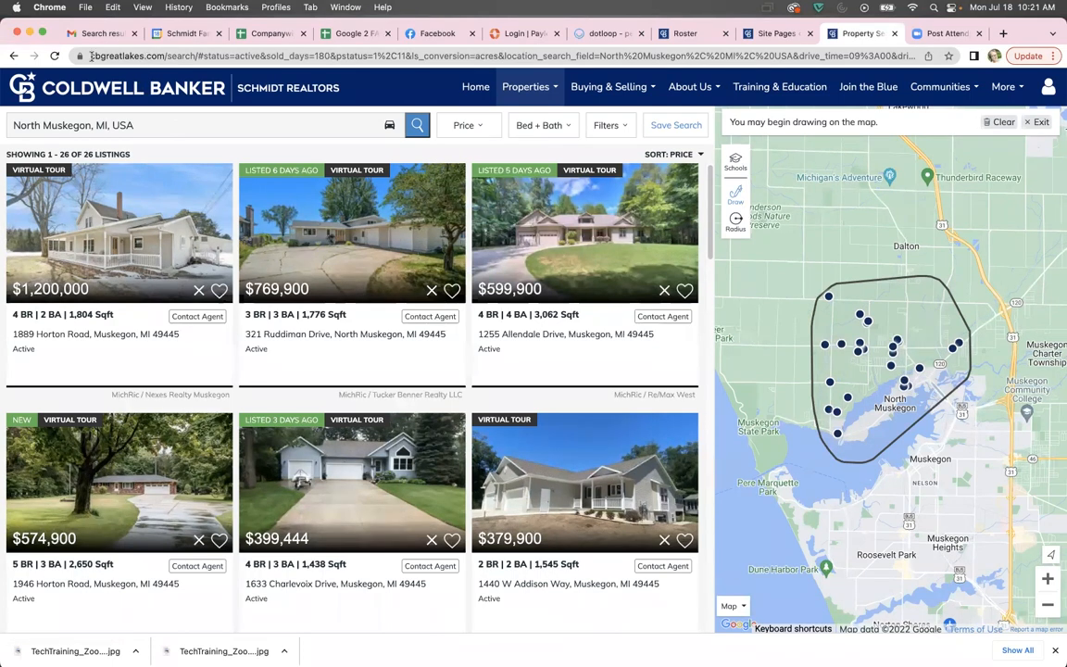
Step: Copy the full web address of the property search for the drawn area
click(155, 57)
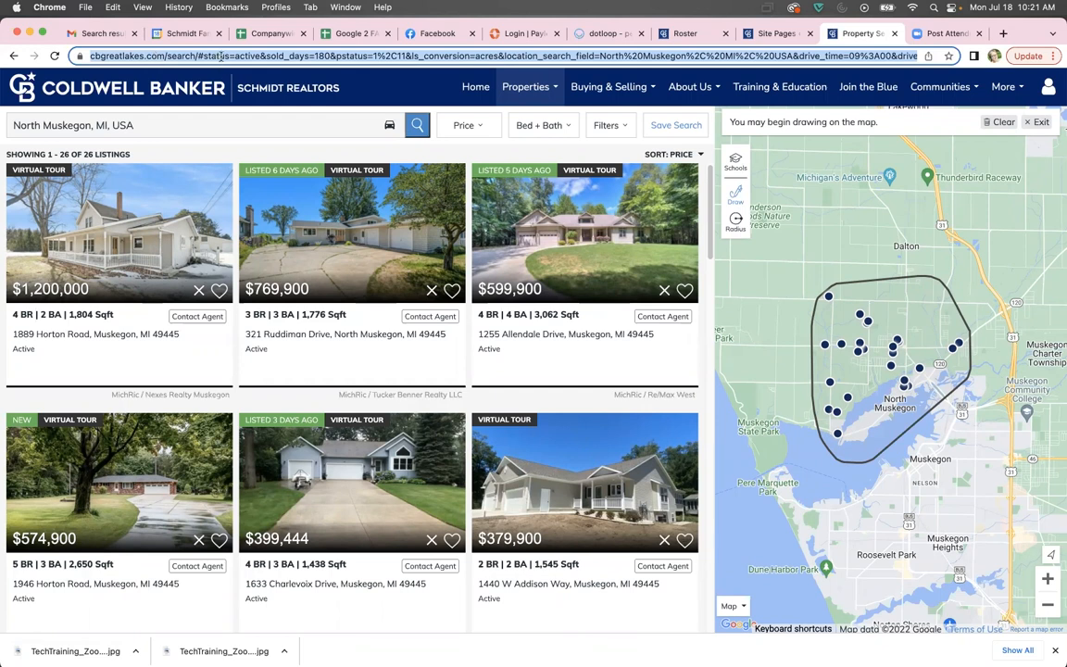
right_click(223, 56)
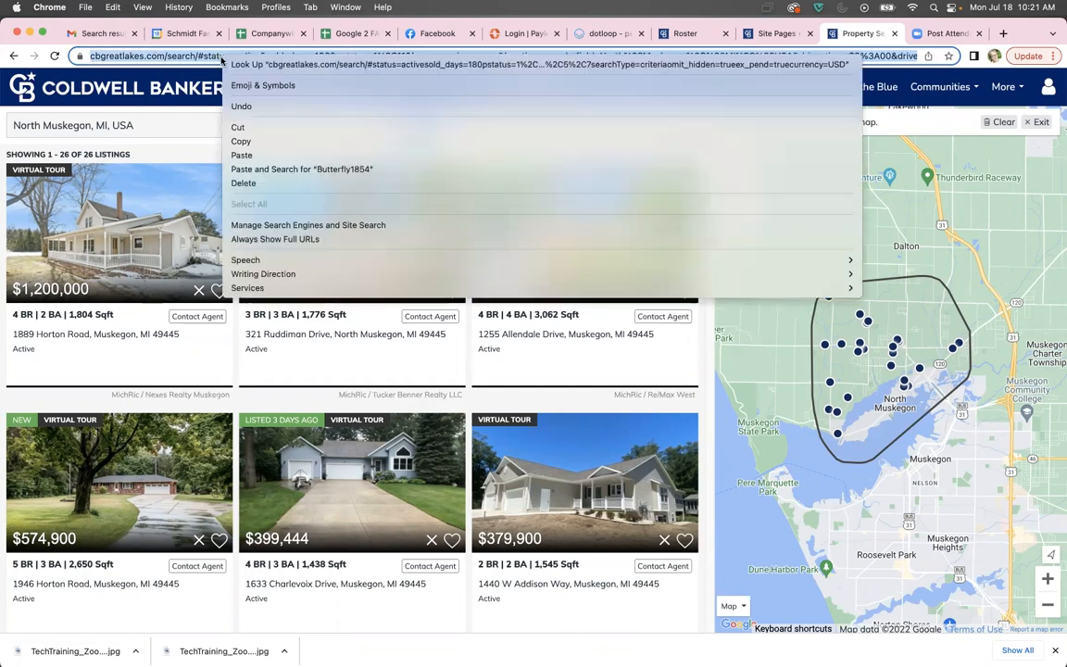
click(261, 145)
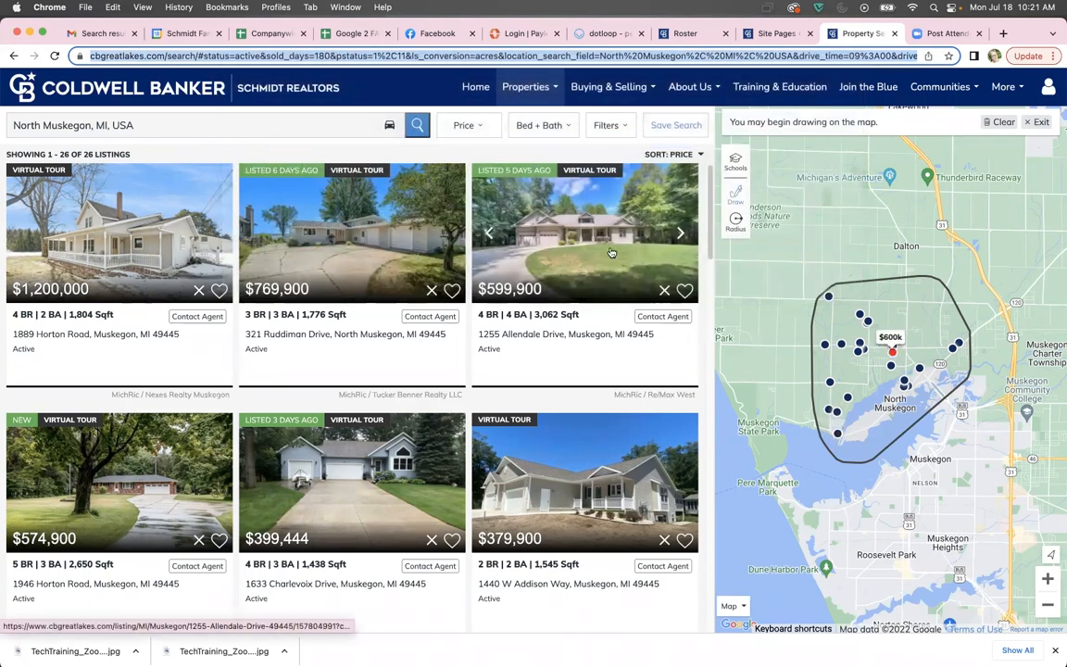
Step: Add a new custom search in the agent website's admin tool and title it Greater Northern Muskegon
click(770, 36)
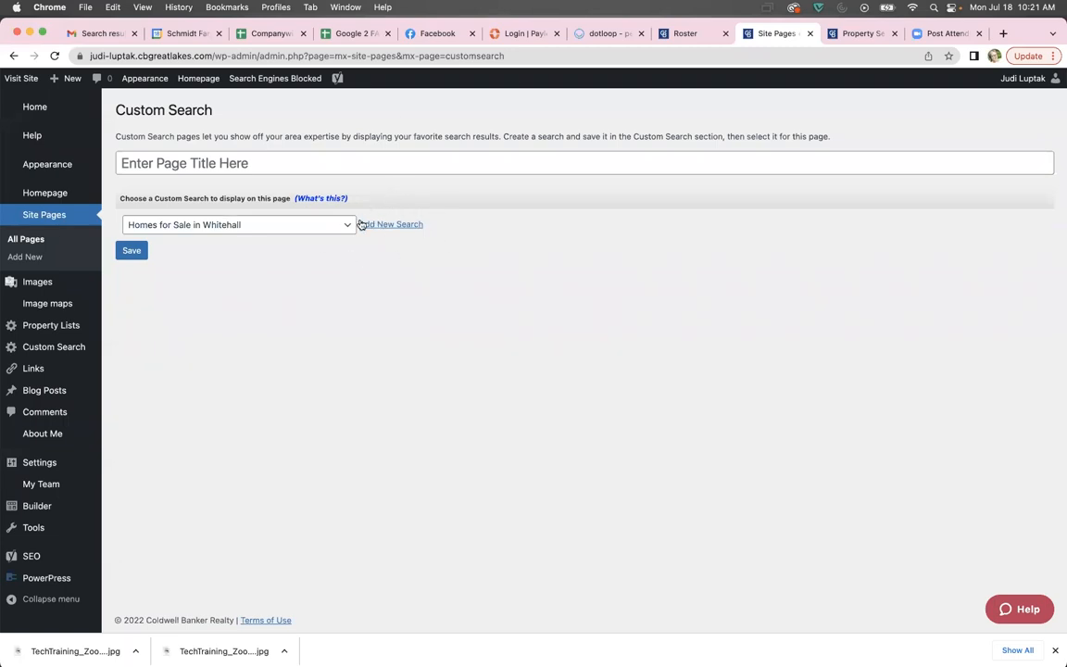
click(388, 225)
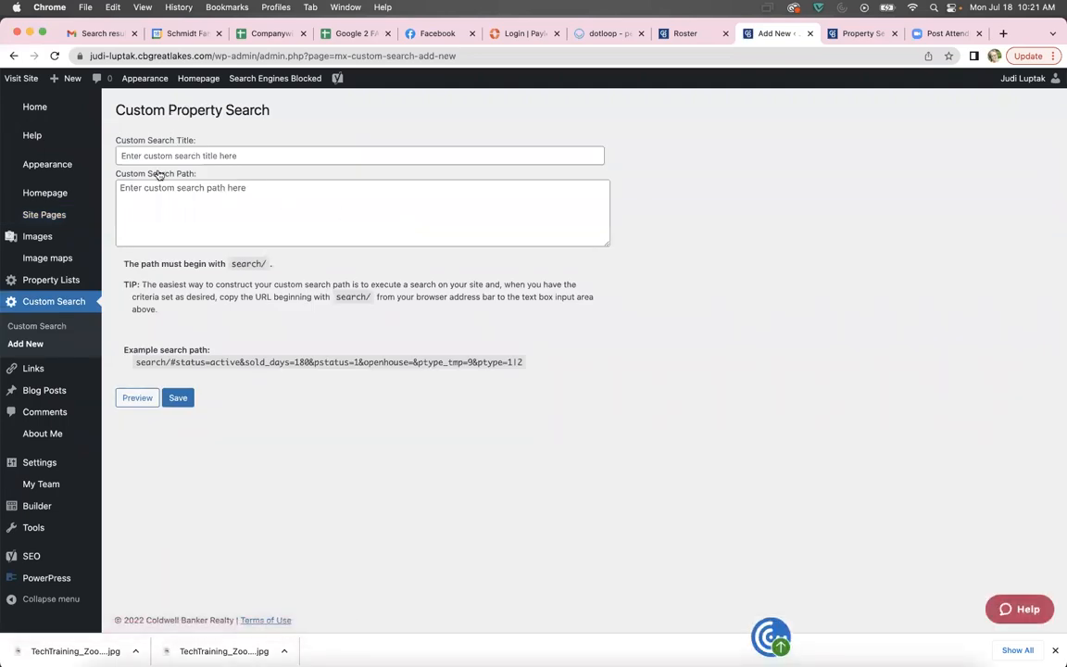
click(162, 155)
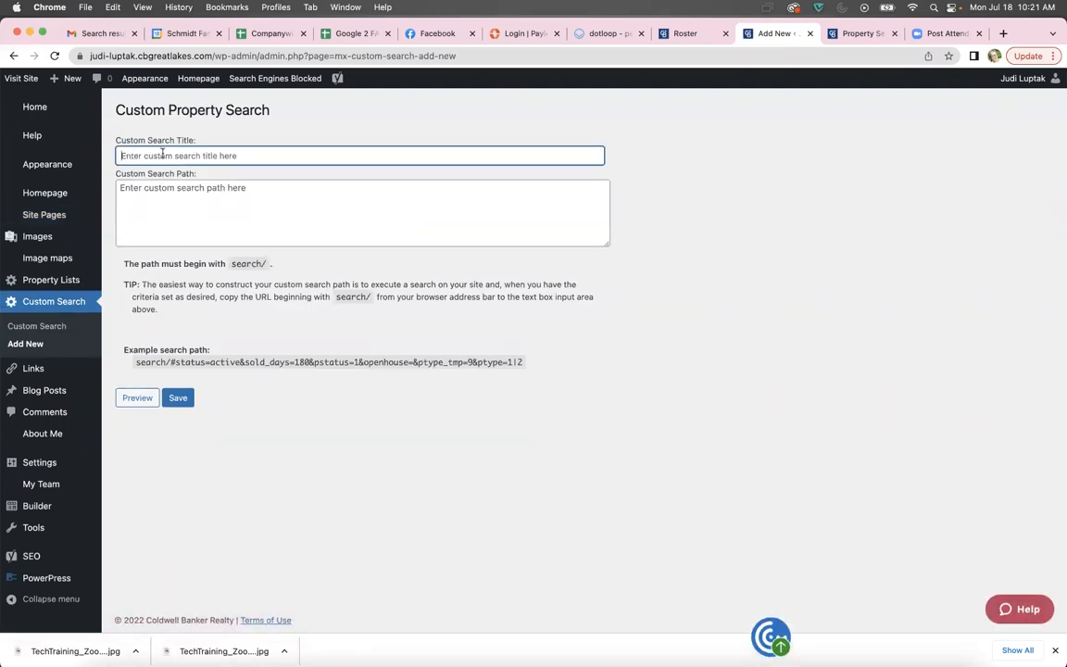
text(Northern Muskegon)
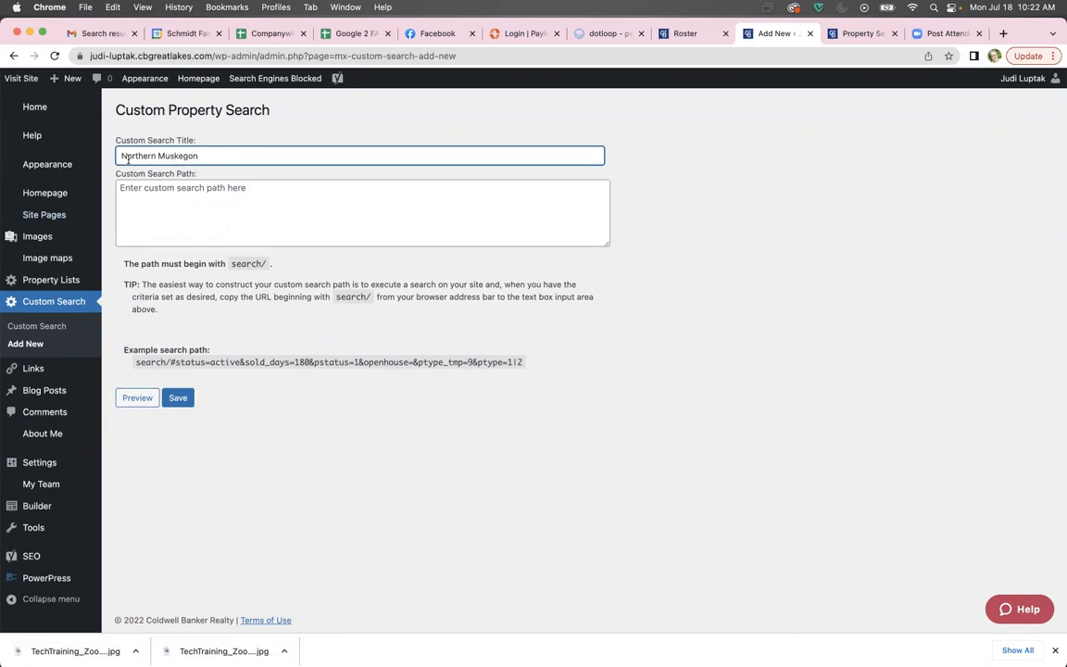
click(123, 156)
text(Greater)
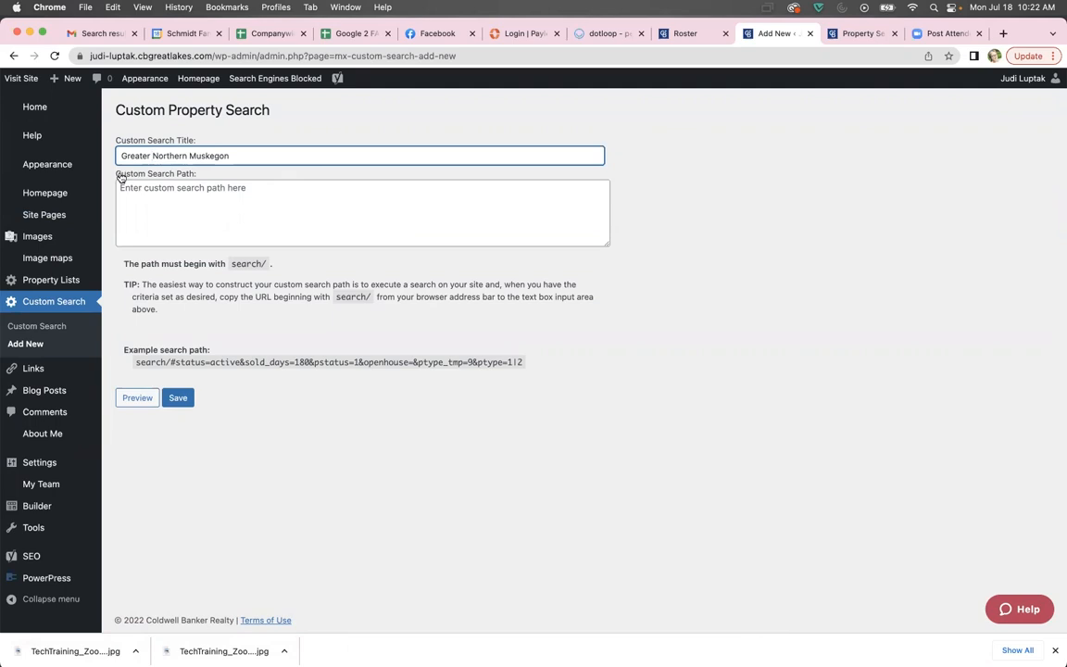
Step: Paste the copied search address into the Custom Search Path and view the beginning of the pasted text
drag(120, 175, 213, 179)
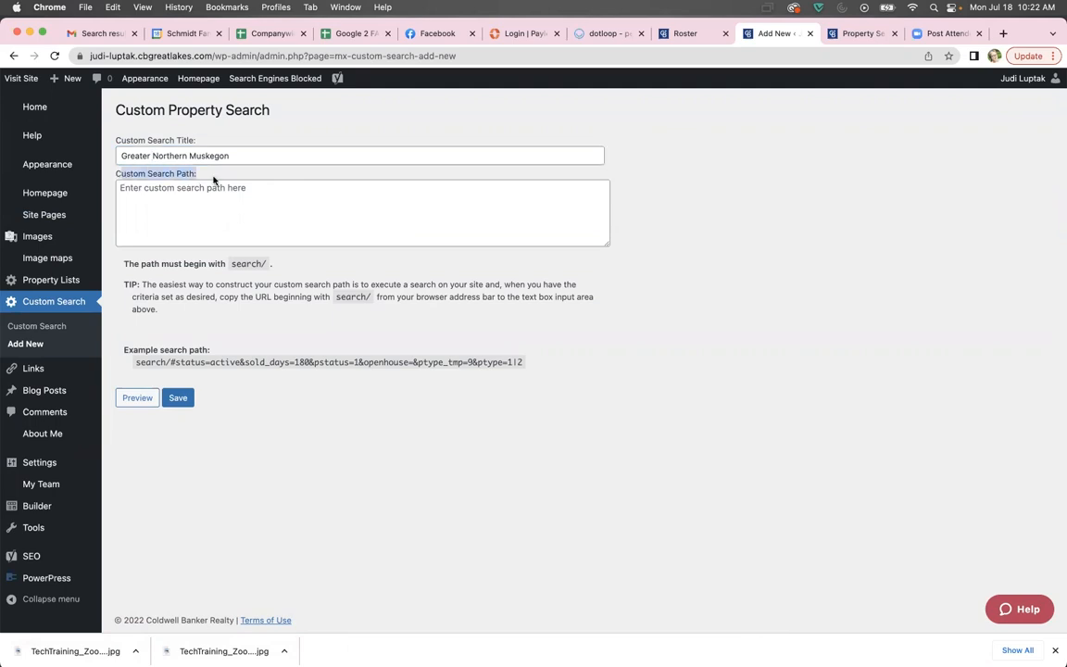
click(158, 202)
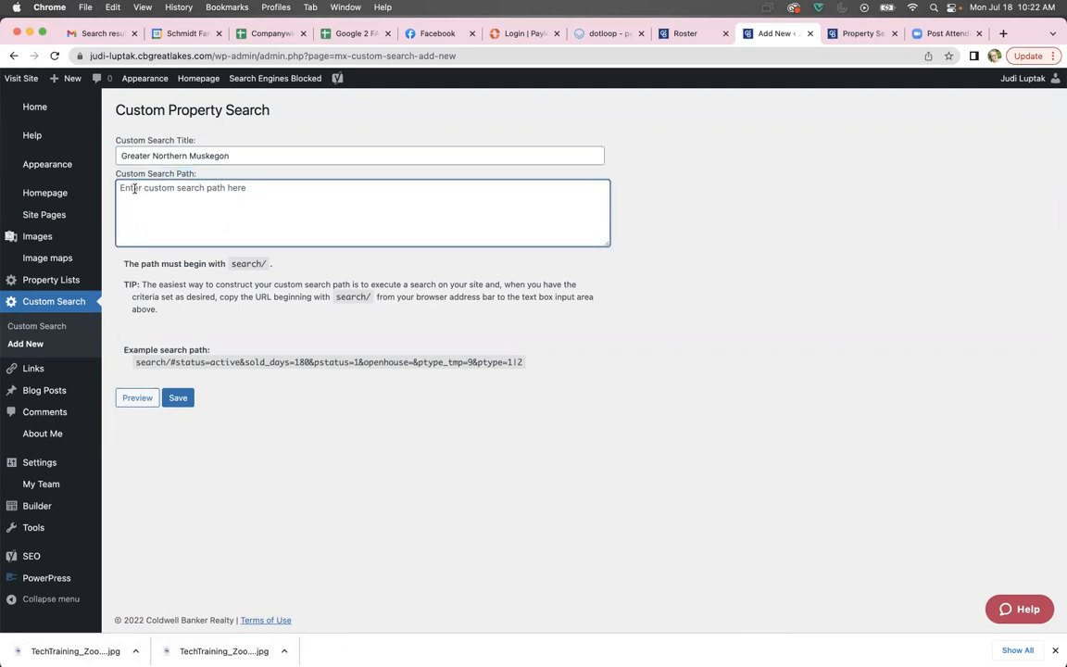
right_click(134, 189)
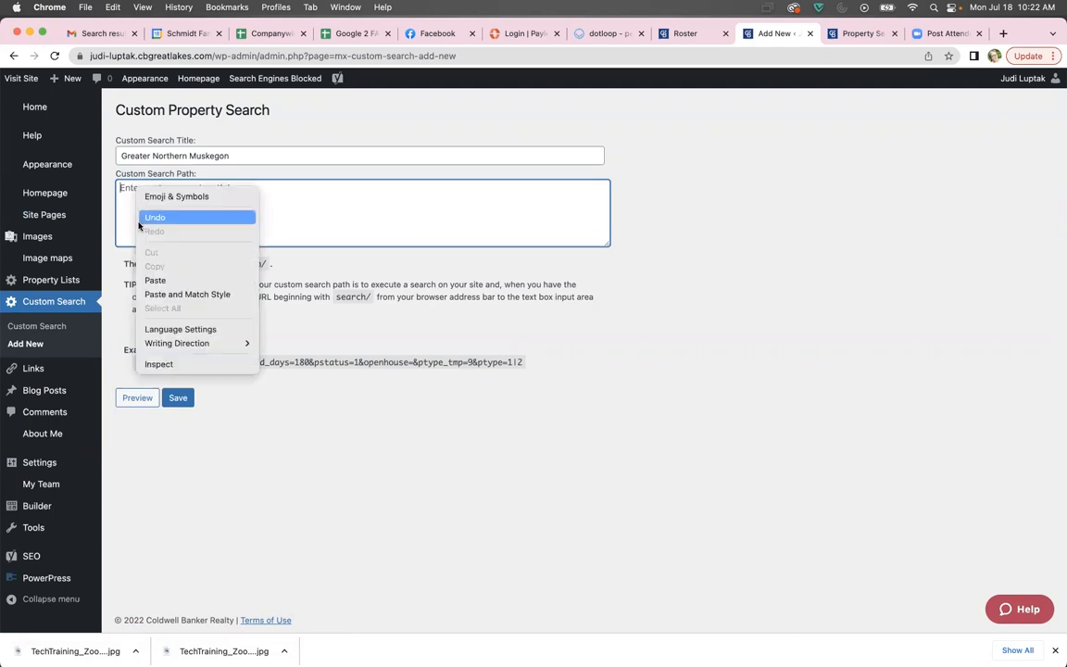
click(168, 281)
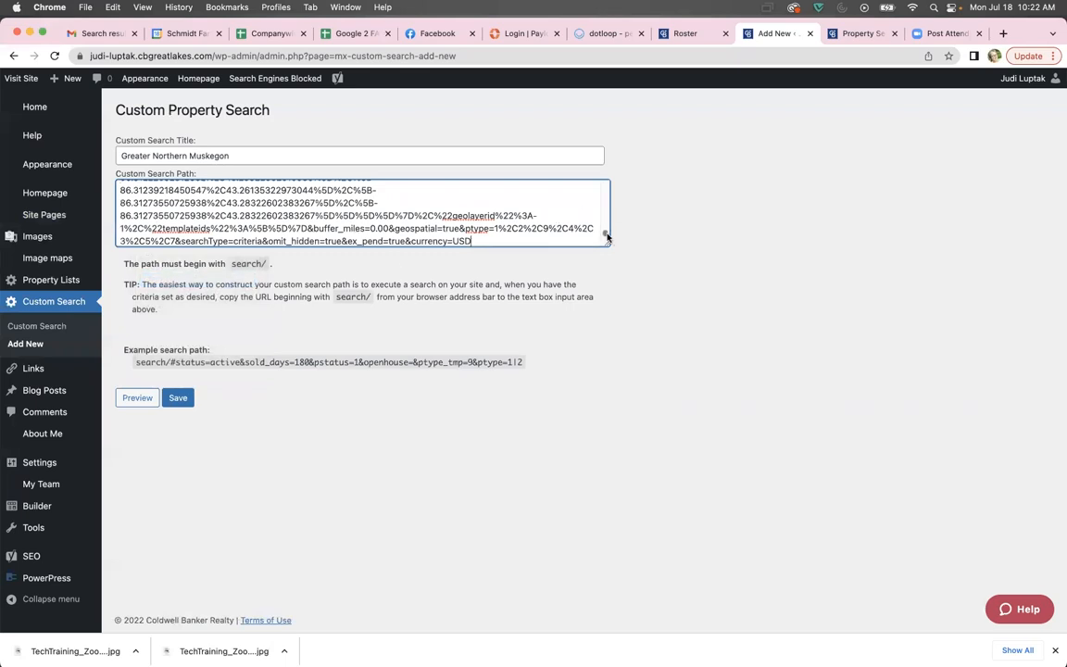
drag(606, 237, 609, 184)
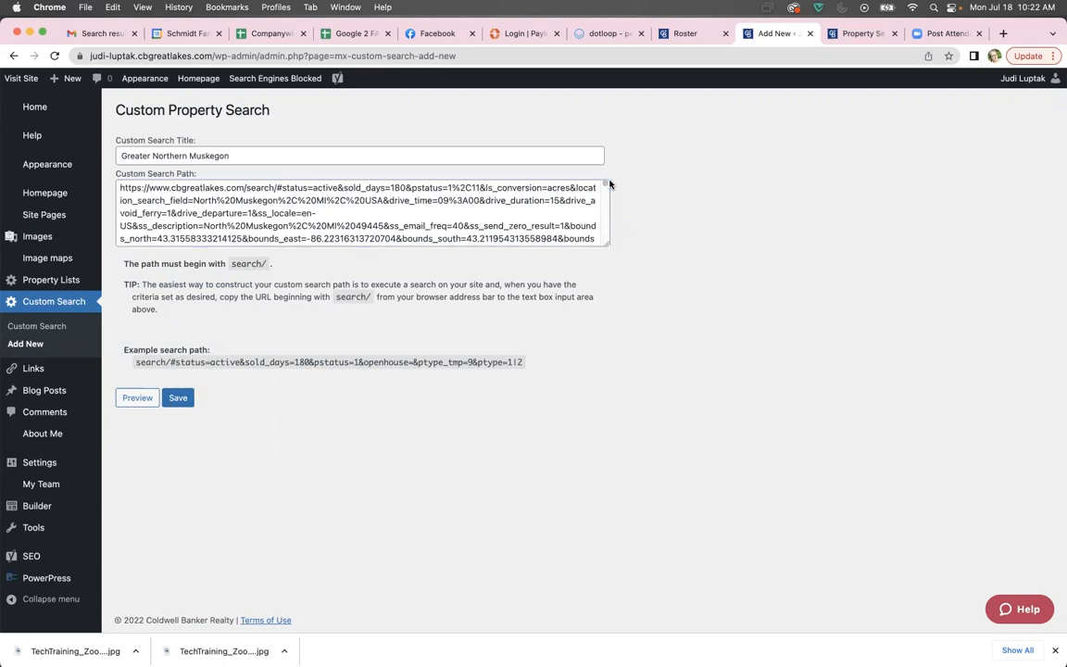
mouse_move(607, 183)
mouse_down()
mouse_move(605, 234)
mouse_move(608, 183)
mouse_up()
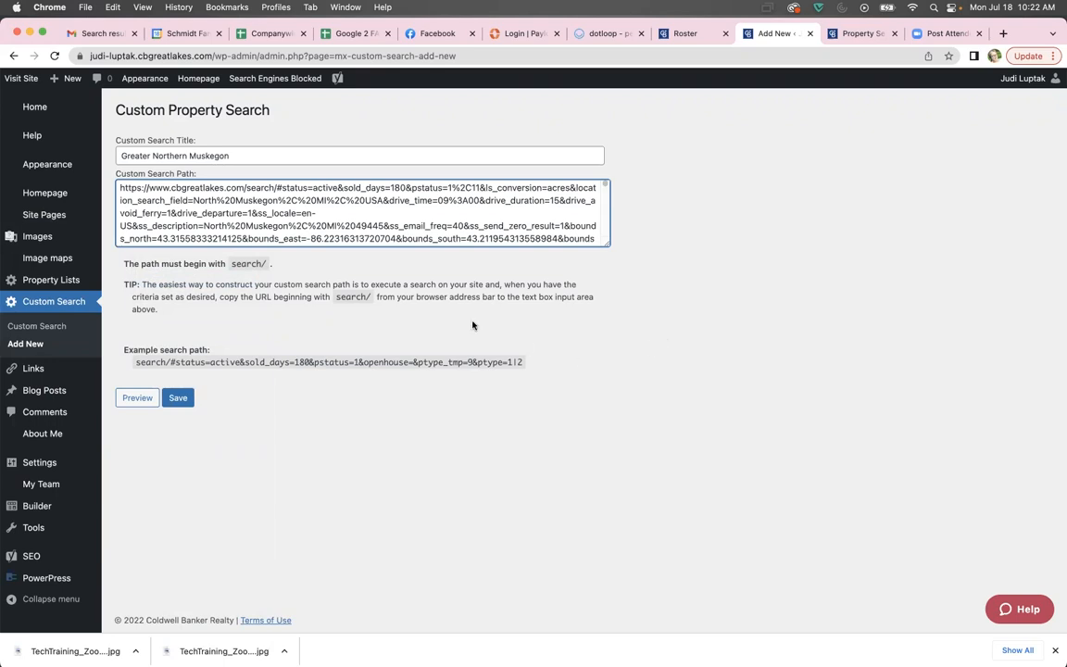
drag(119, 266, 254, 263)
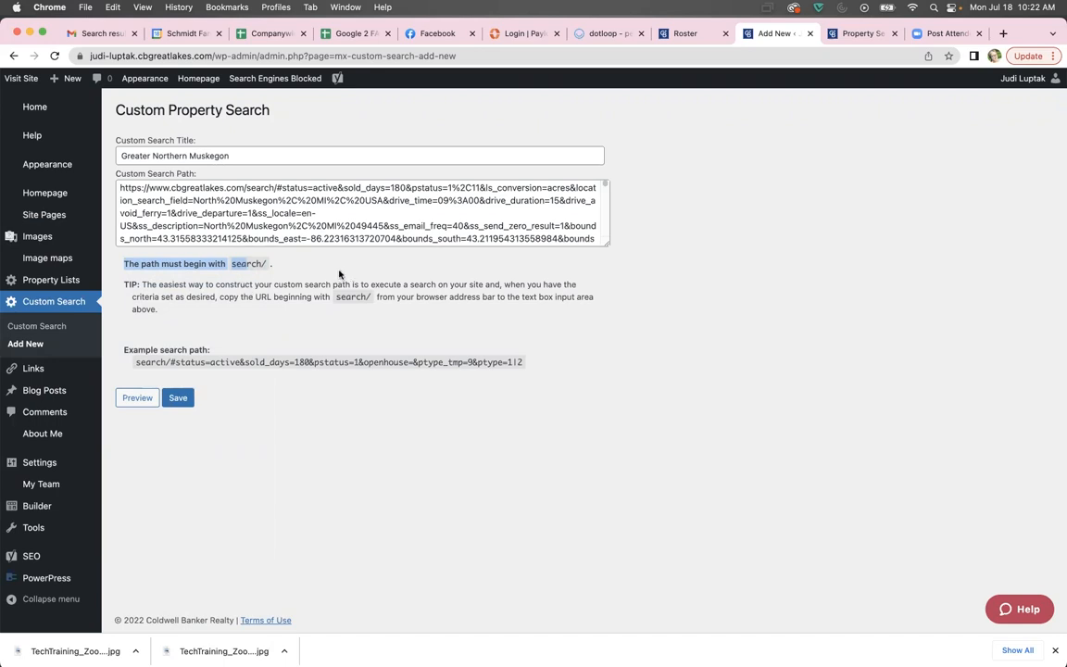
click(243, 294)
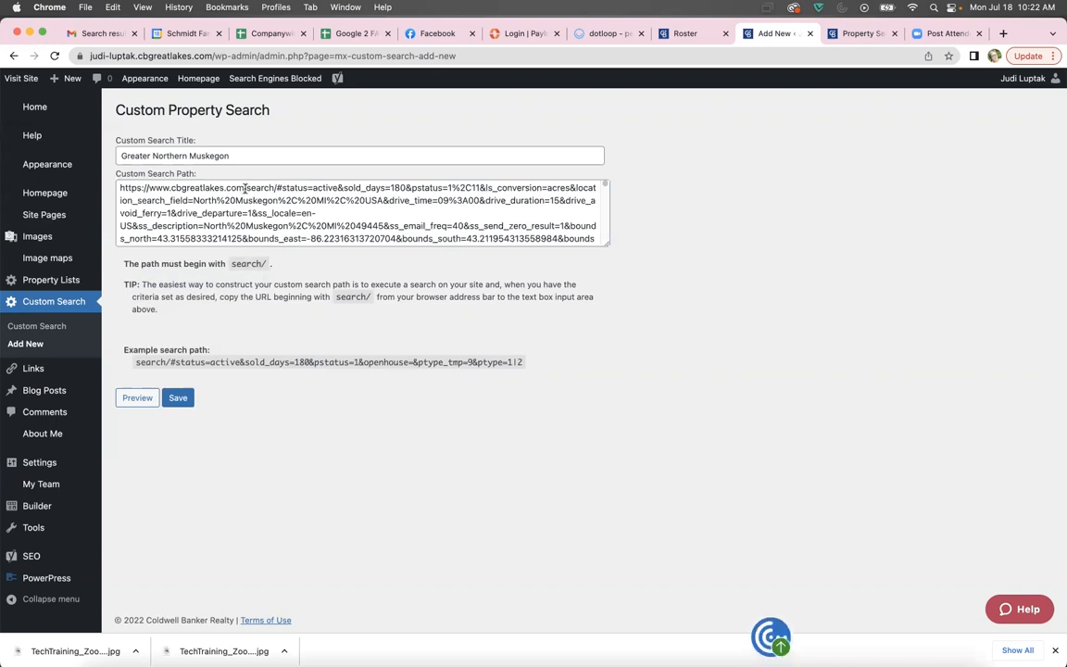
drag(245, 187, 172, 176)
key(BackSpace)
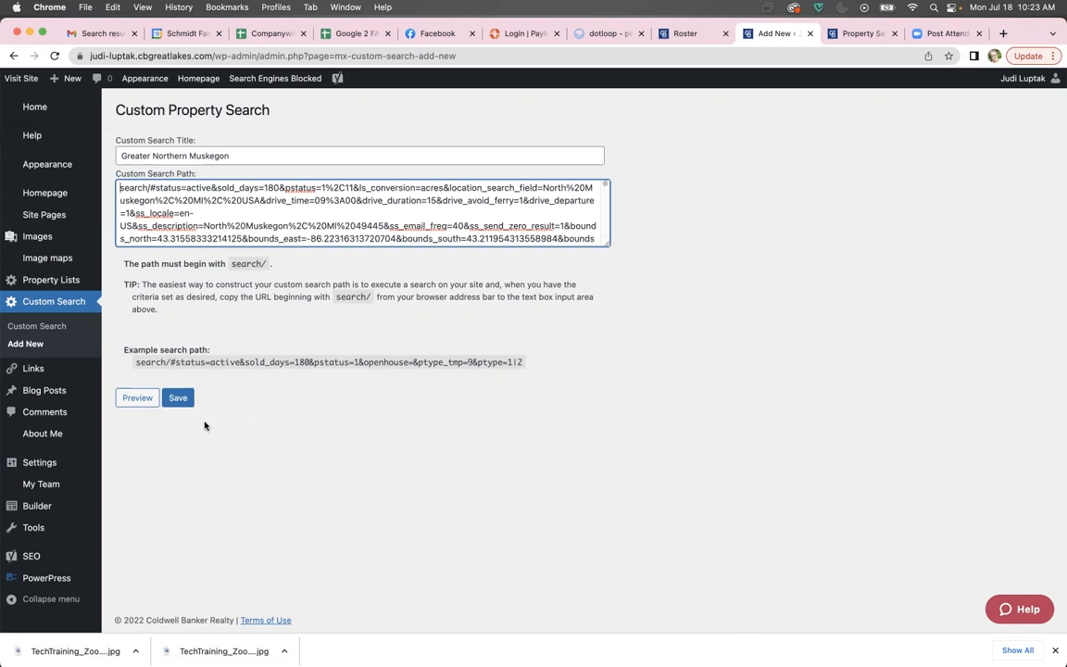
Step: Revisit the property search results page and review how its full web address is selected and copied
click(847, 37)
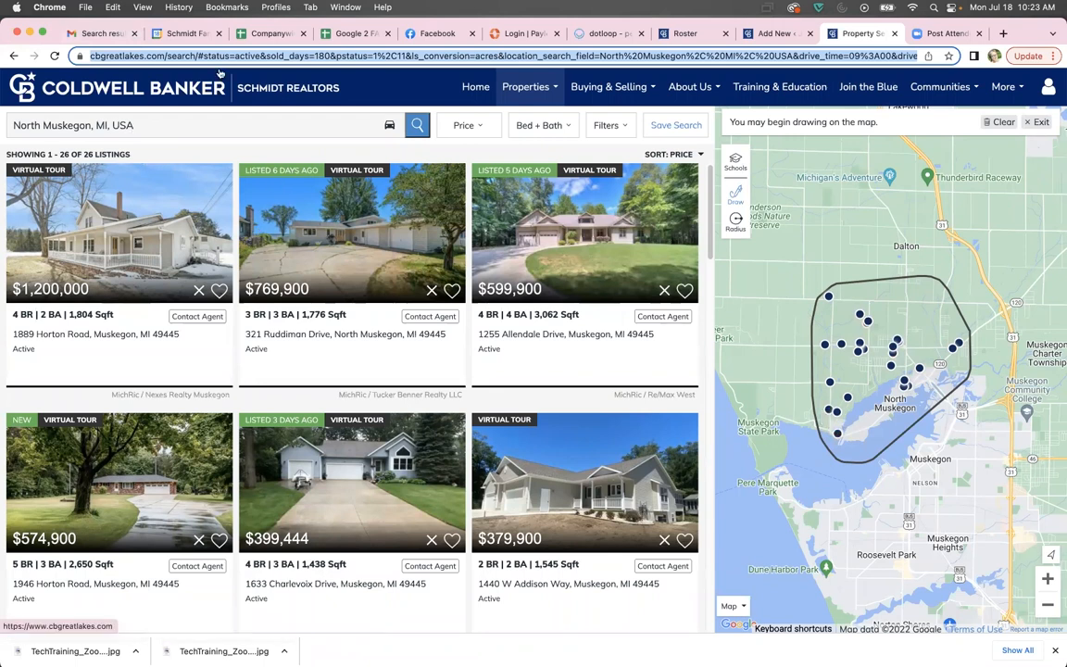
click(264, 120)
click(251, 58)
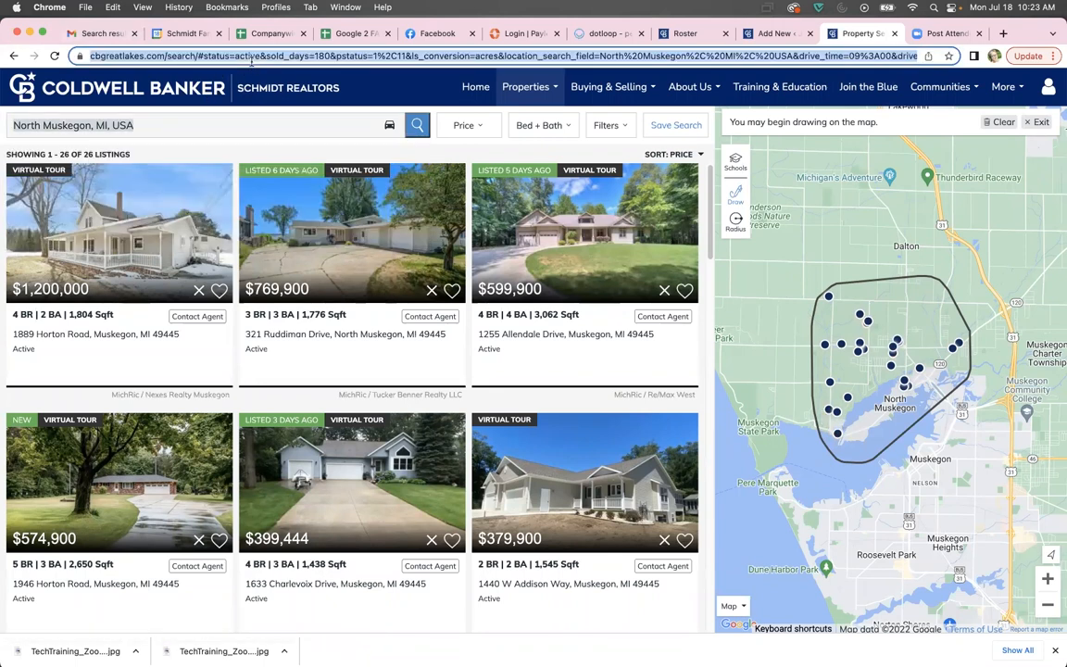
right_click(271, 56)
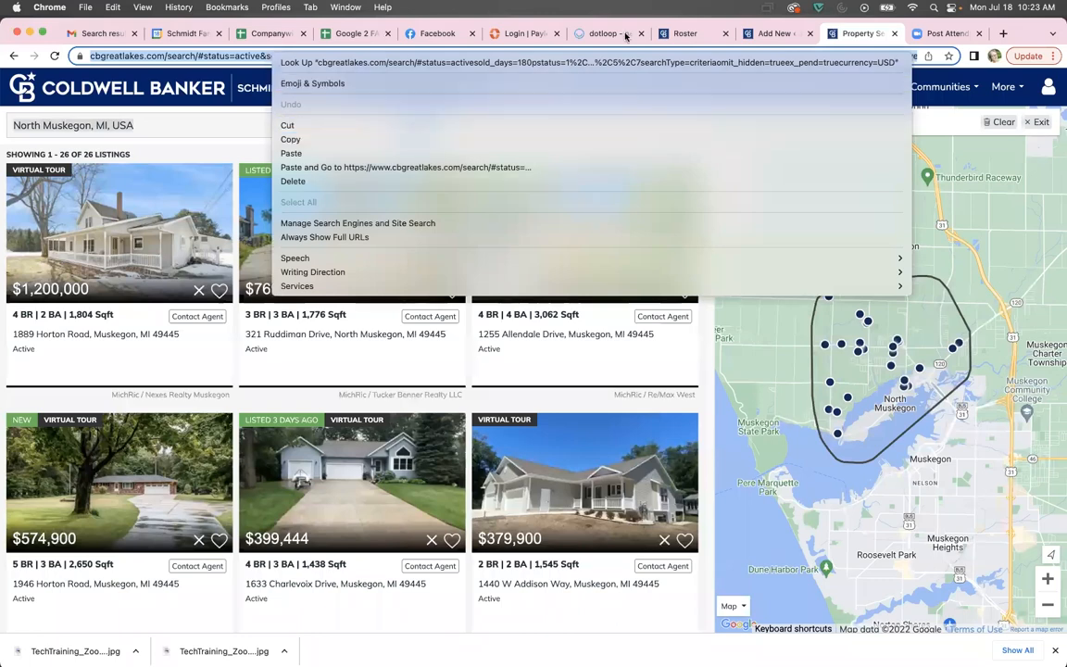
click(778, 32)
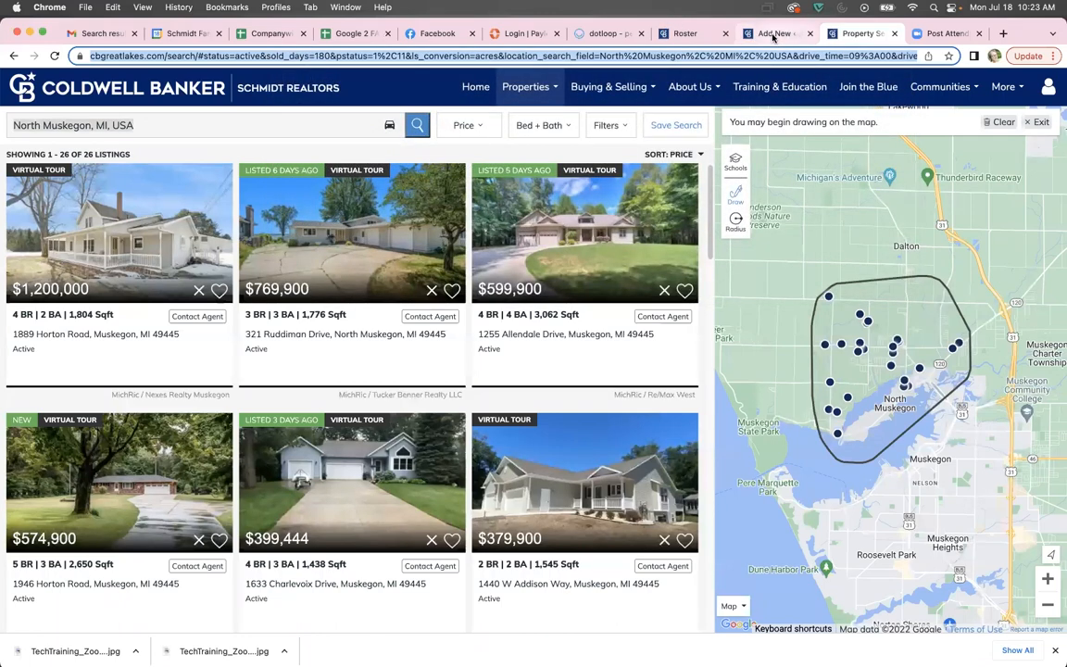
Step: Return to the Custom Property Search form and save the Greater Northern Muskegon search
click(774, 33)
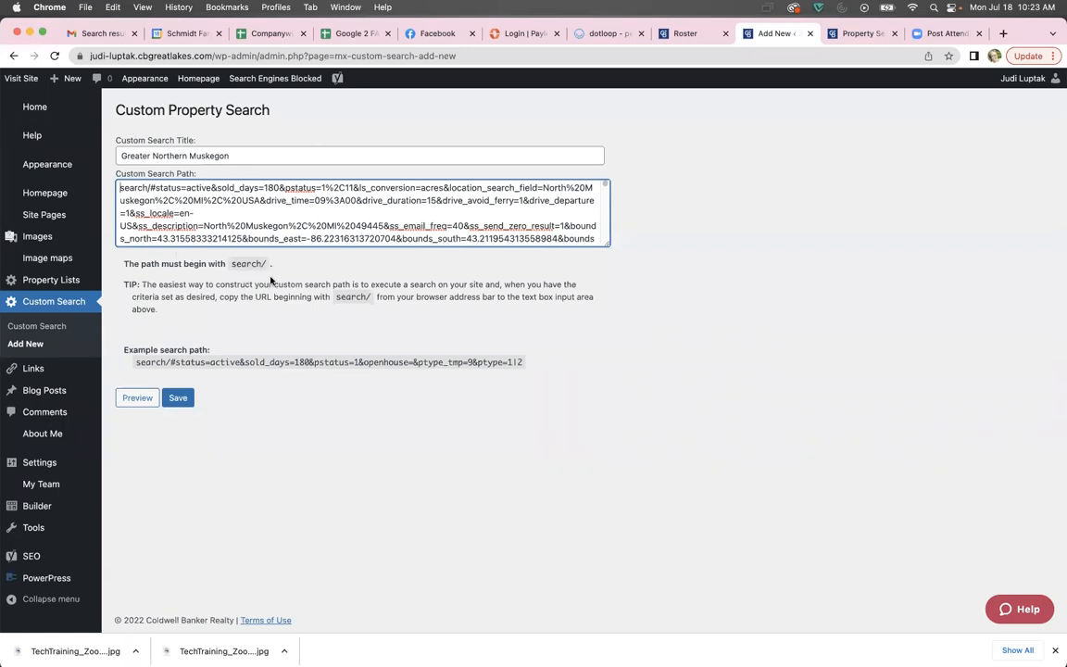
click(178, 399)
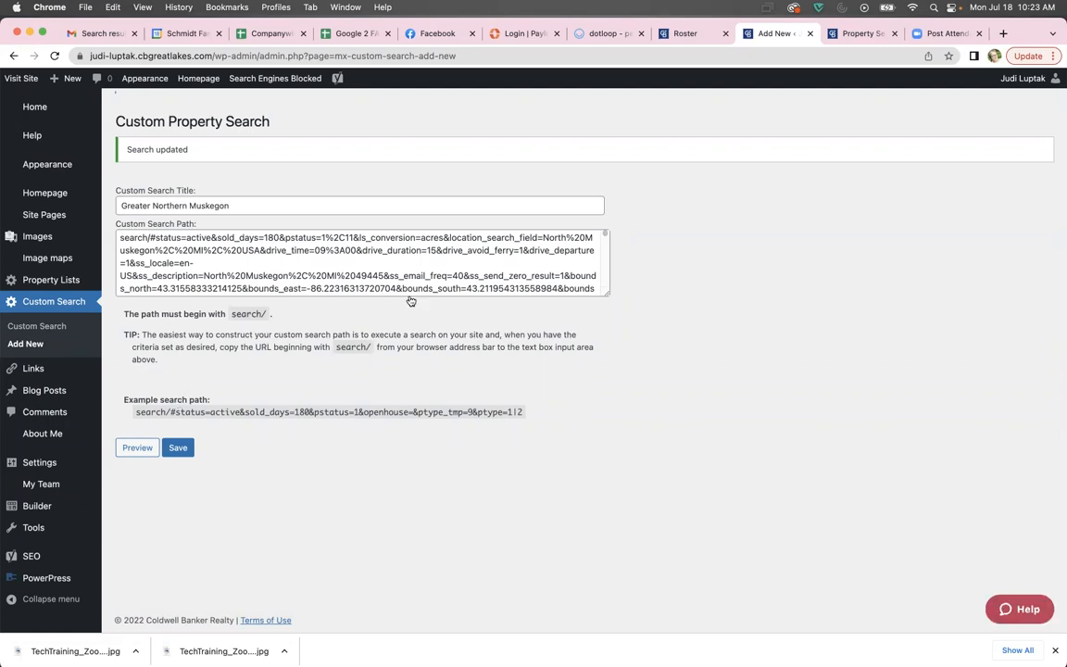
Step: Go to the Personalize Your Homepage task from the admin tool's welcome page and find the Custom Search Module settings
click(51, 109)
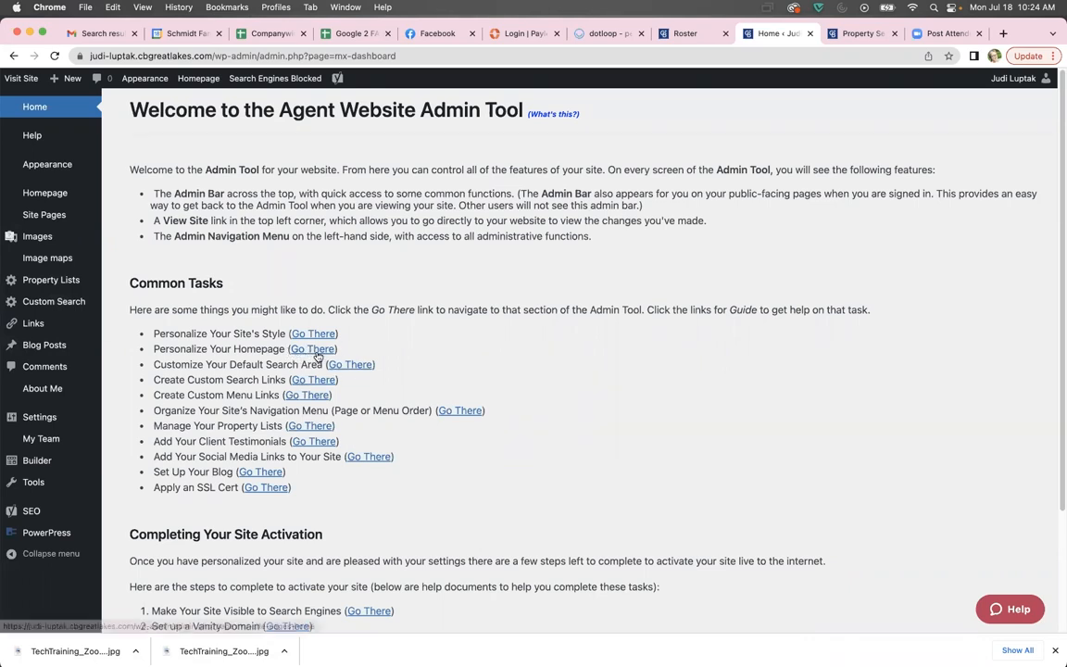
click(320, 351)
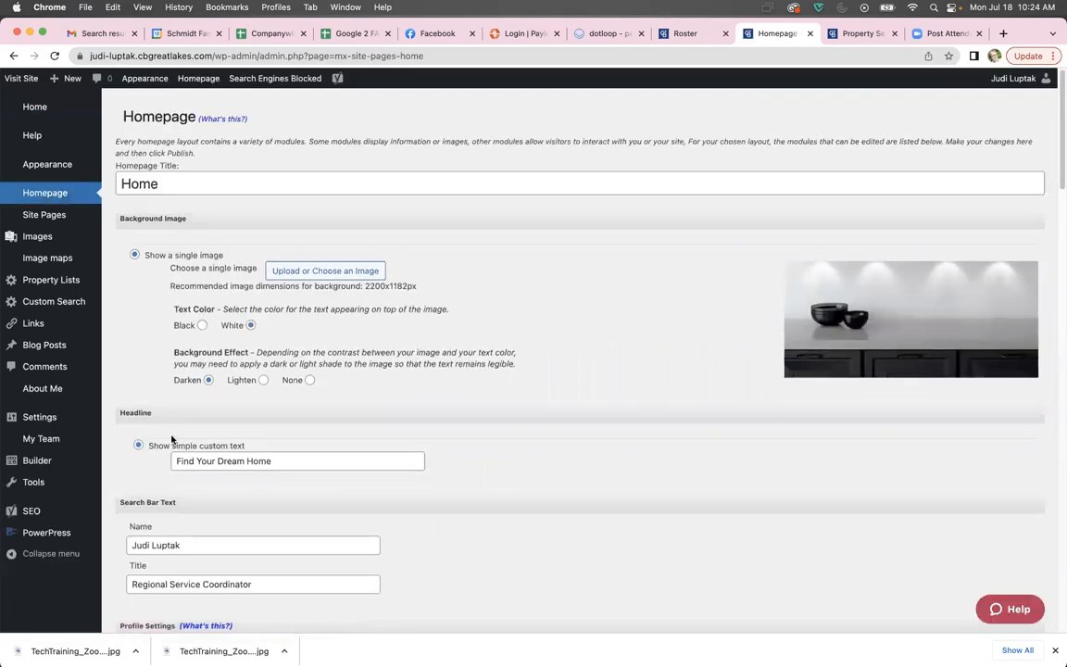
scroll(172, 435, down, 5)
scroll(171, 435, down, 10)
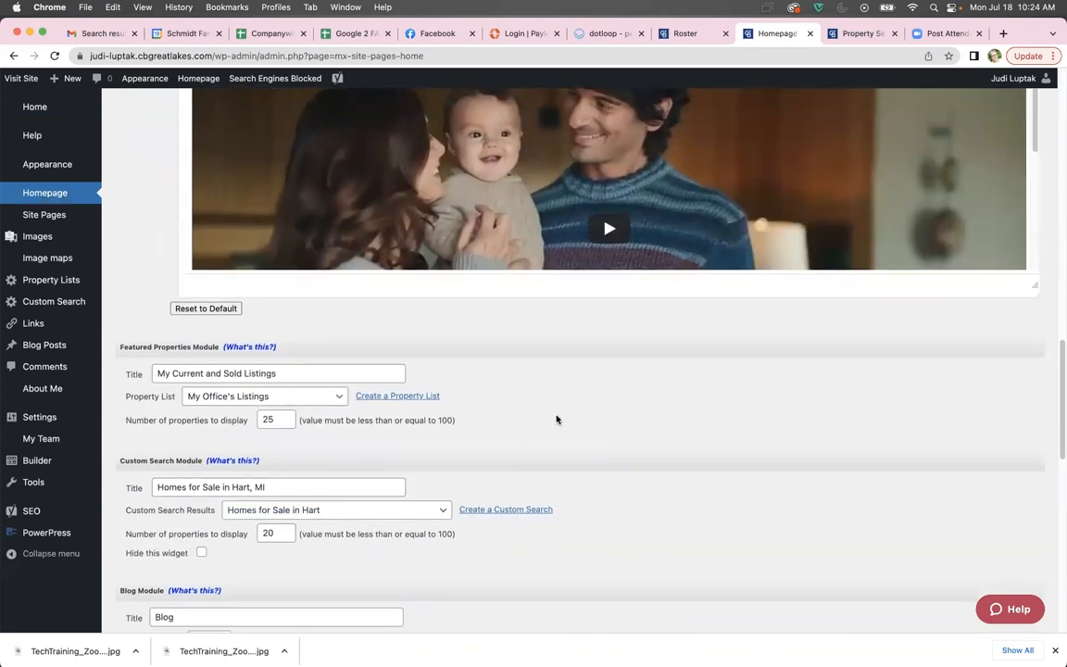
scroll(659, 409, down, 3)
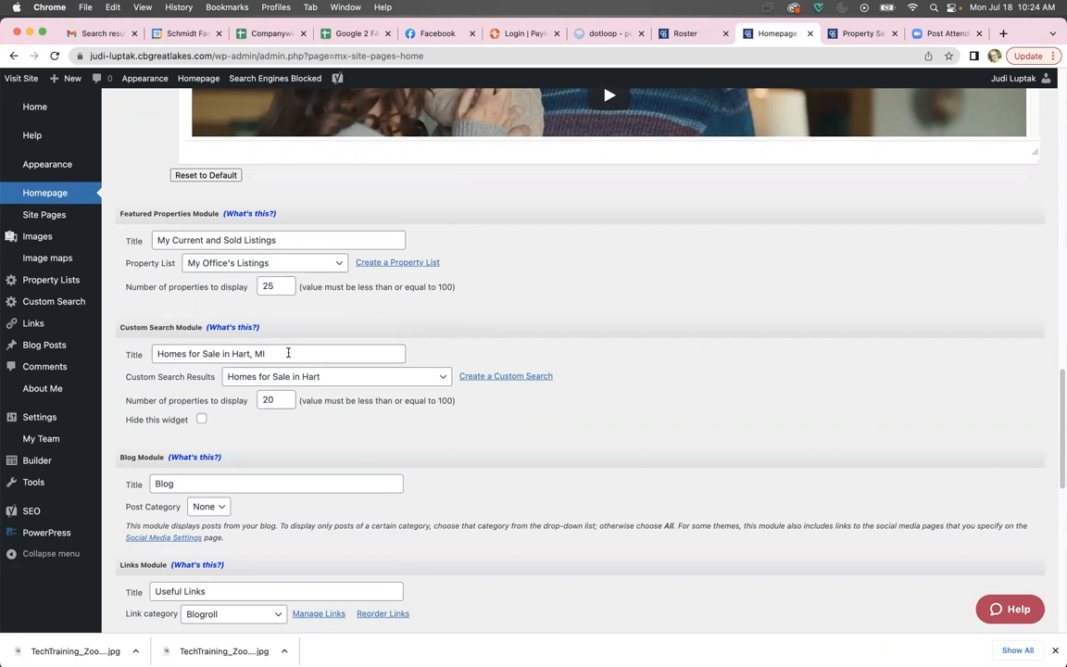
Step: Replace the Custom Search Module's title with "Current Lisings in North Muskegon"
drag(288, 352, 130, 350)
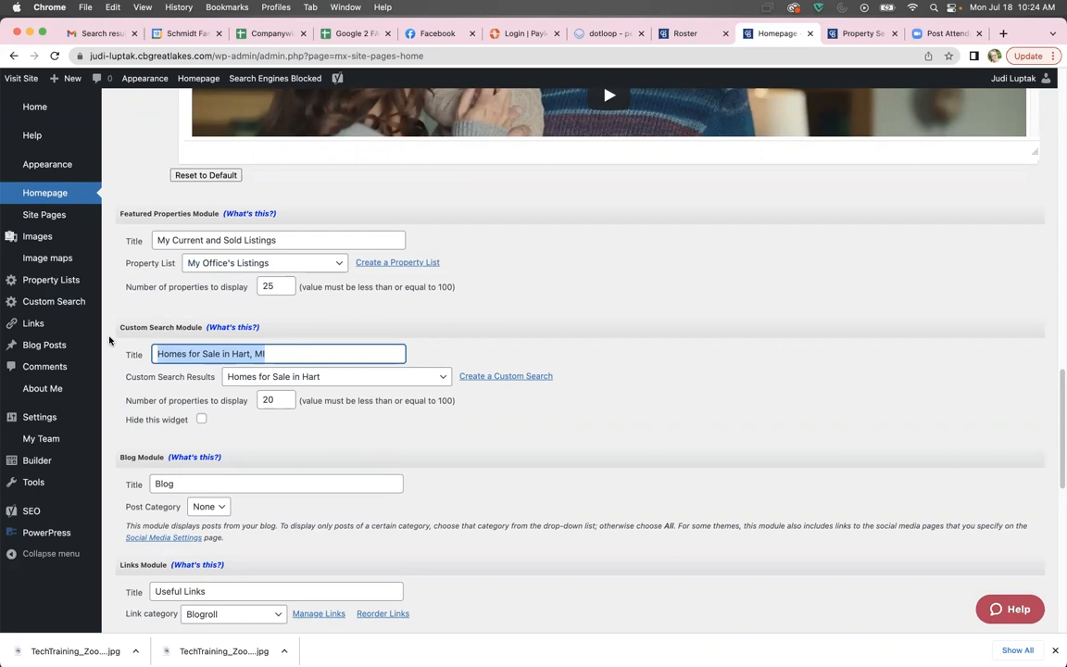
text(H)
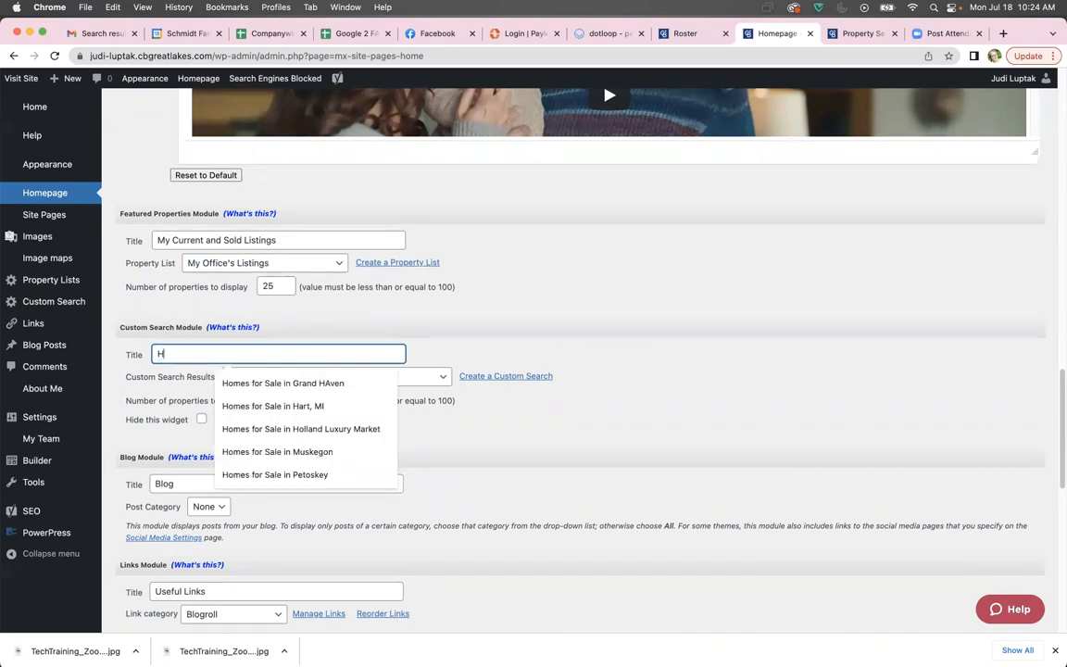
key(BackSpace)
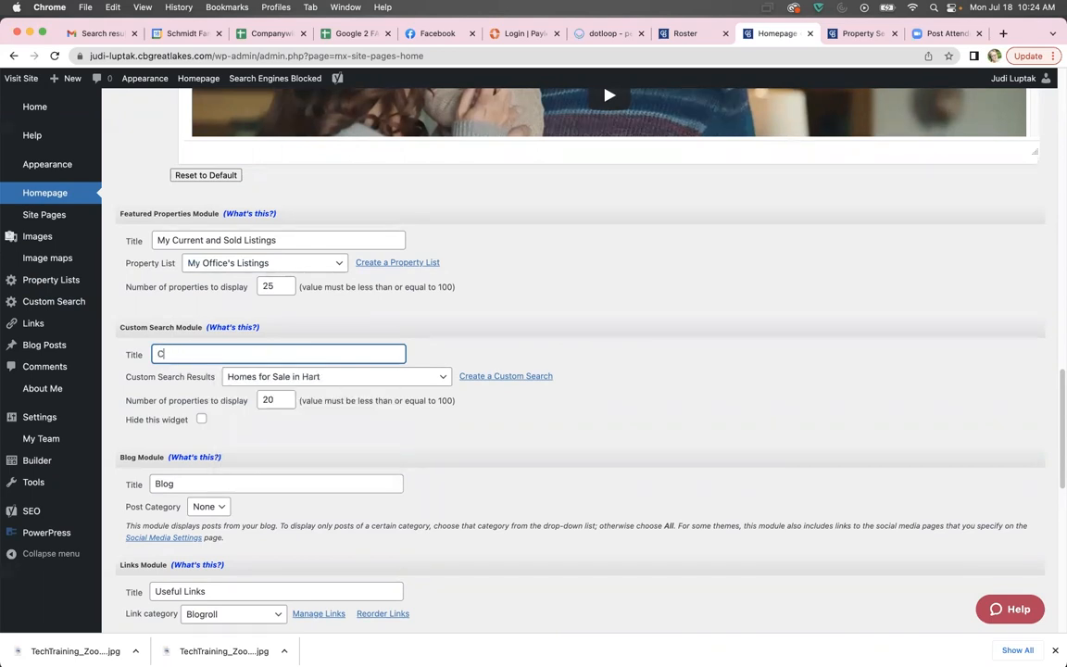
text(Current Listings in North Muskegon)
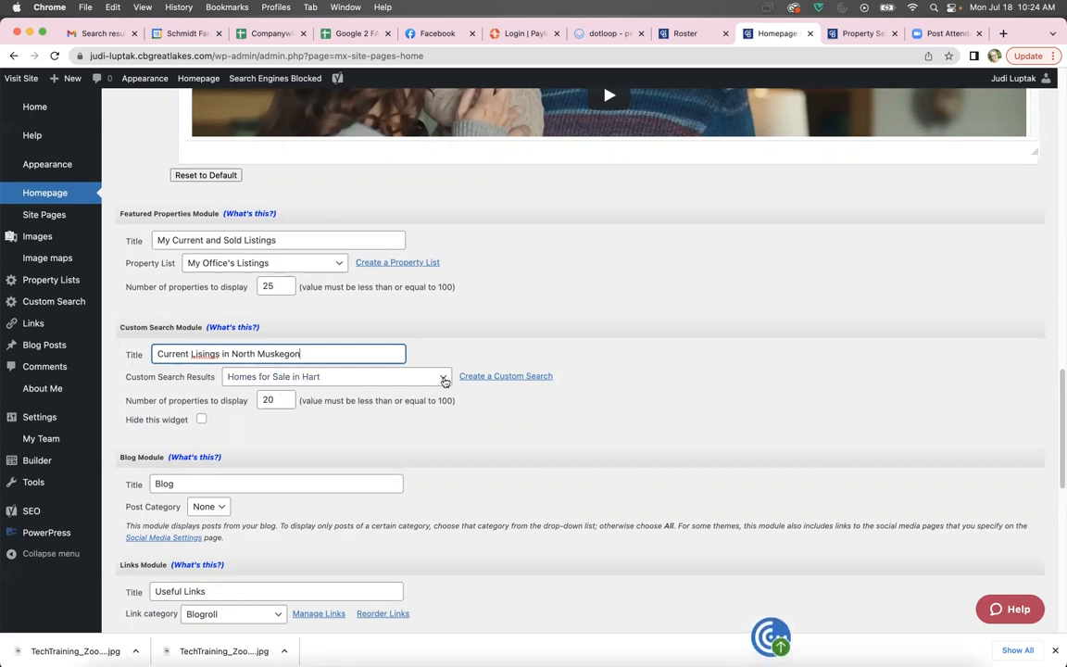
Step: Set the module's custom search results to Homes for Sale North Muskegon, leave the widget unhidden, and publish the homepage
click(444, 380)
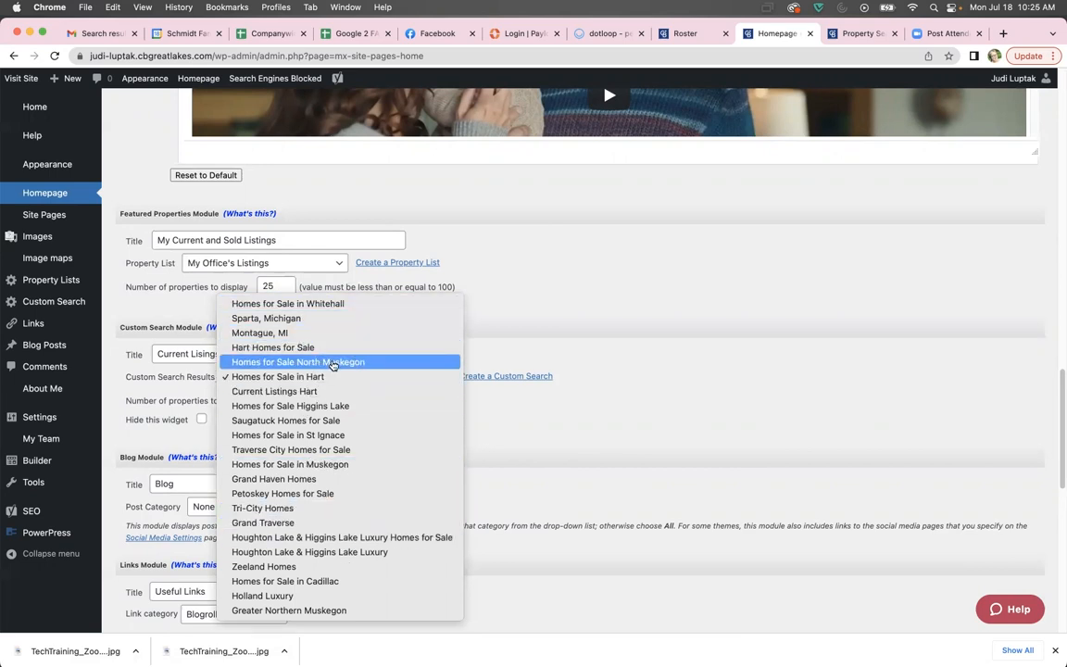
click(332, 362)
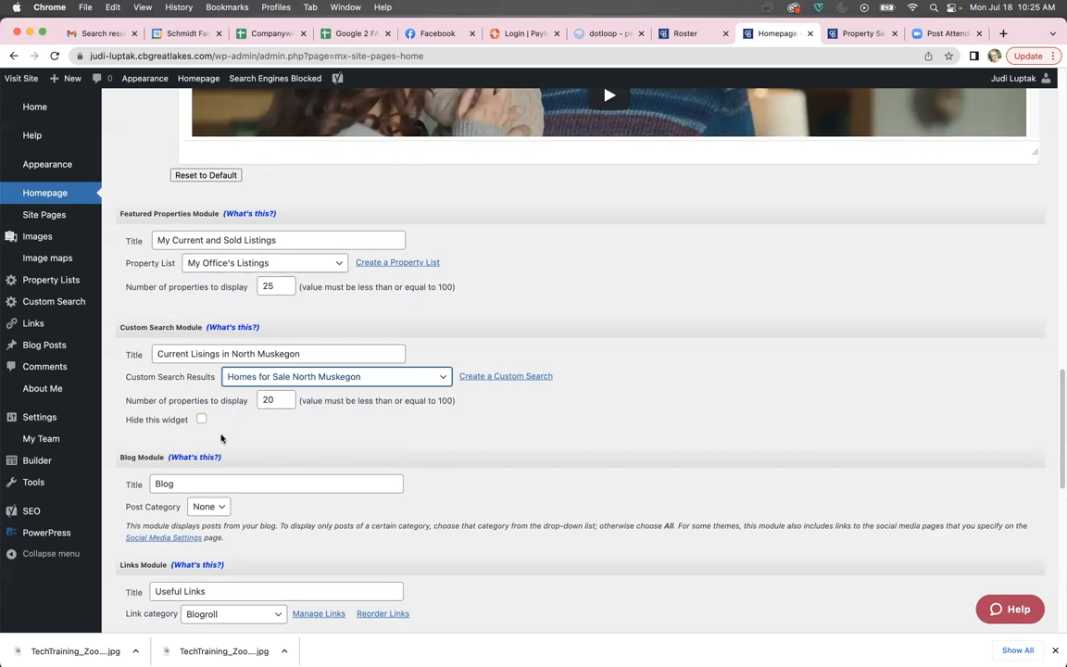
click(202, 421)
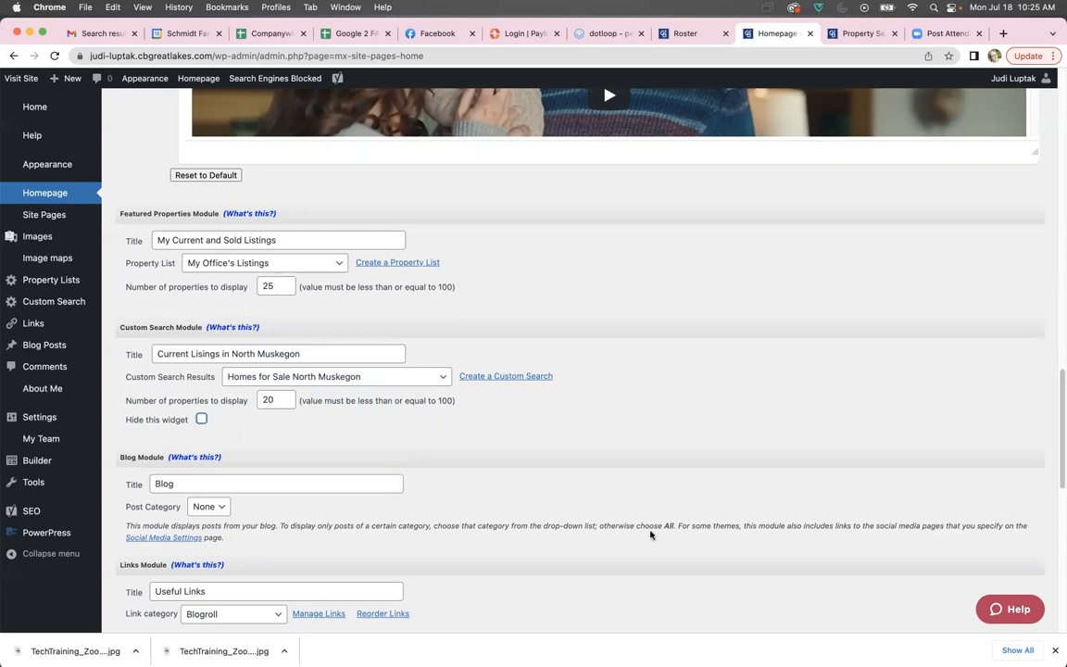
scroll(591, 500, down, 5)
scroll(589, 501, down, 4)
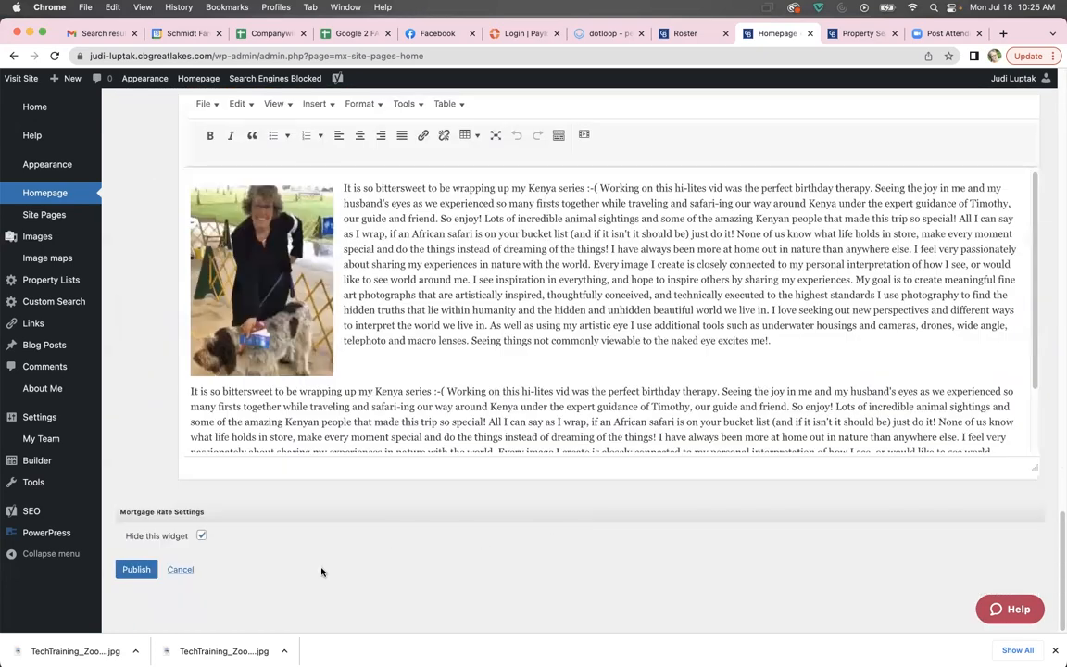
click(135, 570)
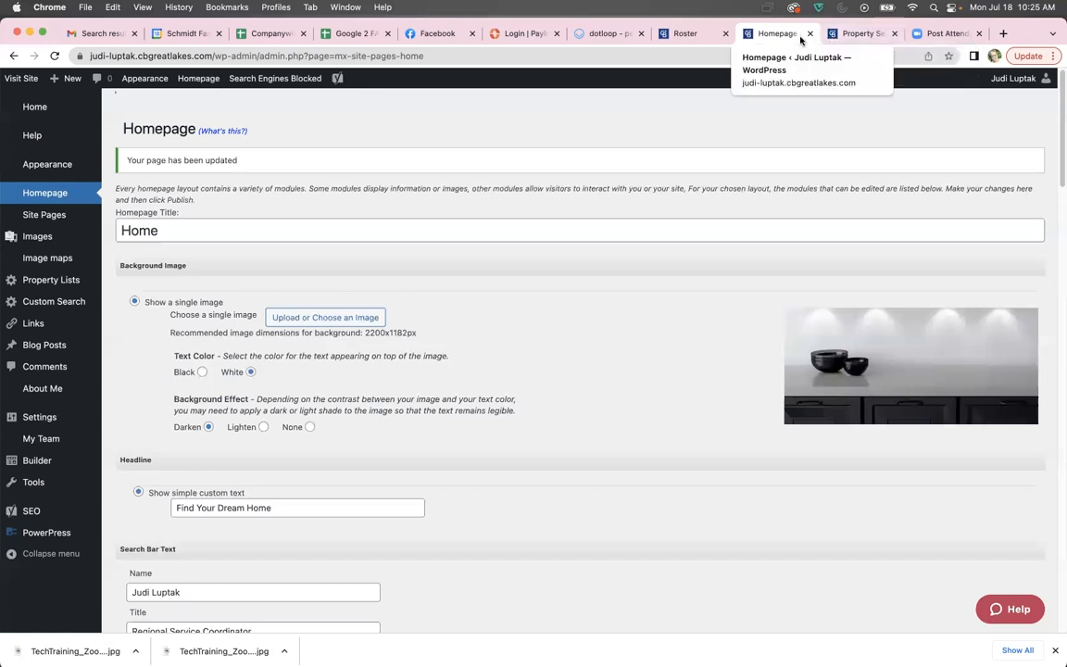
Step: Close the property search page, visit the live site, and examine the North Muskegon listings section, including more of its listings
click(894, 34)
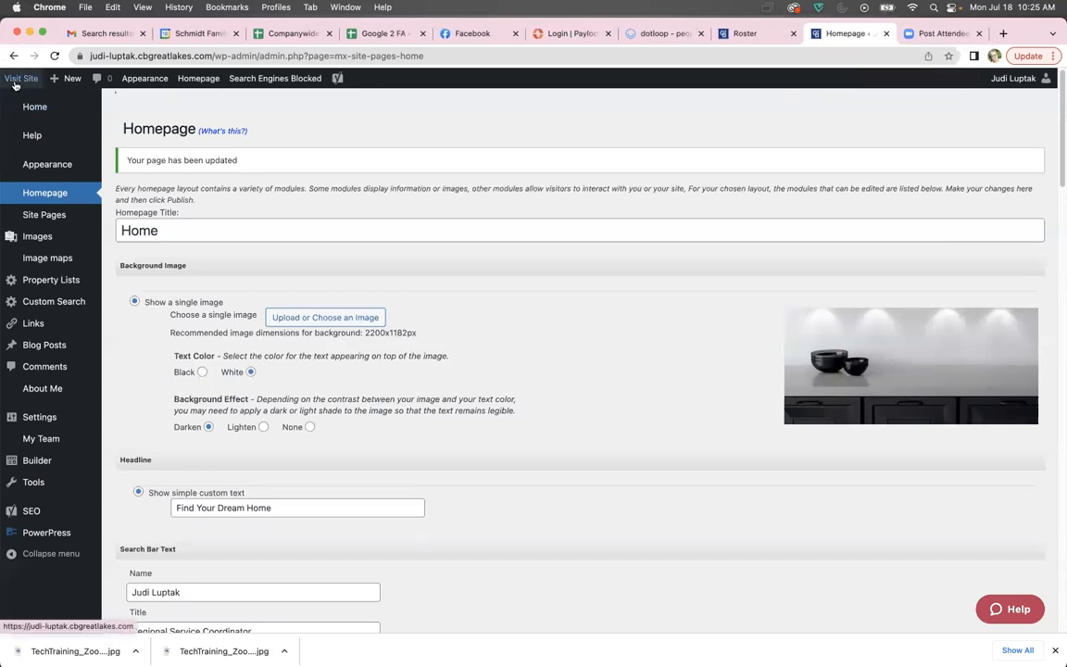
click(20, 79)
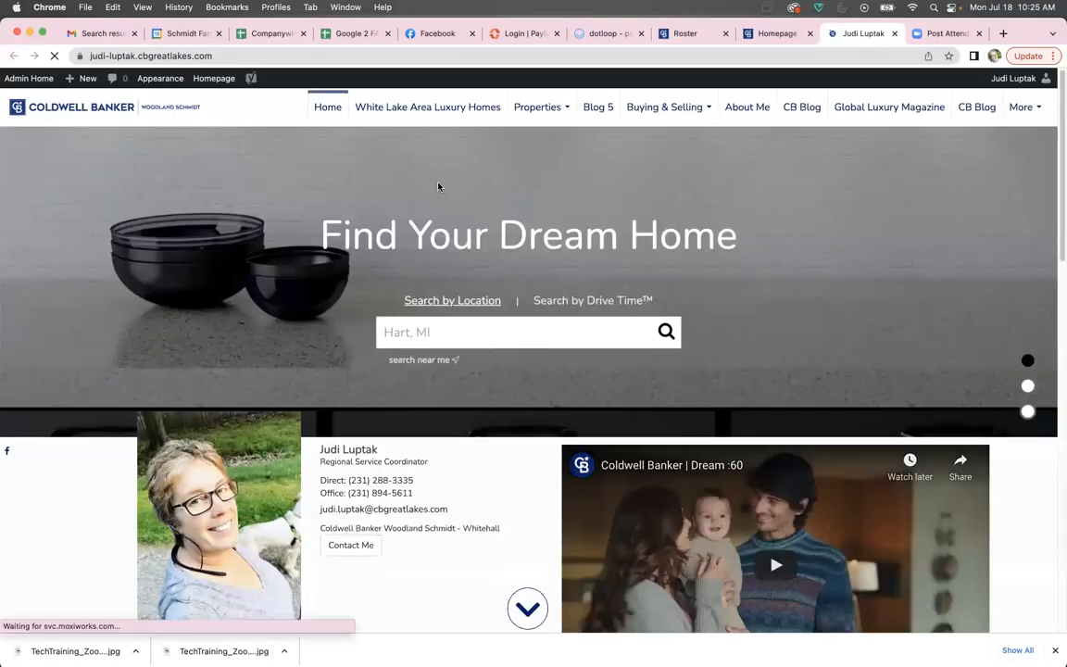
scroll(477, 399, down, 8)
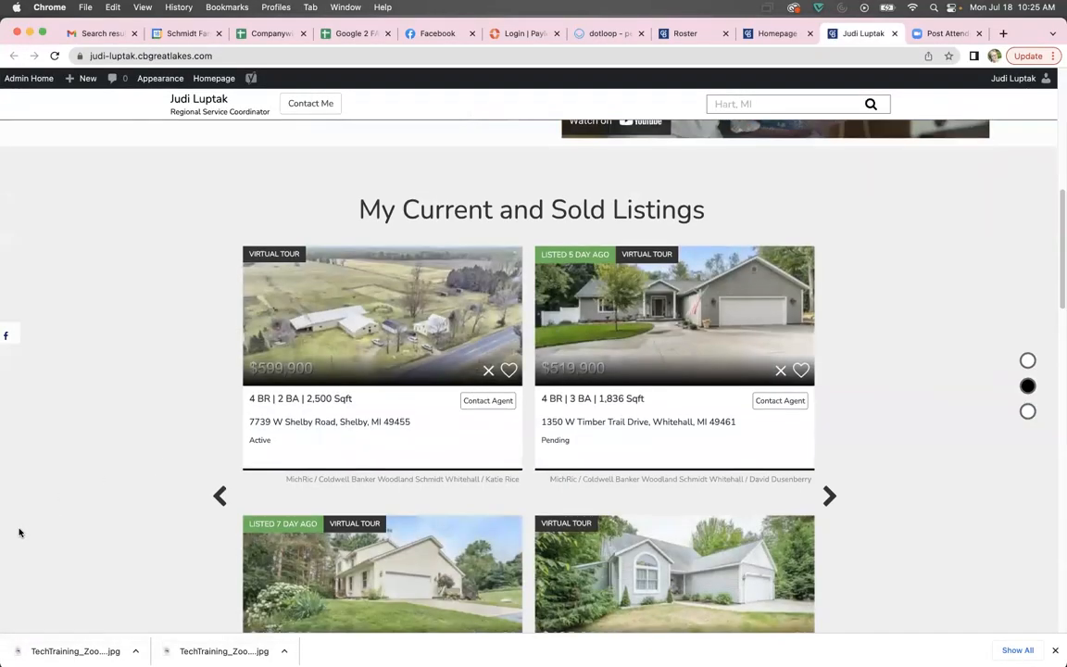
scroll(20, 531, down, 5)
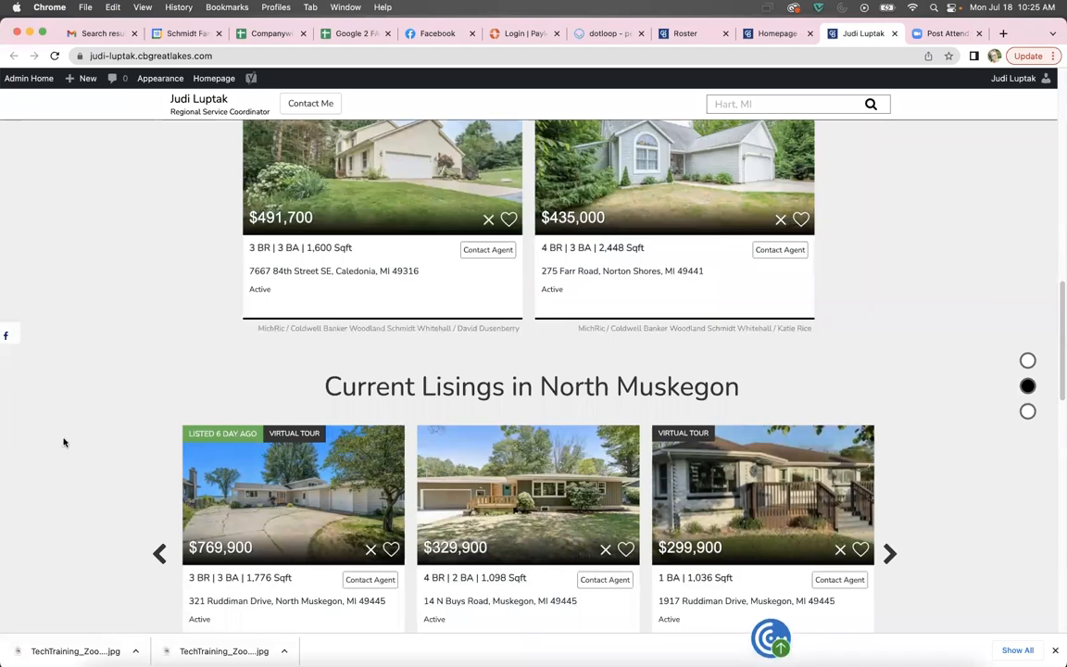
scroll(57, 441, down, 5)
scroll(65, 462, up, 2)
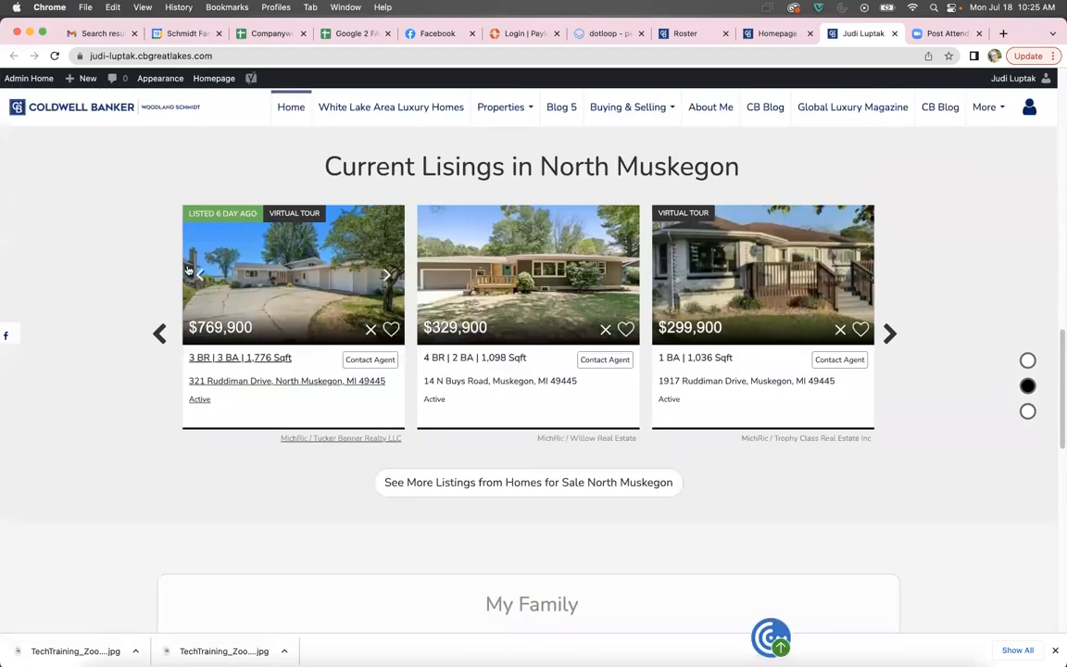
click(892, 337)
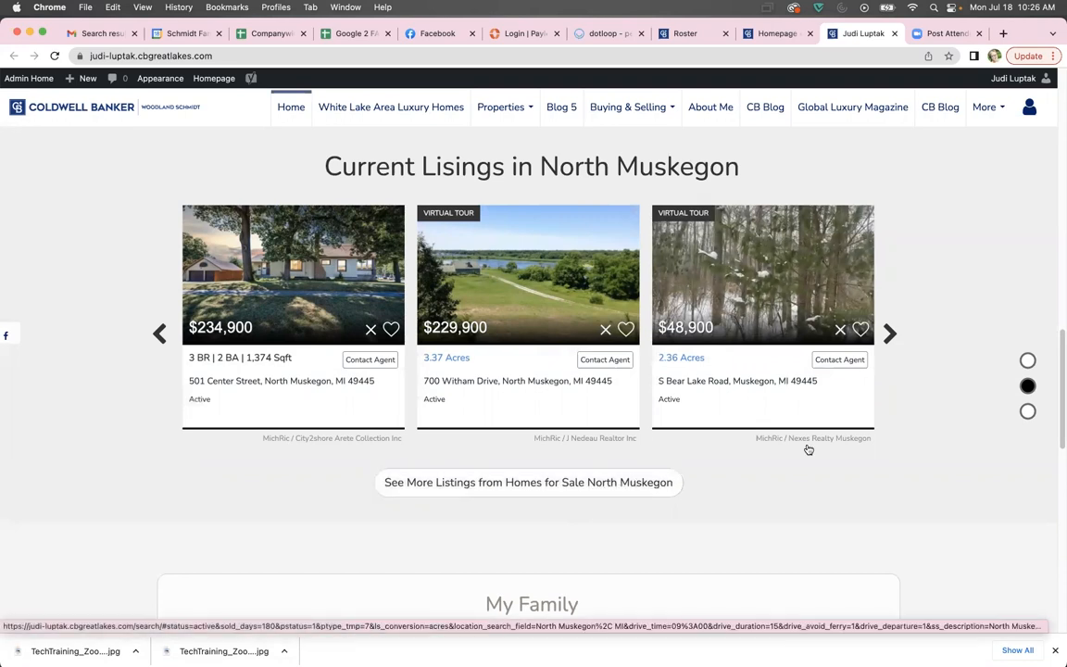
scroll(804, 448, up, 3)
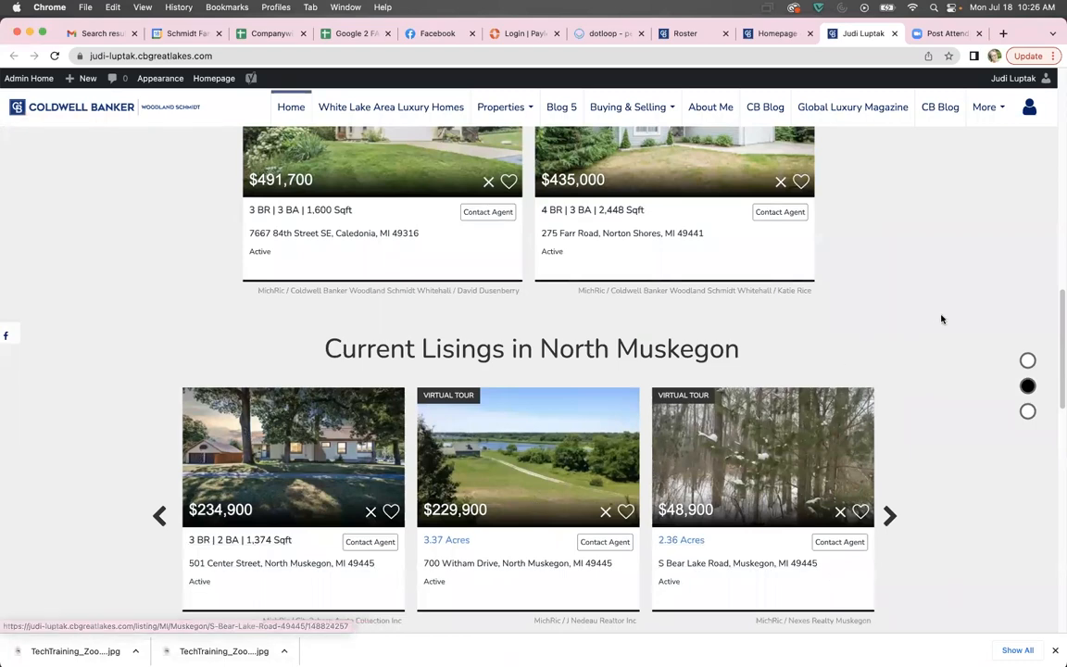
scroll(941, 317, down, 4)
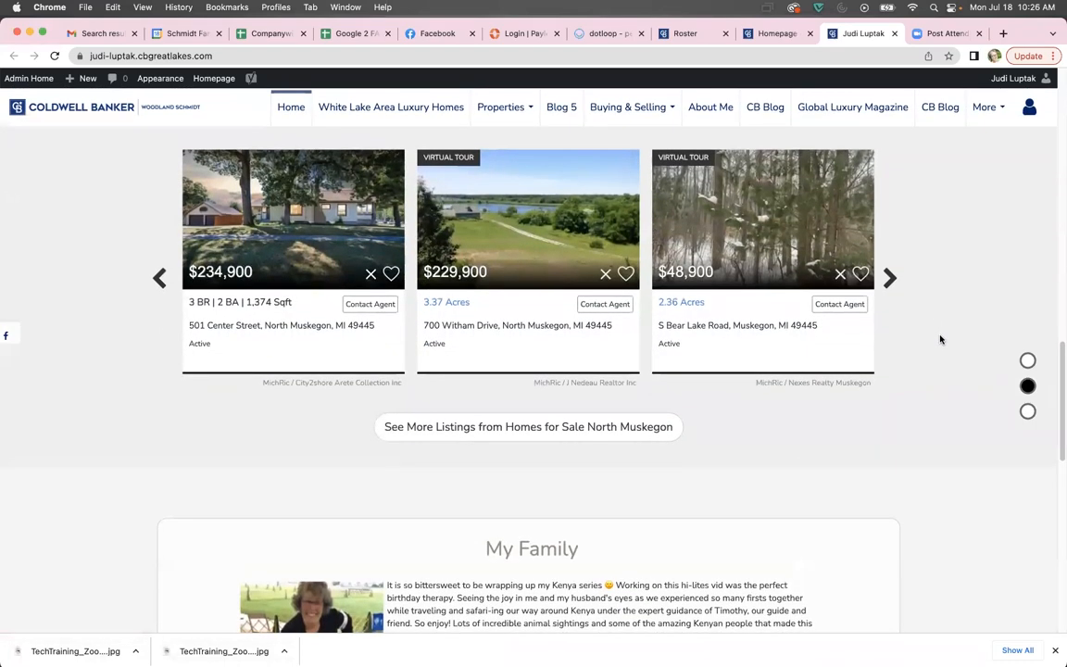
Step: Check the White Lake Area Luxury Homes page in the live site's navigation and return to the site's homepage
scroll(941, 339, up, 15)
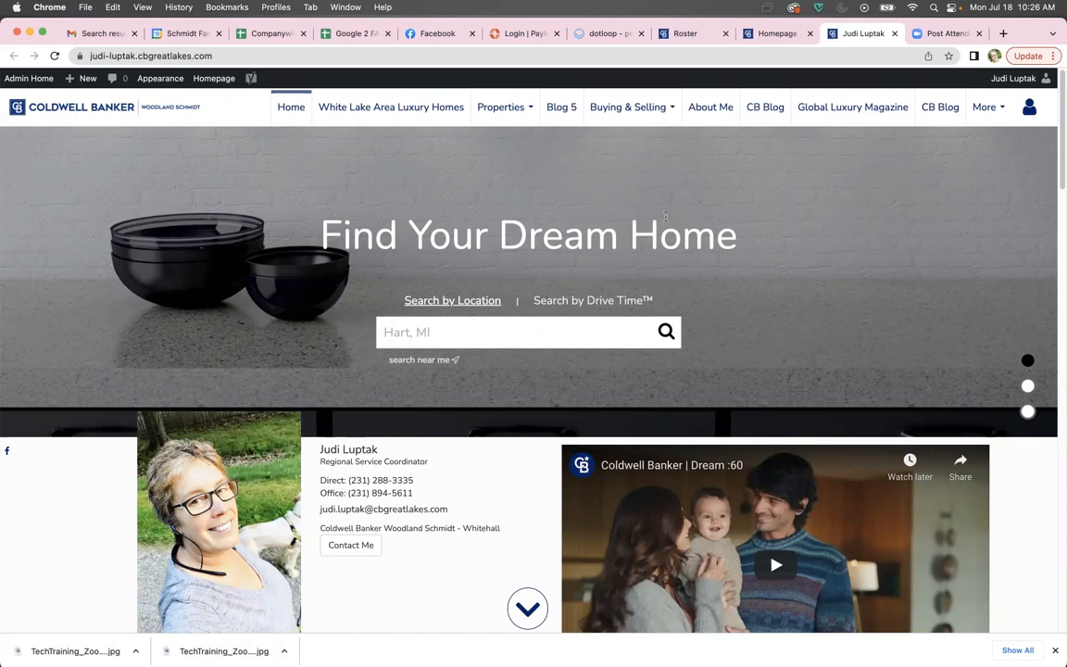
mouse_move(516, 111)
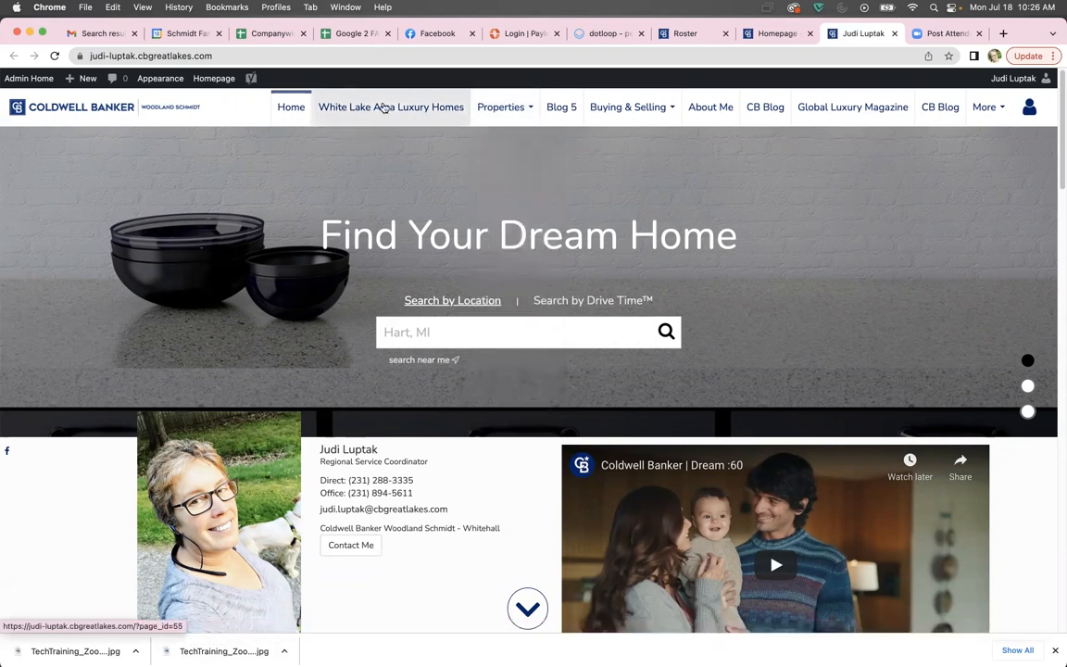
click(383, 108)
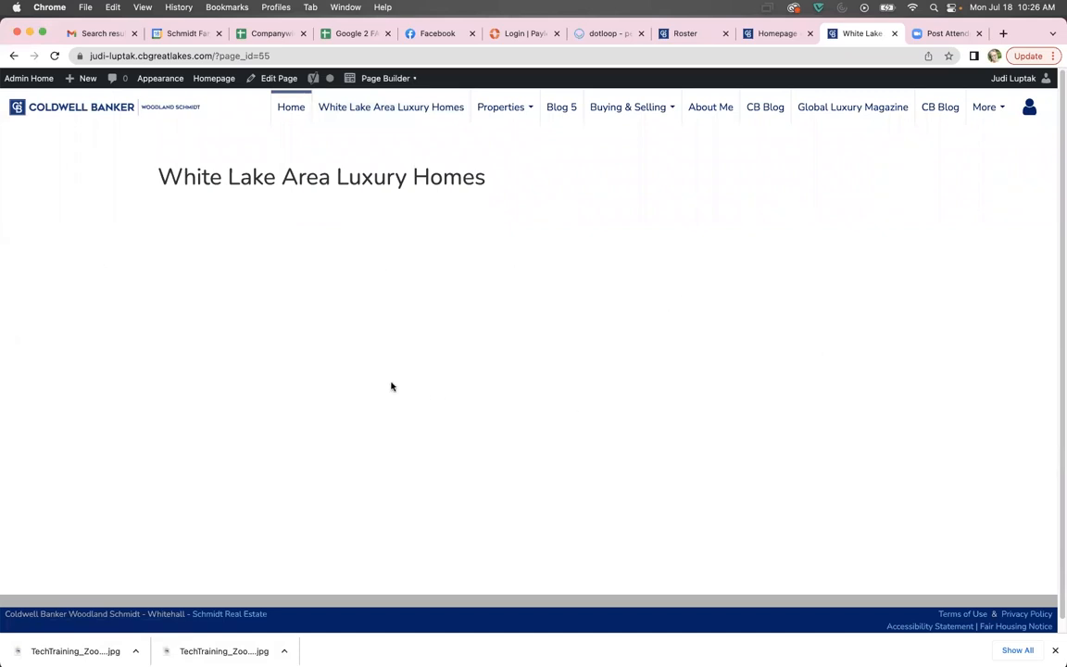
scroll(381, 382, down, 1)
scroll(375, 376, up, 1)
click(287, 110)
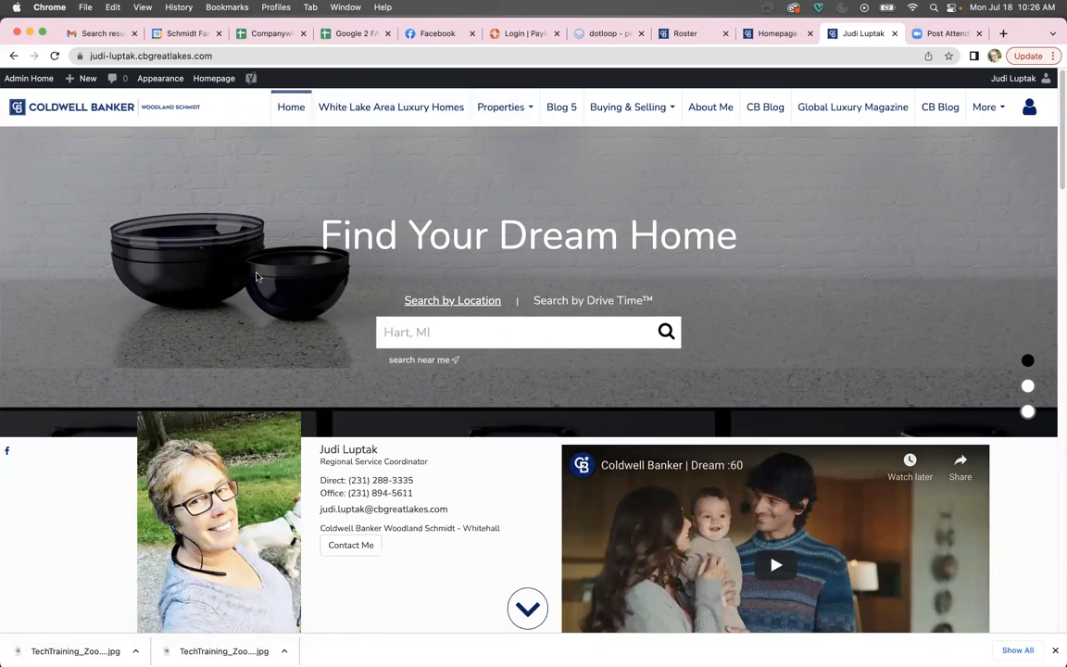
Step: Return to the admin tool's welcome page and go to the Create Custom Search Links task
click(774, 34)
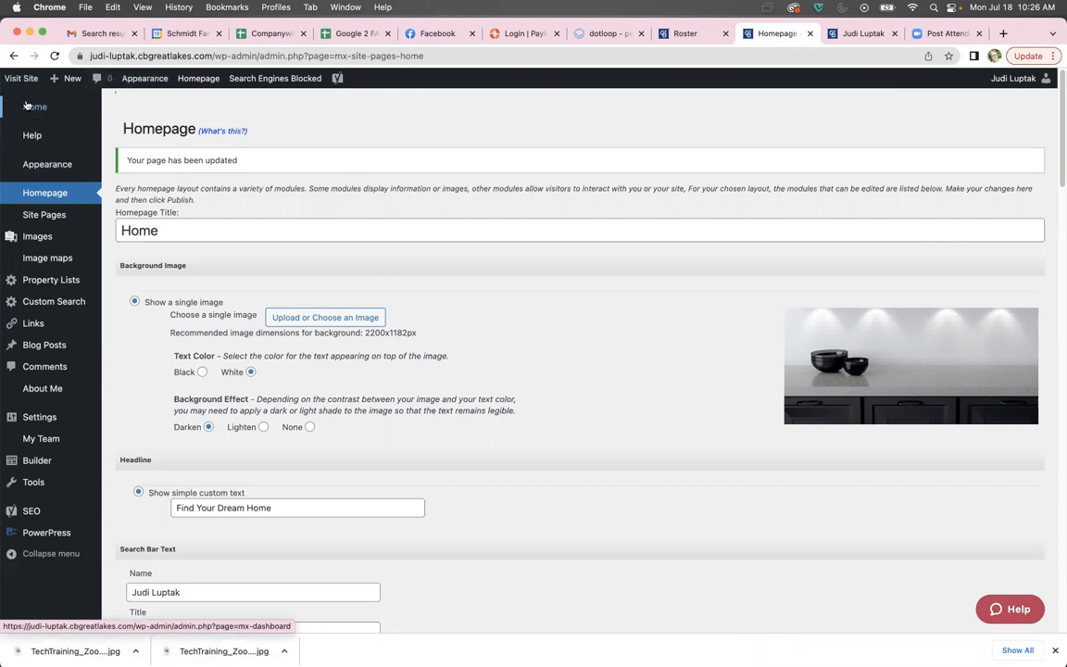
click(34, 107)
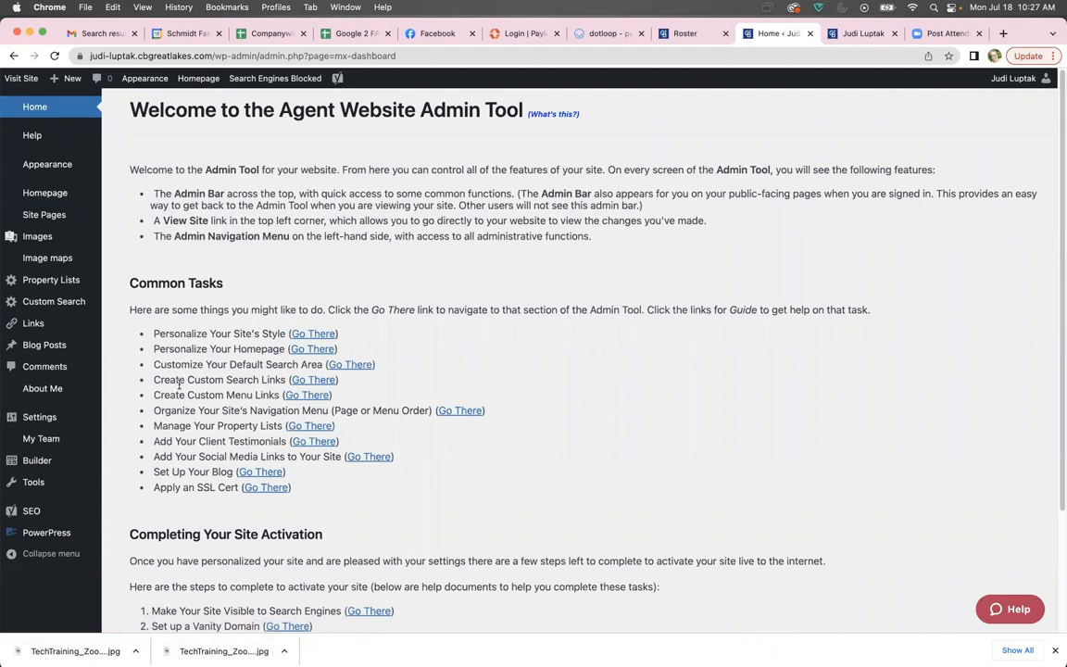
click(312, 381)
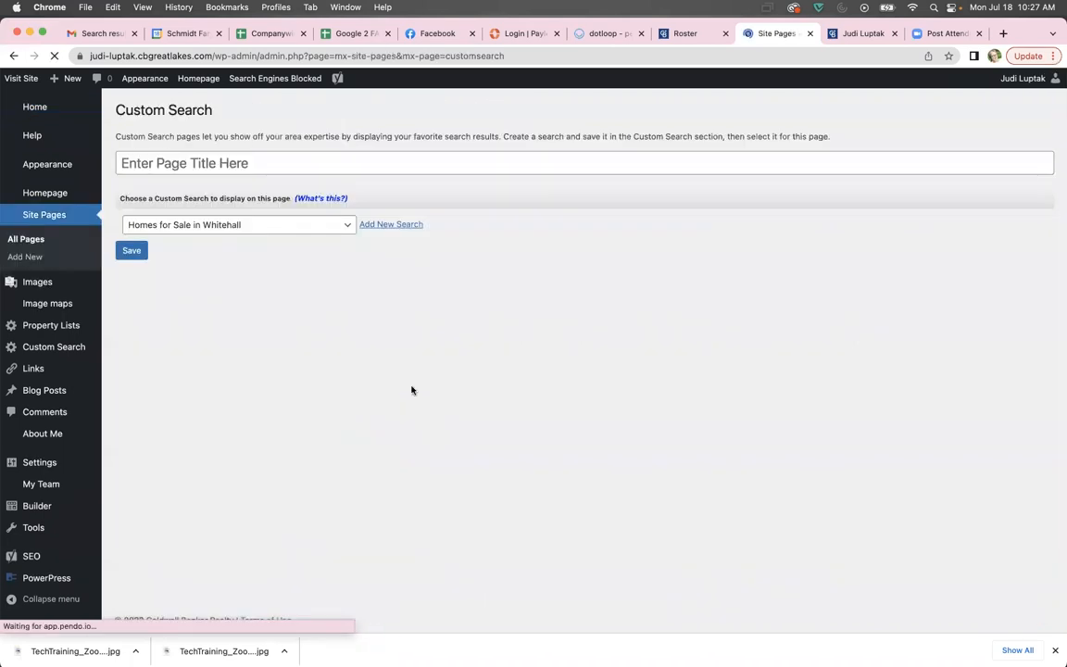
Step: Title the custom search page "Homes for Sale North Muskegon", assign the Homes for Sale North Muskegon search to it, and save
click(232, 167)
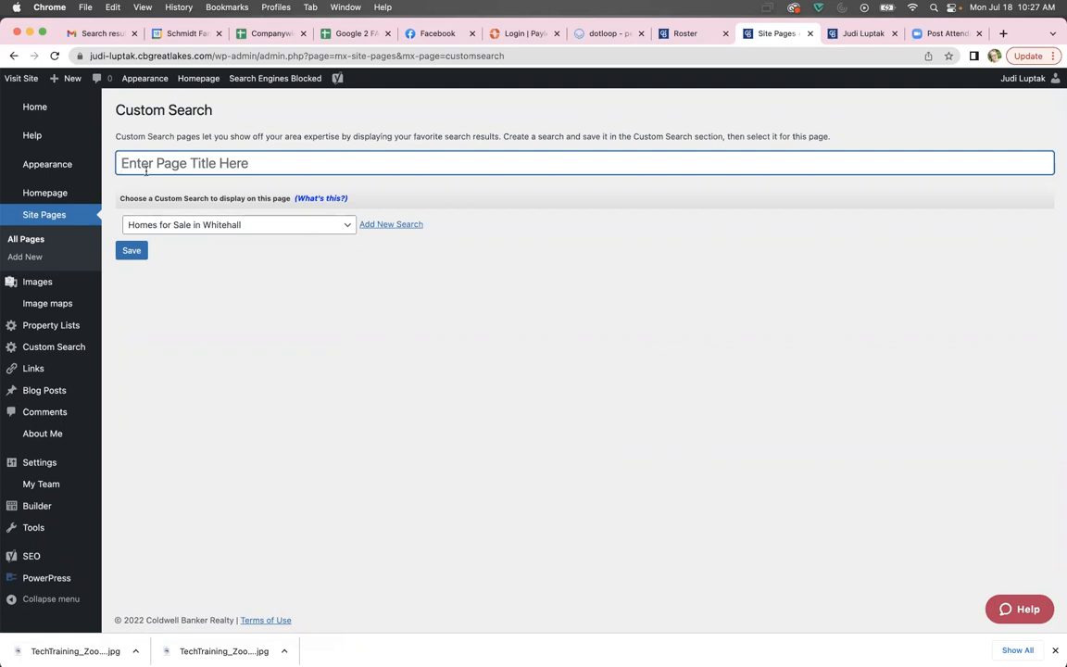
text(H)
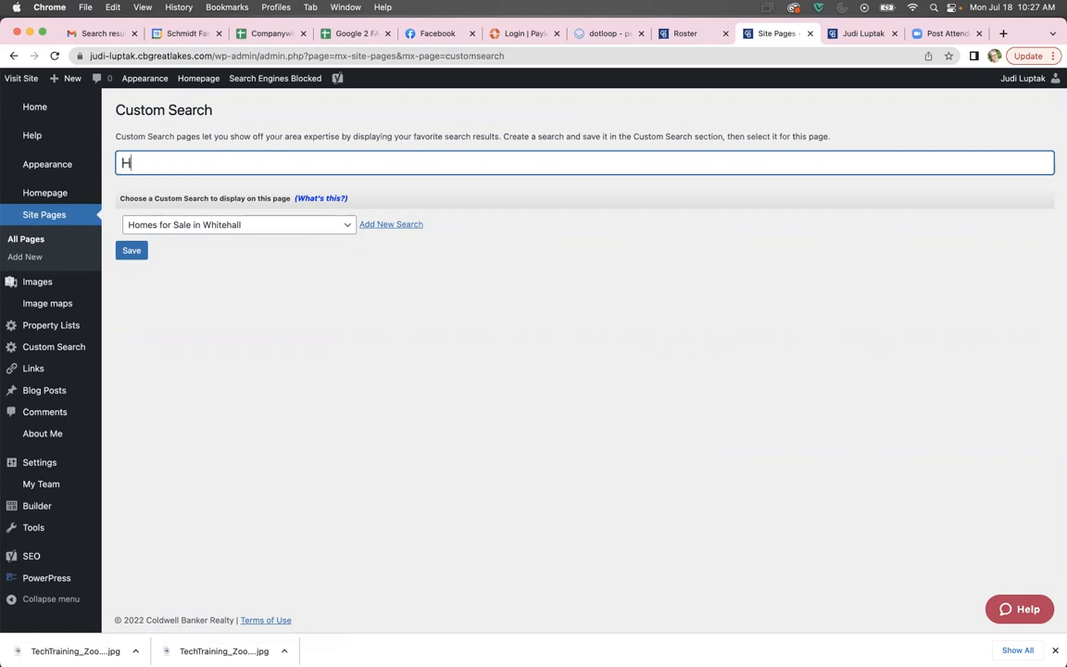
text(omes got)
text( Sale North Musk)
text(egon)
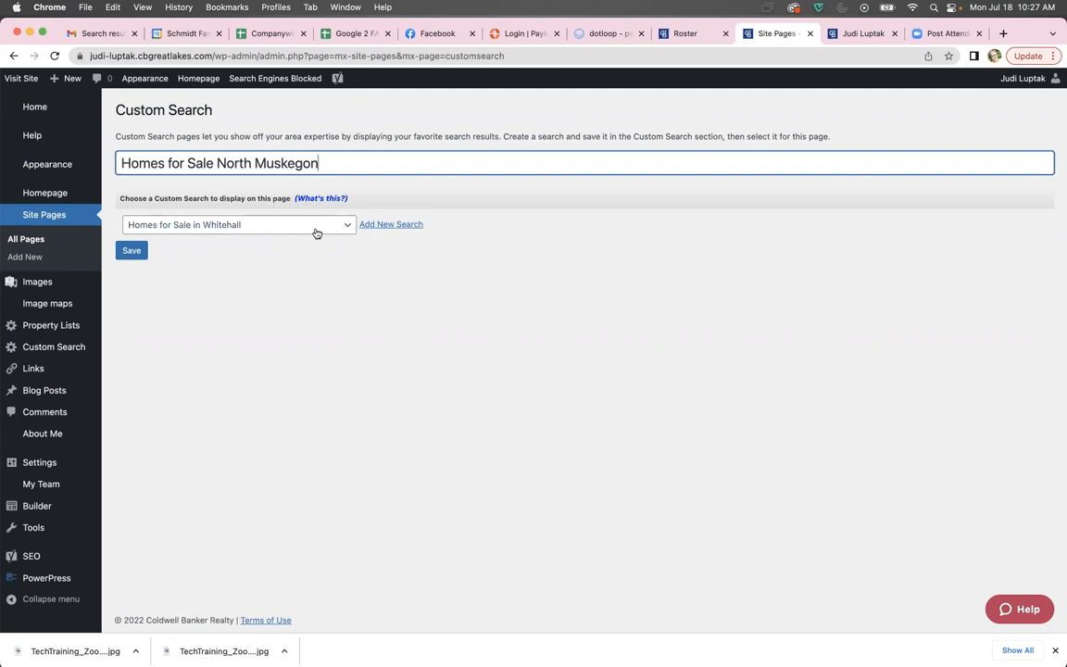
click(345, 228)
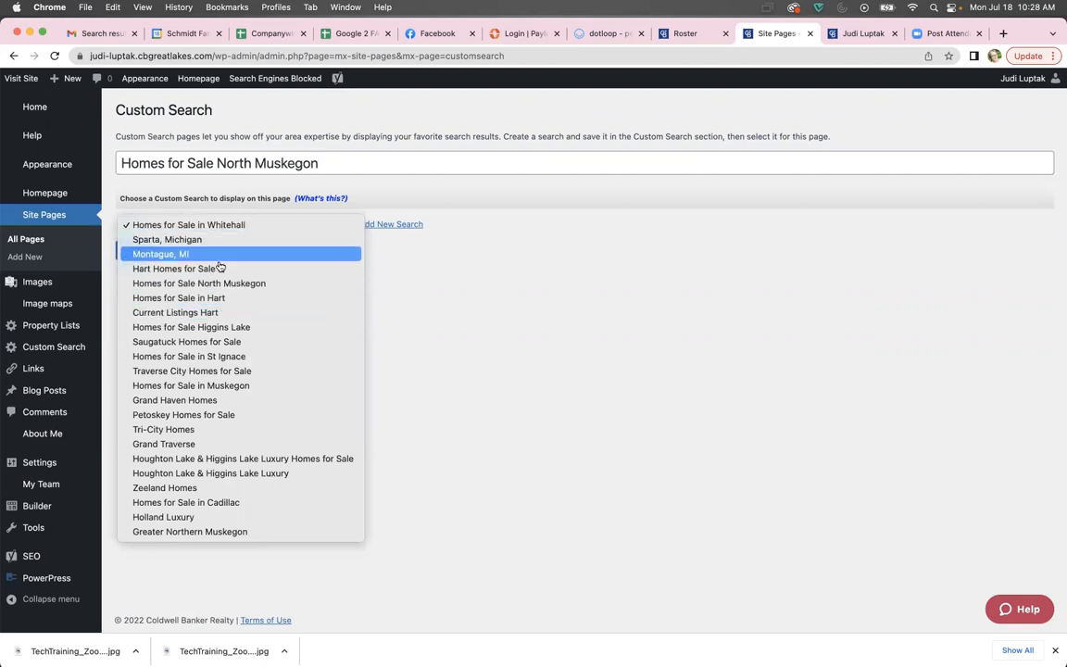
click(263, 284)
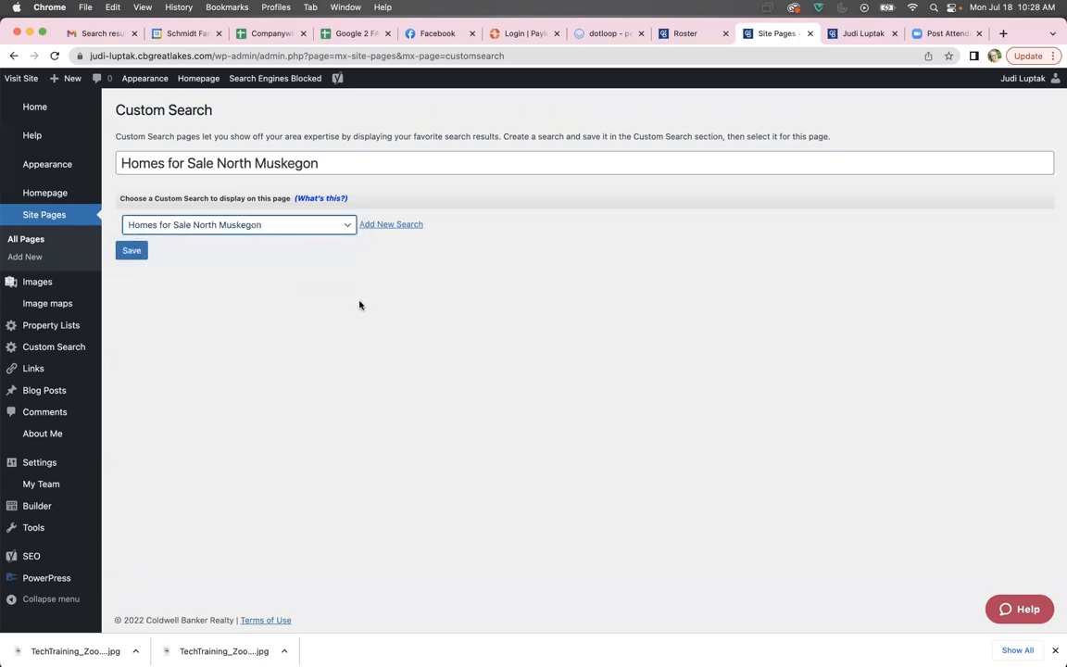
click(128, 252)
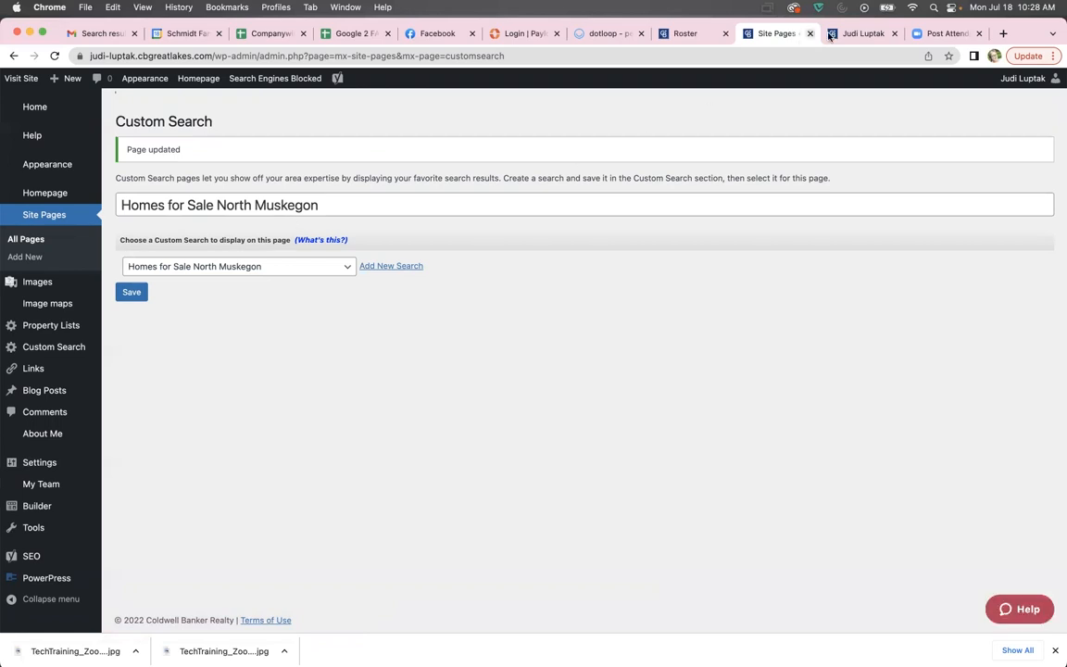
Step: Check the live site's Properties and More navigation entries for the new North Muskegon page
click(857, 33)
click(520, 107)
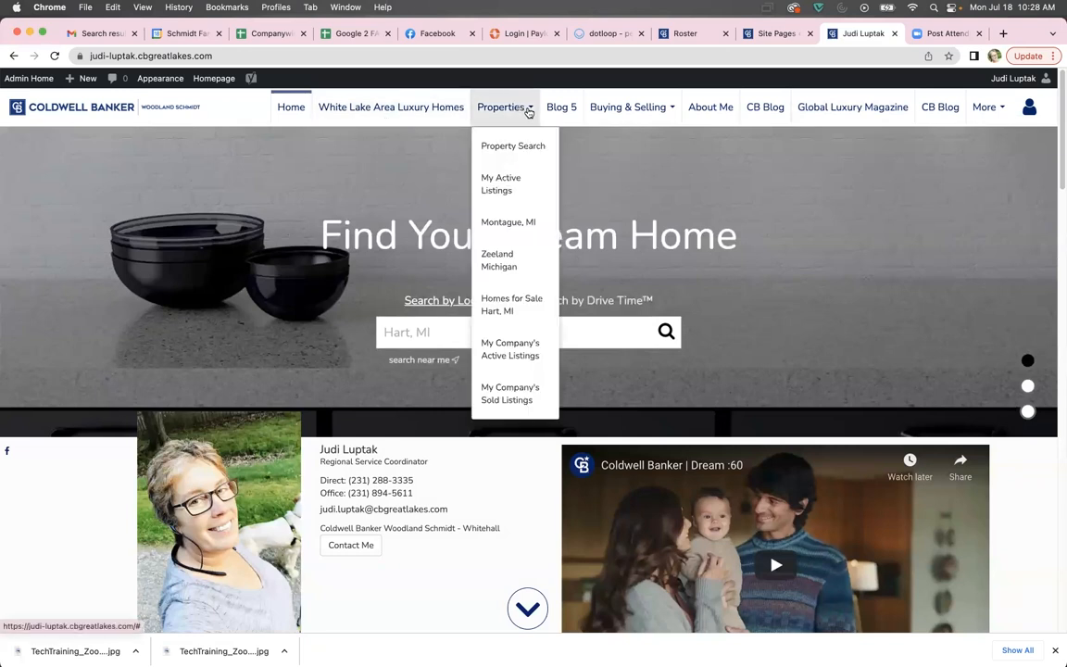
click(993, 108)
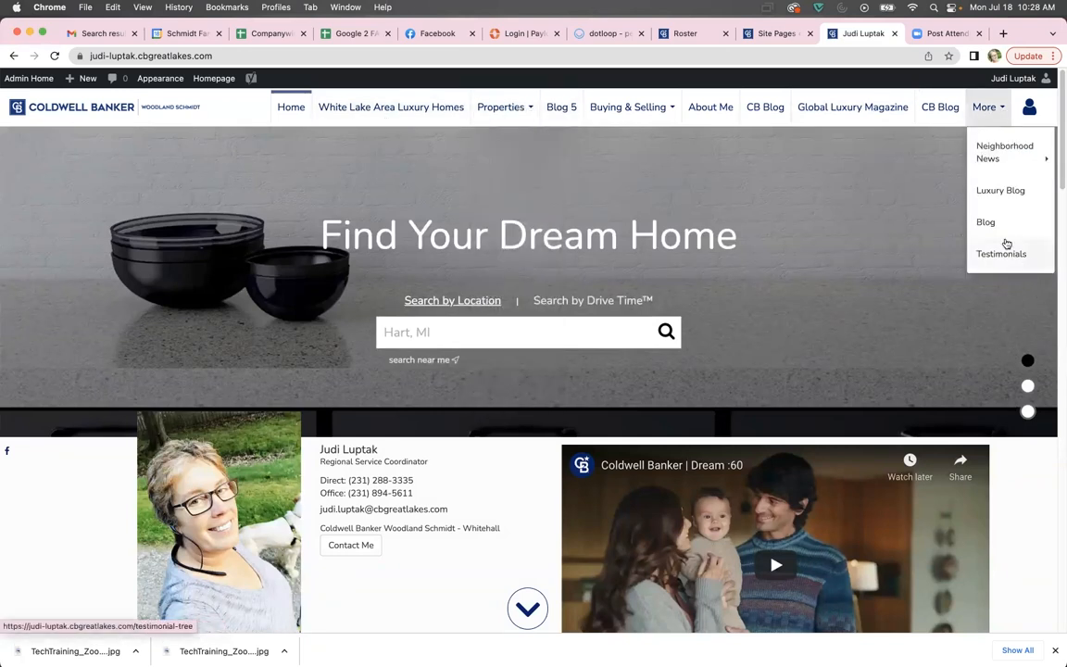
Step: Return to the admin tool's Custom Search page form and save the Homes for Sale North Muskegon page again
click(787, 36)
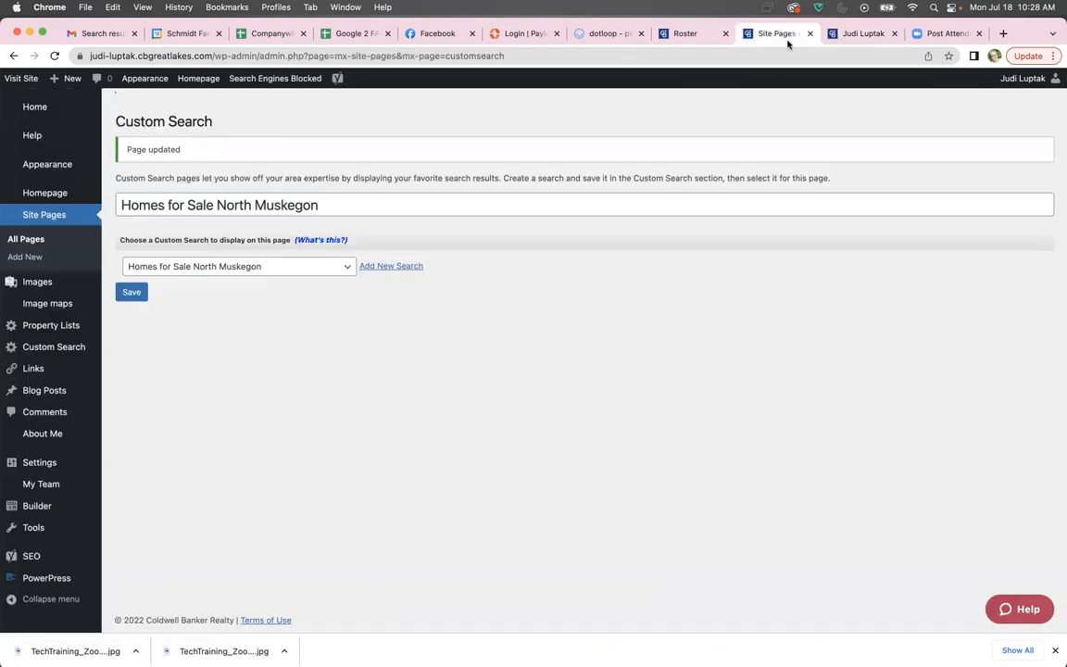
click(132, 293)
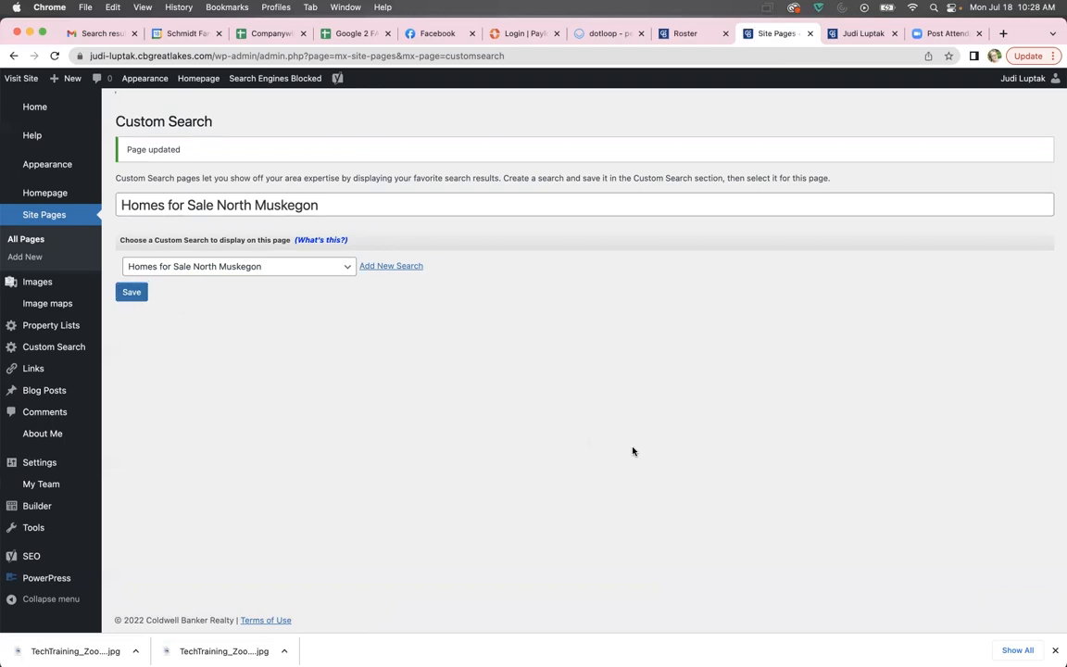
mouse_move(91, 369)
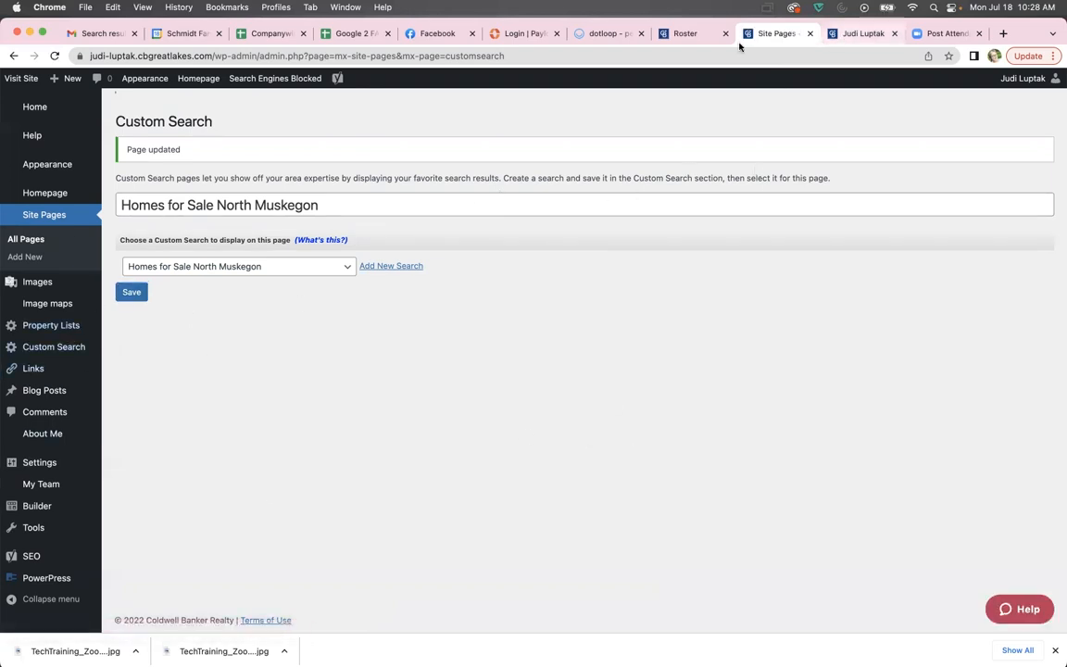
Step: In the list of all site pages, move the Homes for Sale North Muskegon page into the Properties menu item's group
click(23, 240)
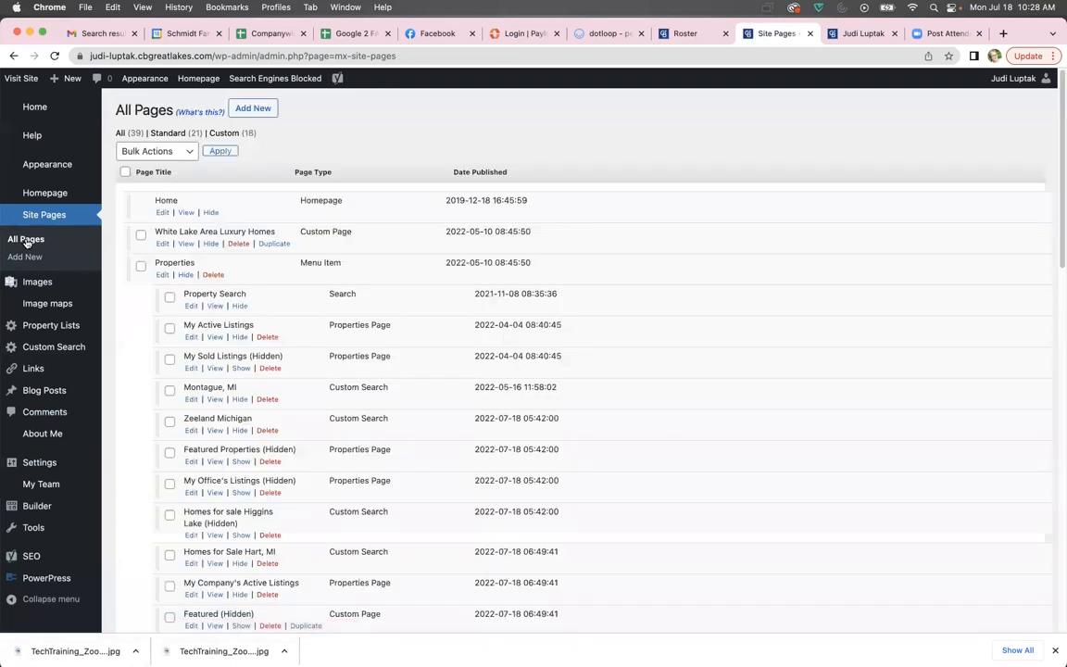
scroll(448, 509, down, 10)
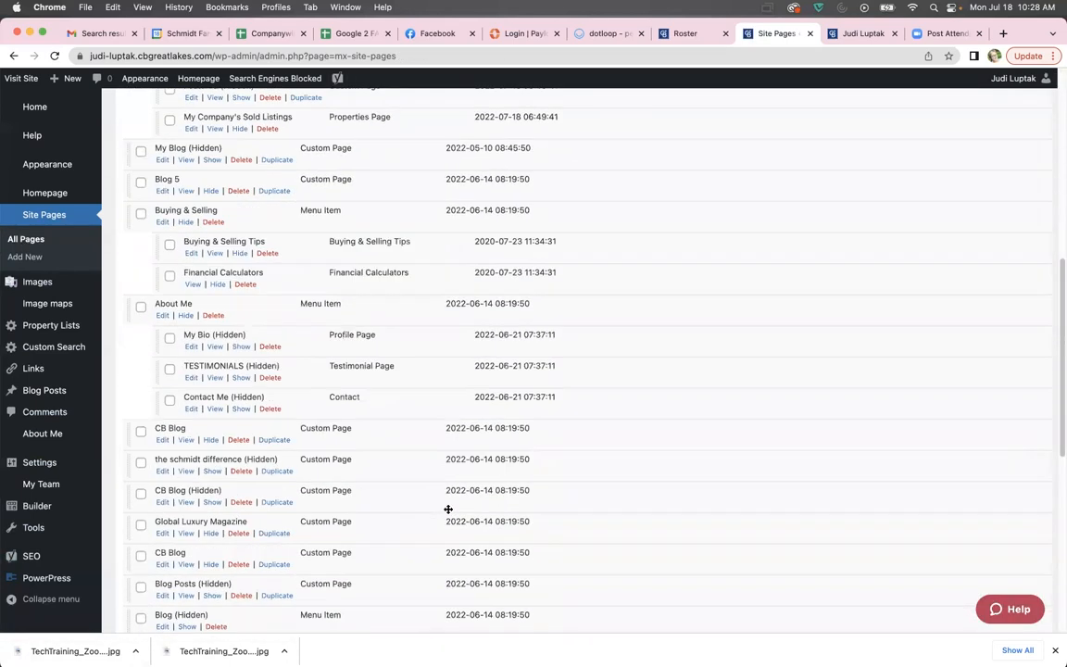
scroll(449, 509, down, 3)
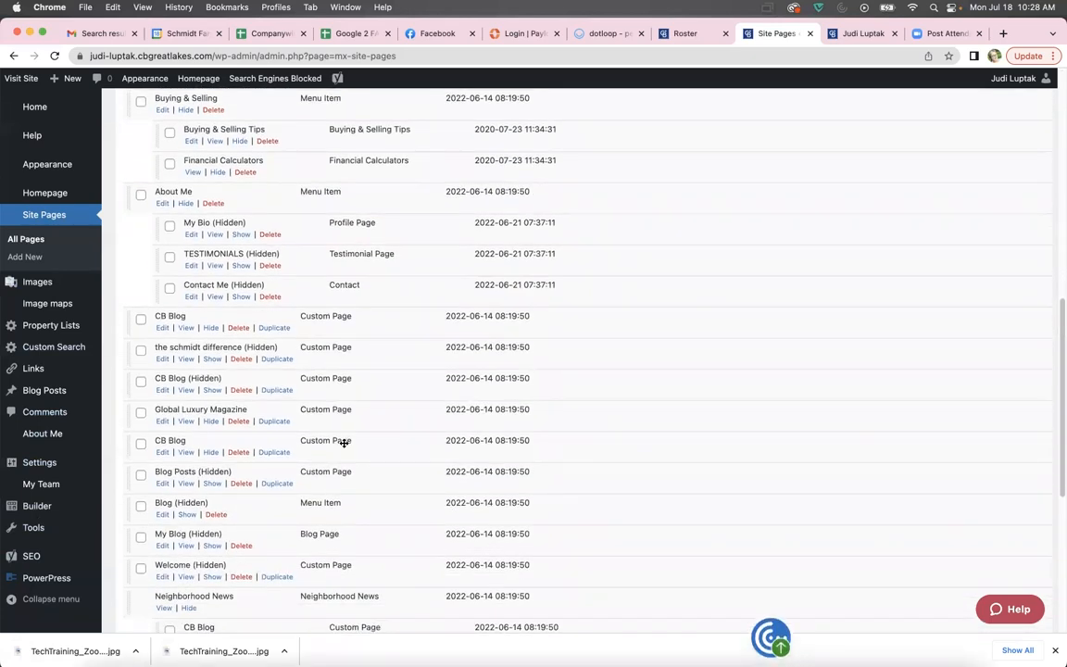
scroll(343, 443, down, 1)
scroll(342, 442, down, 7)
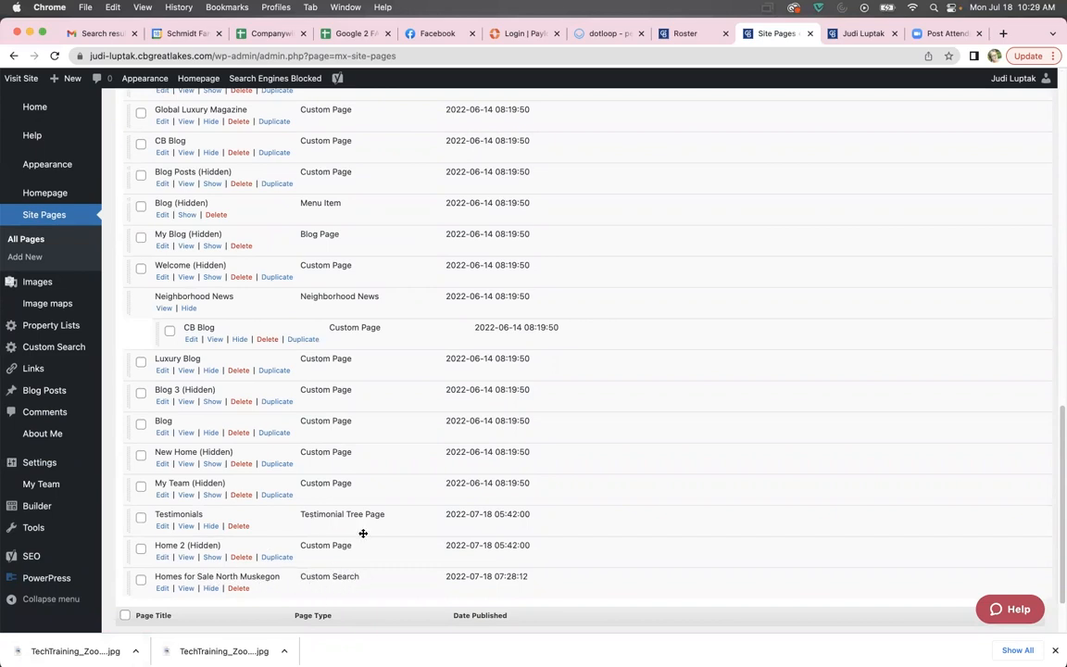
scroll(367, 538, up, 20)
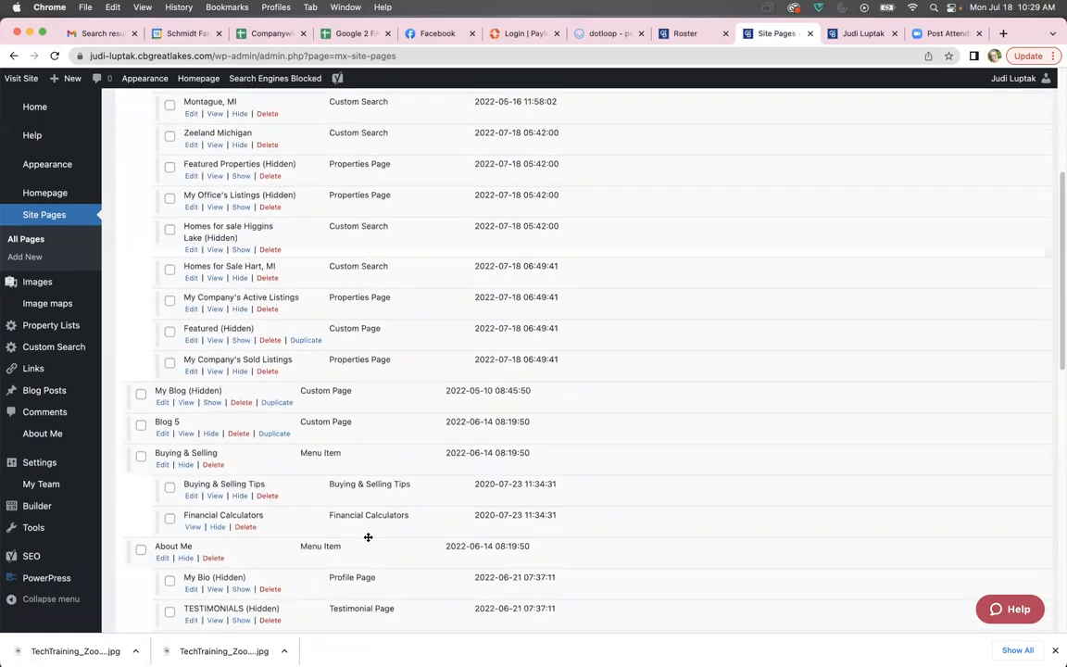
scroll(367, 537, up, 1)
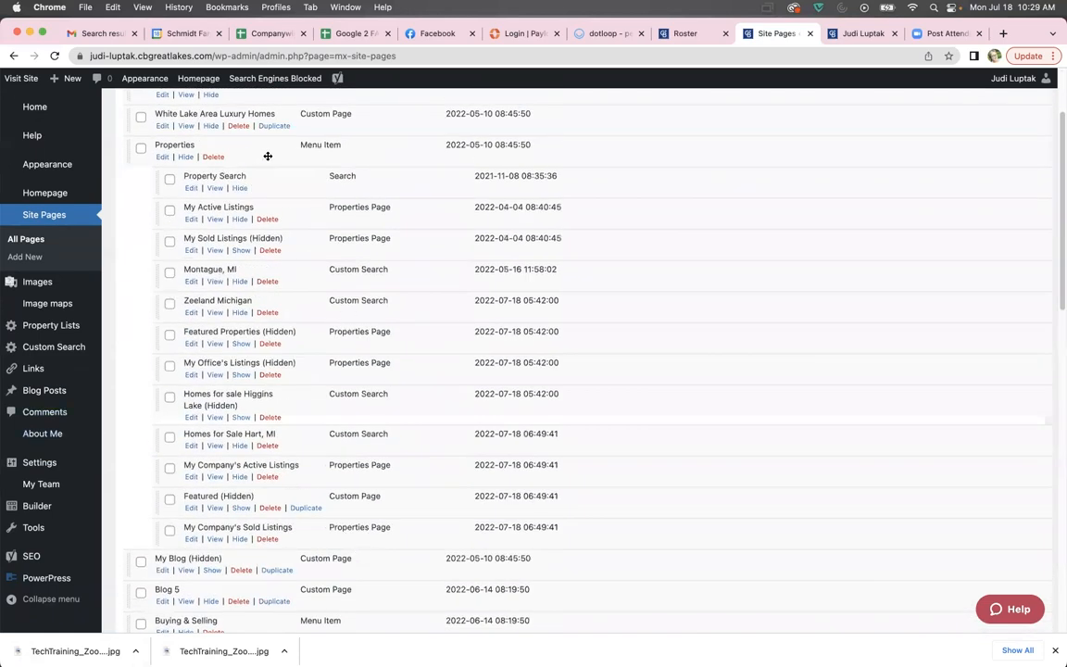
scroll(420, 567, down, 15)
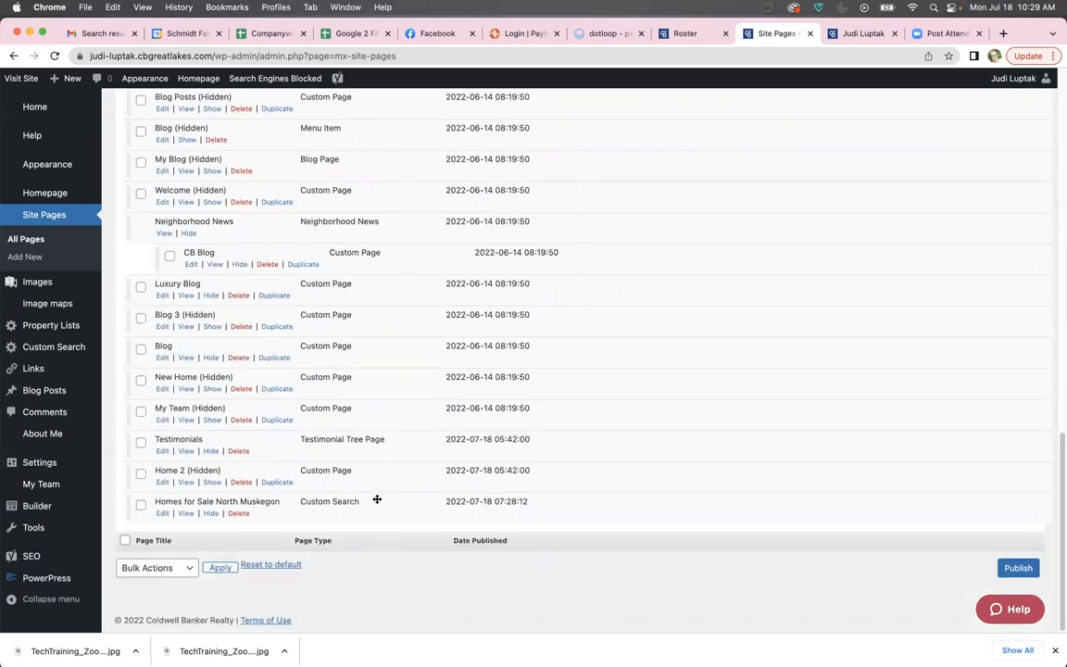
drag(397, 508, 387, 146)
scroll(622, 562, up, 10)
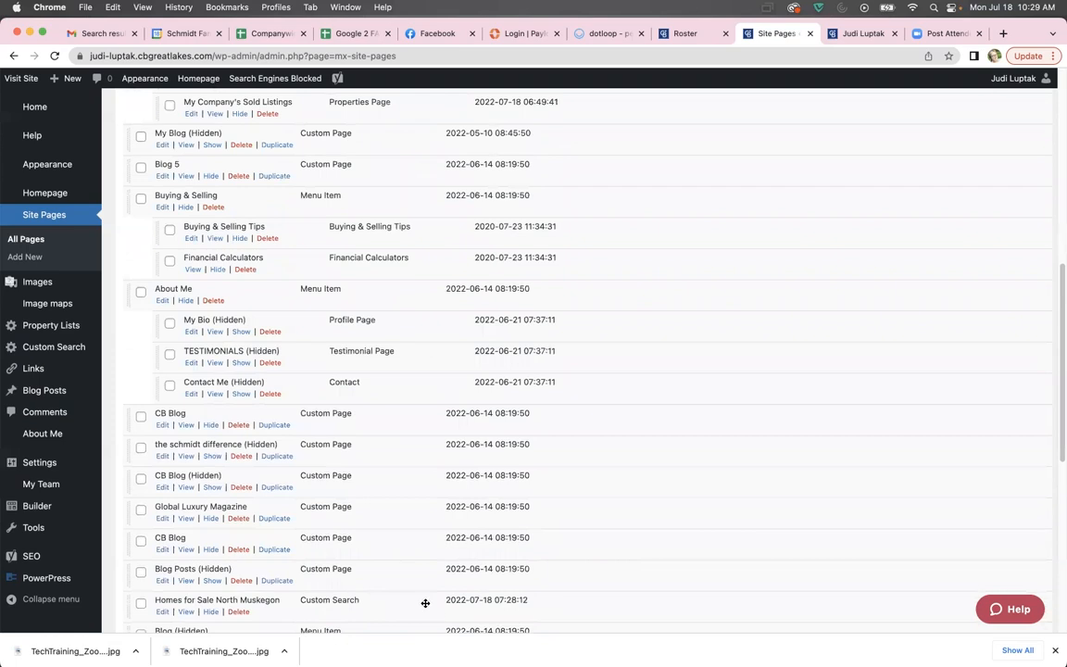
drag(394, 607, 405, 116)
scroll(441, 472, up, 8)
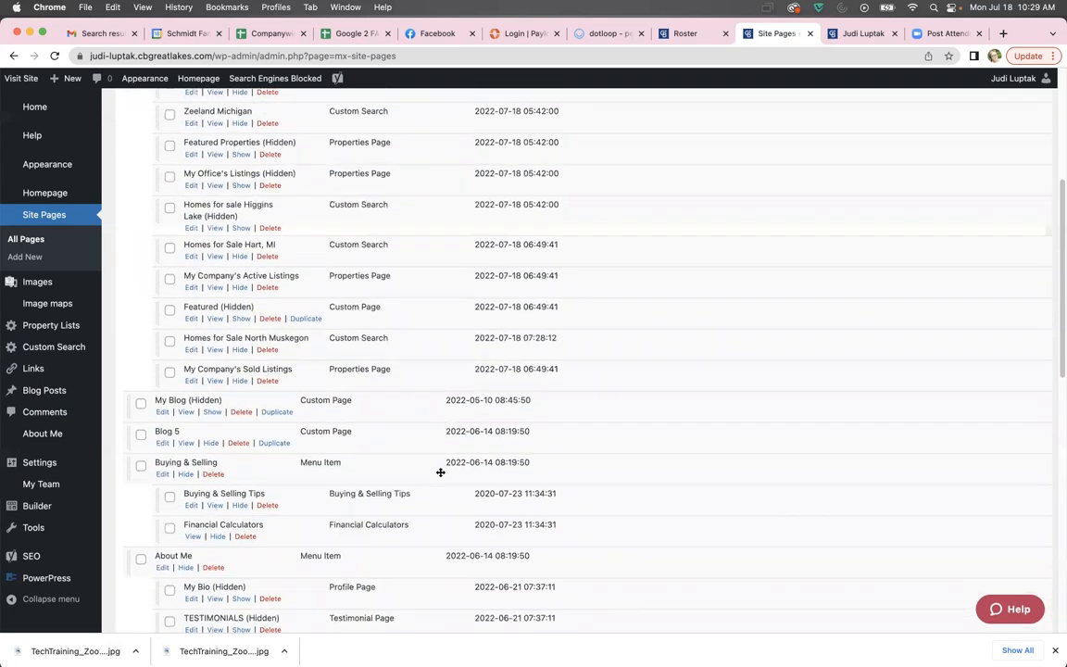
Step: Place Homes for Sale North Muskegon directly below Montague, MI within the Properties group and publish the navigation
drag(445, 472, 437, 184)
scroll(458, 338, up, 3)
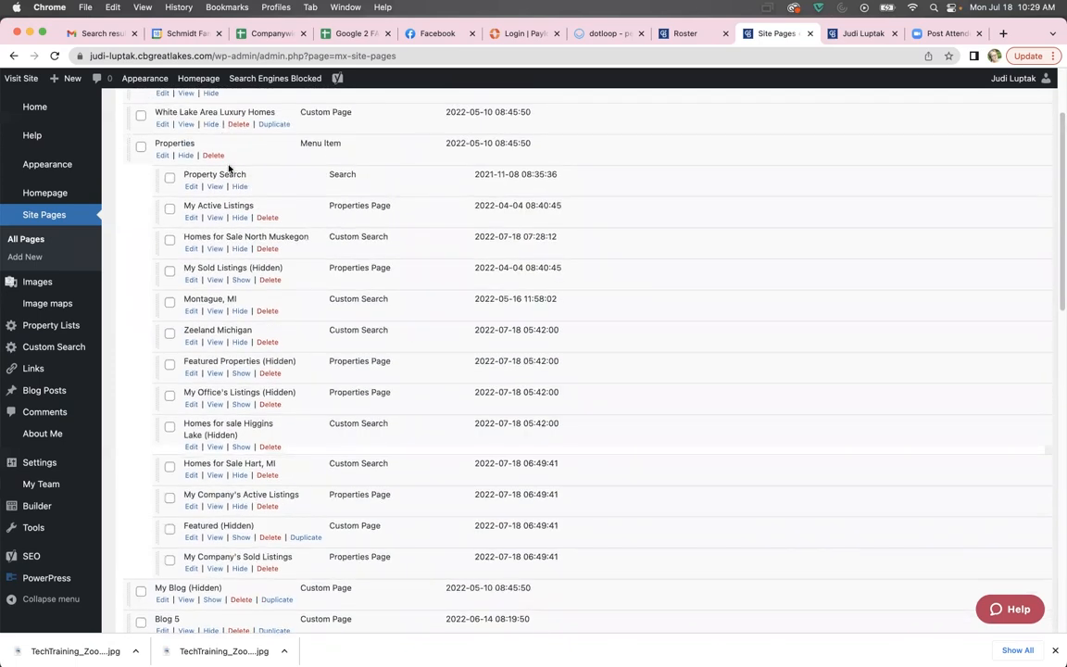
drag(330, 243, 326, 303)
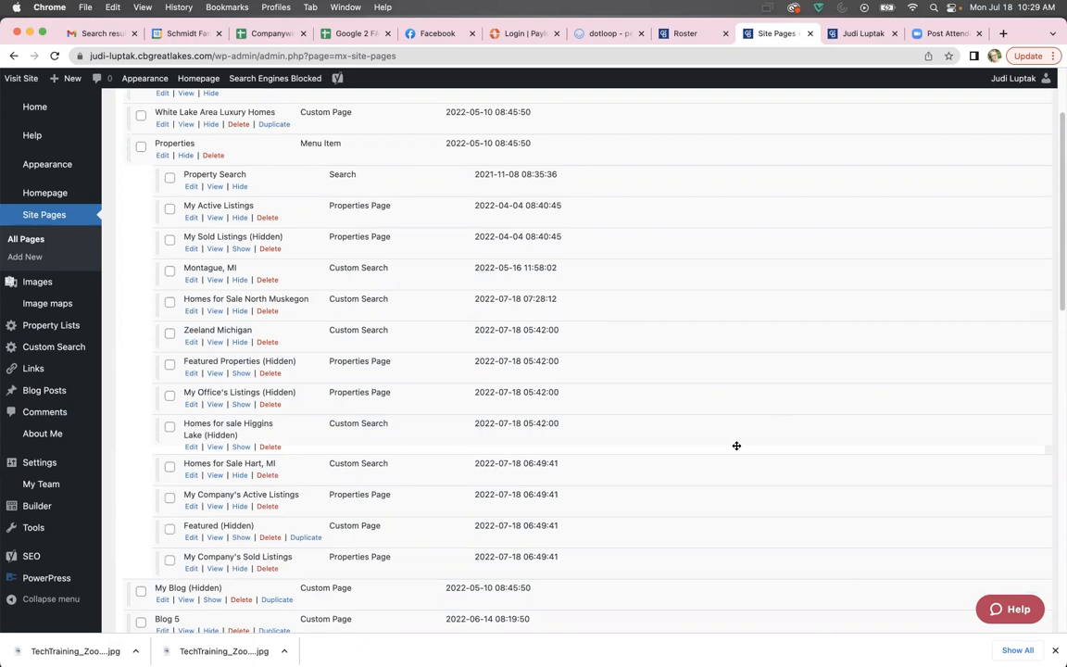
scroll(683, 505, down, 10)
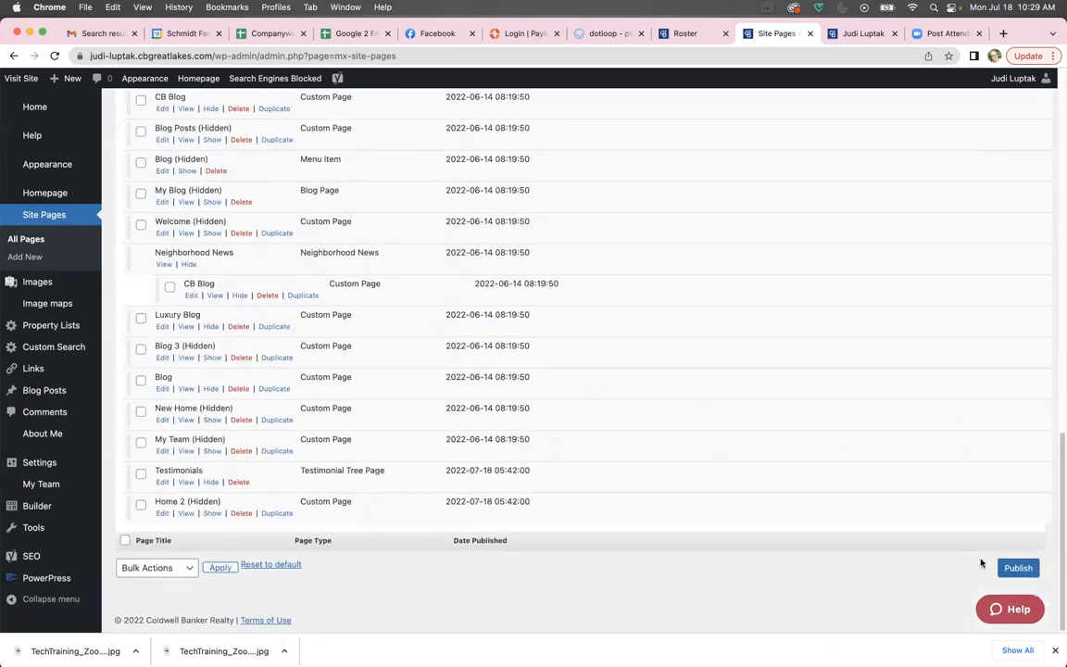
click(1018, 567)
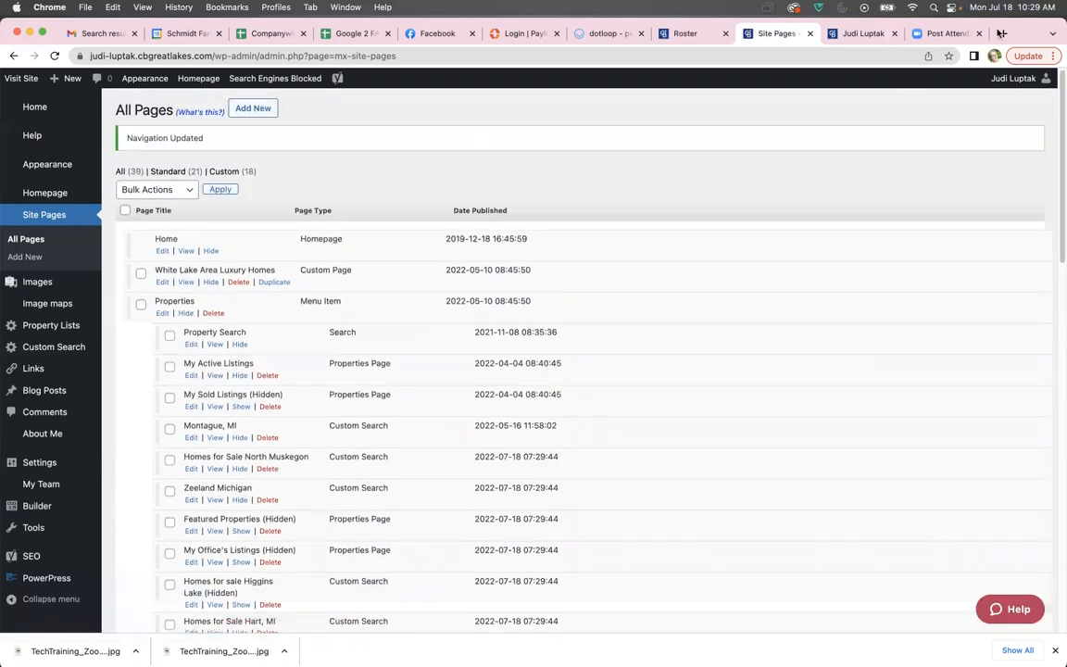
Step: Reload the live agent site, open Homes for Sale North Muskegon from the Properties navigation, and review its listings
click(874, 35)
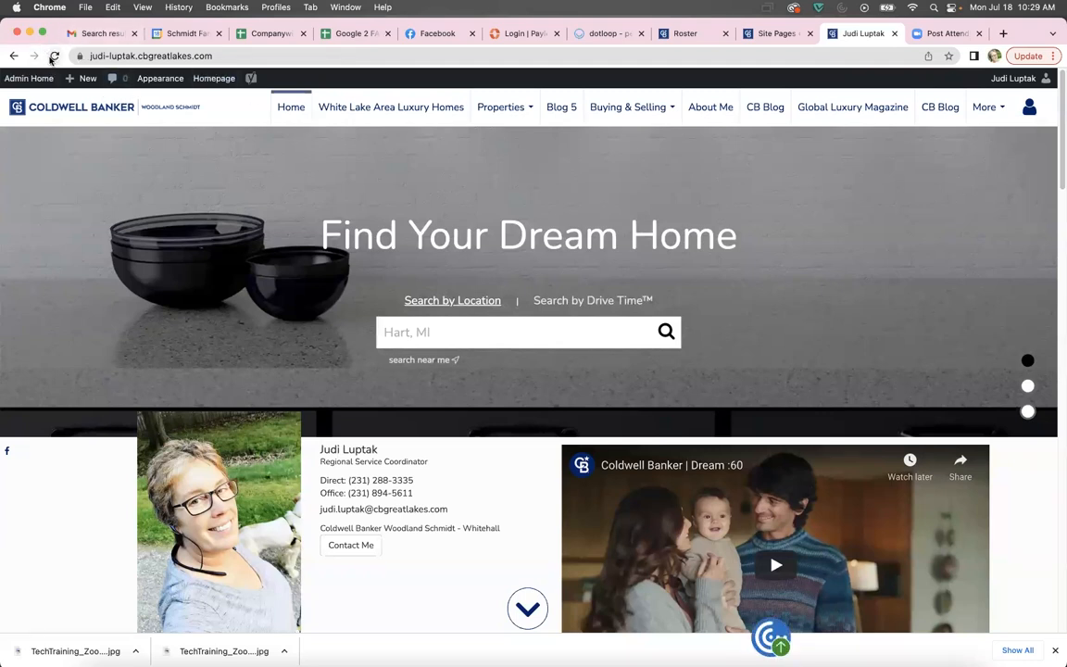
click(54, 57)
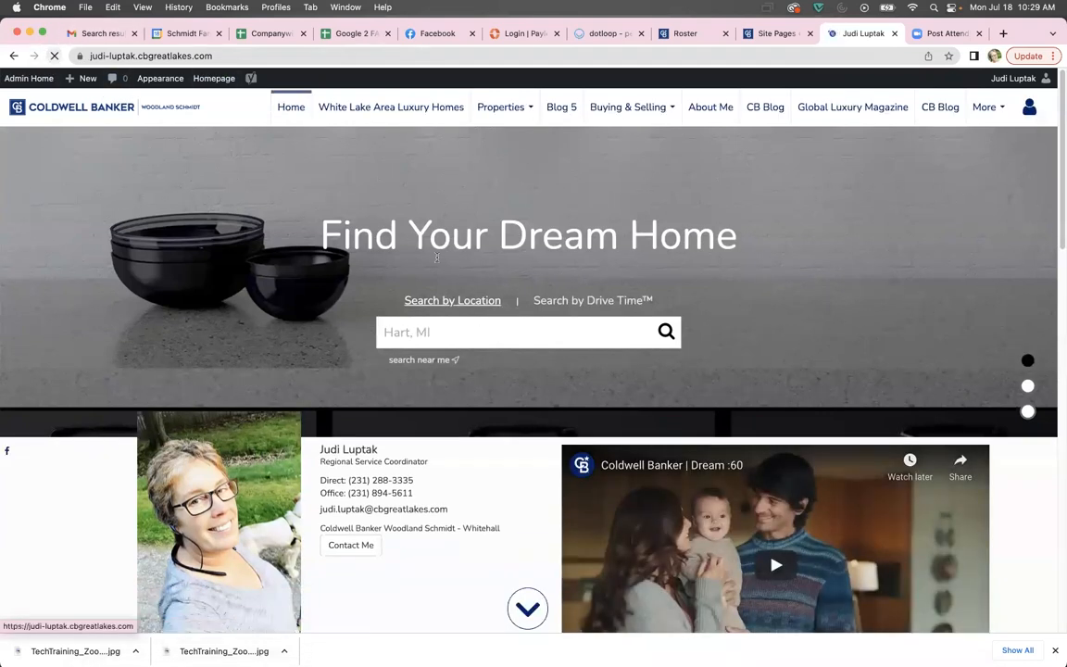
click(529, 112)
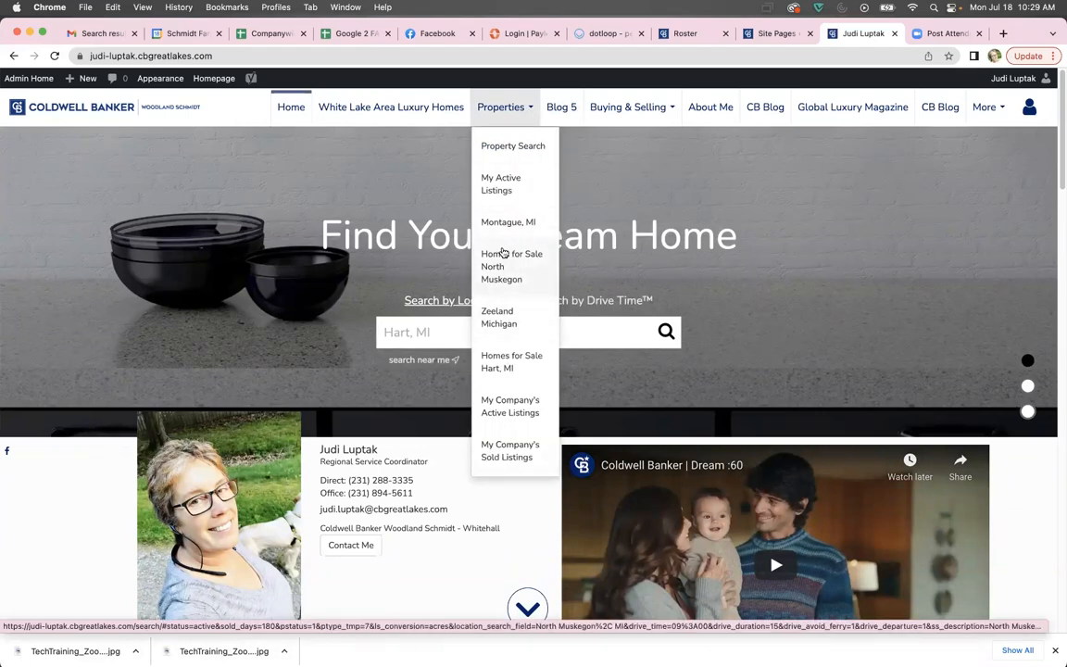
click(508, 256)
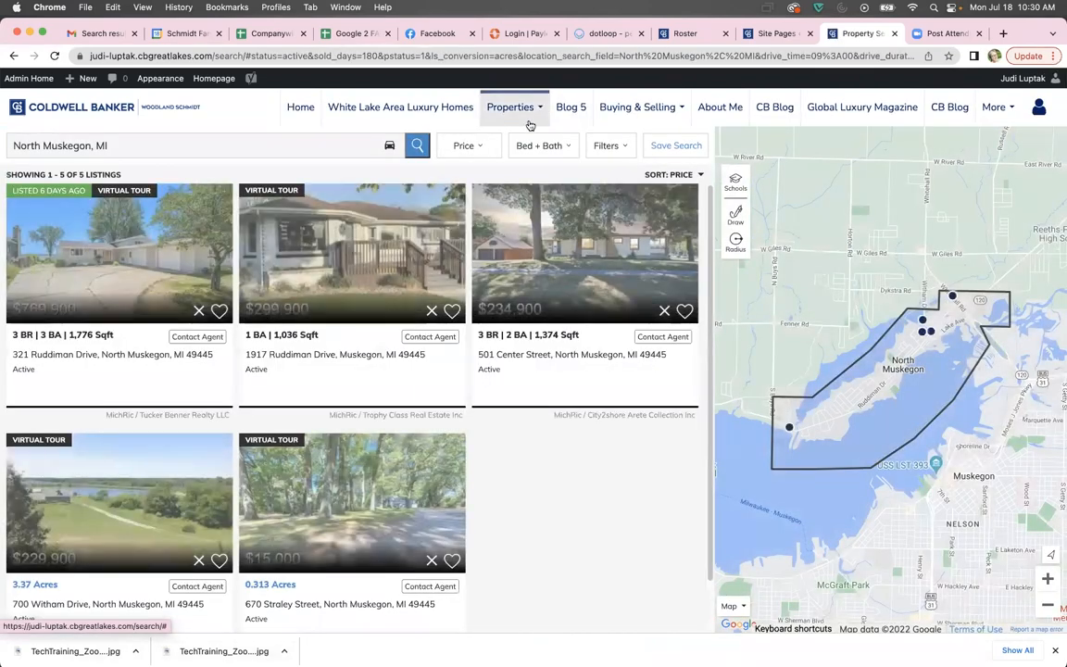
click(527, 124)
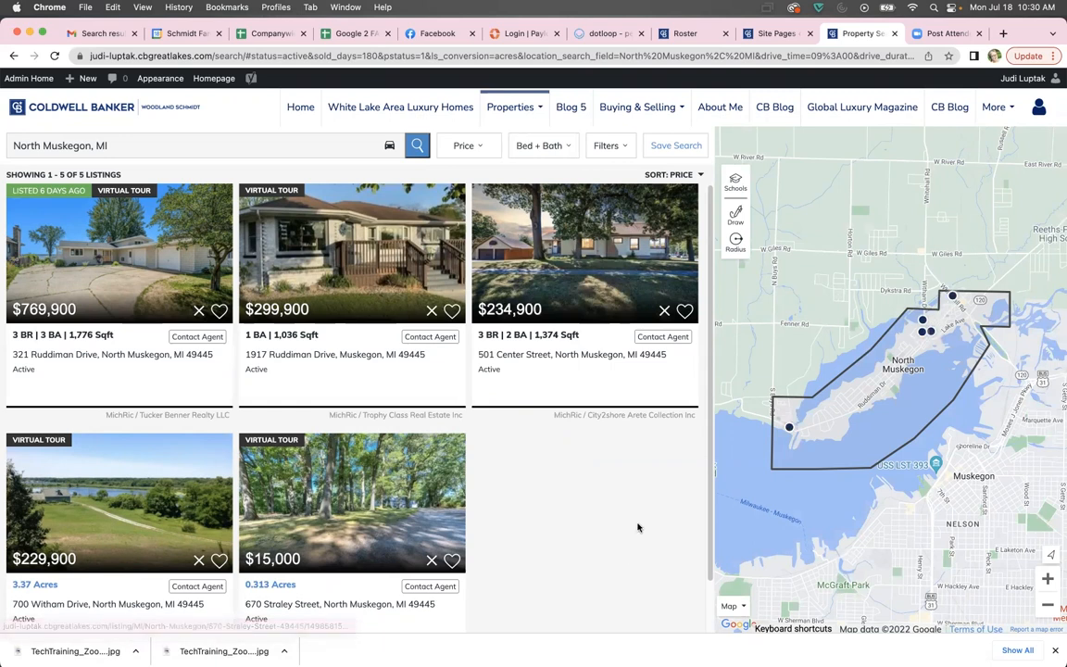
scroll(648, 544, down, 1)
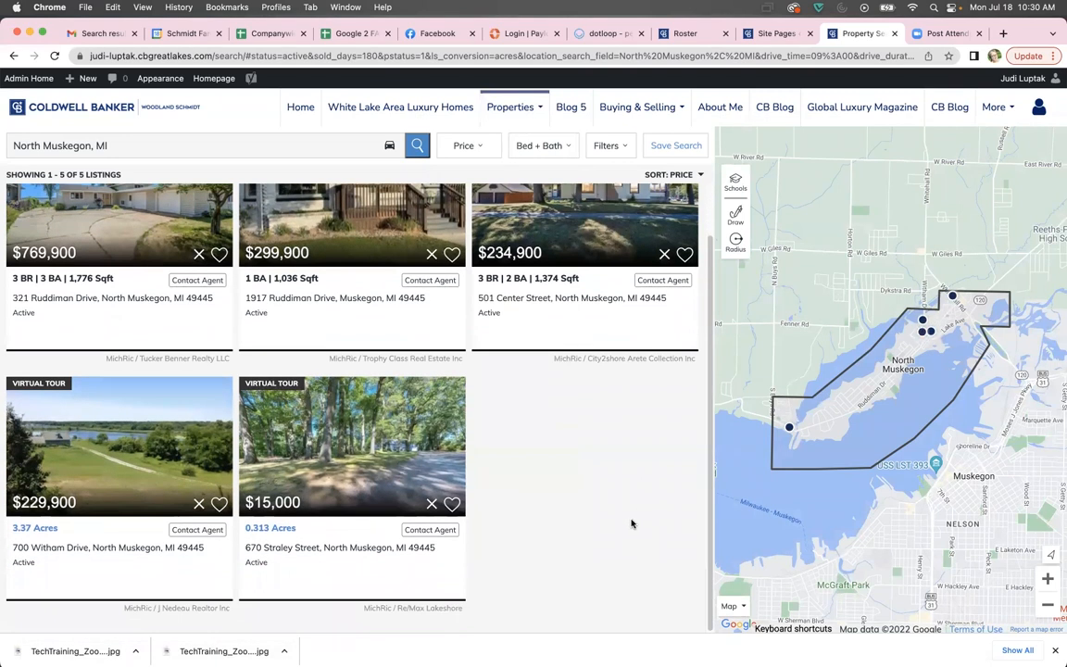
scroll(632, 524, up, 1)
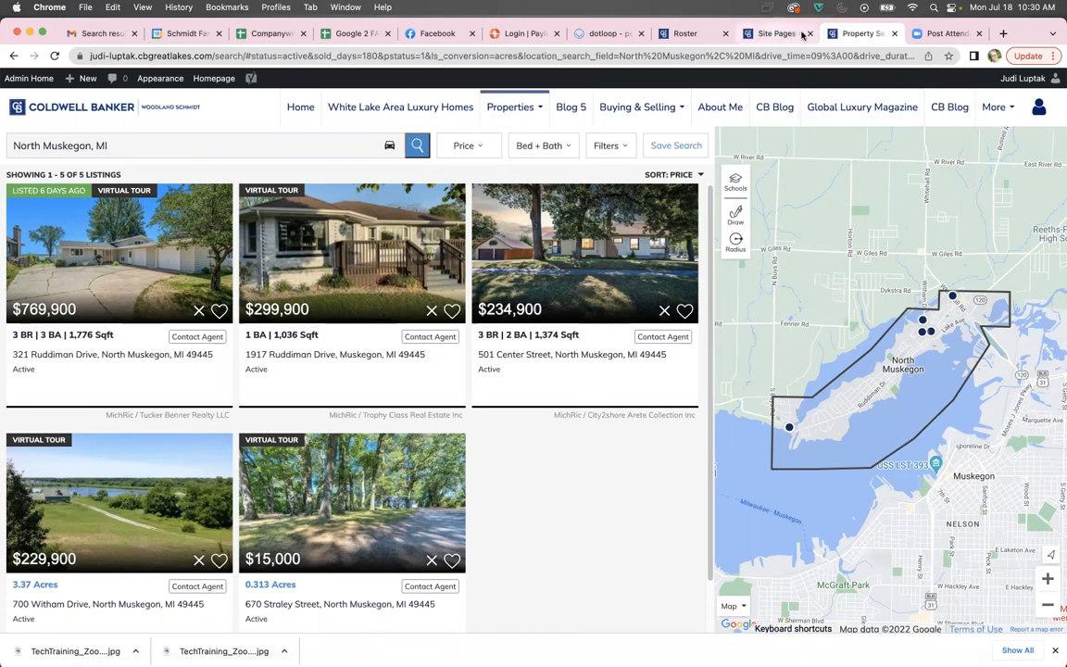
Step: Open the company website cbgreatlakes.com in a new browser tab
click(1002, 35)
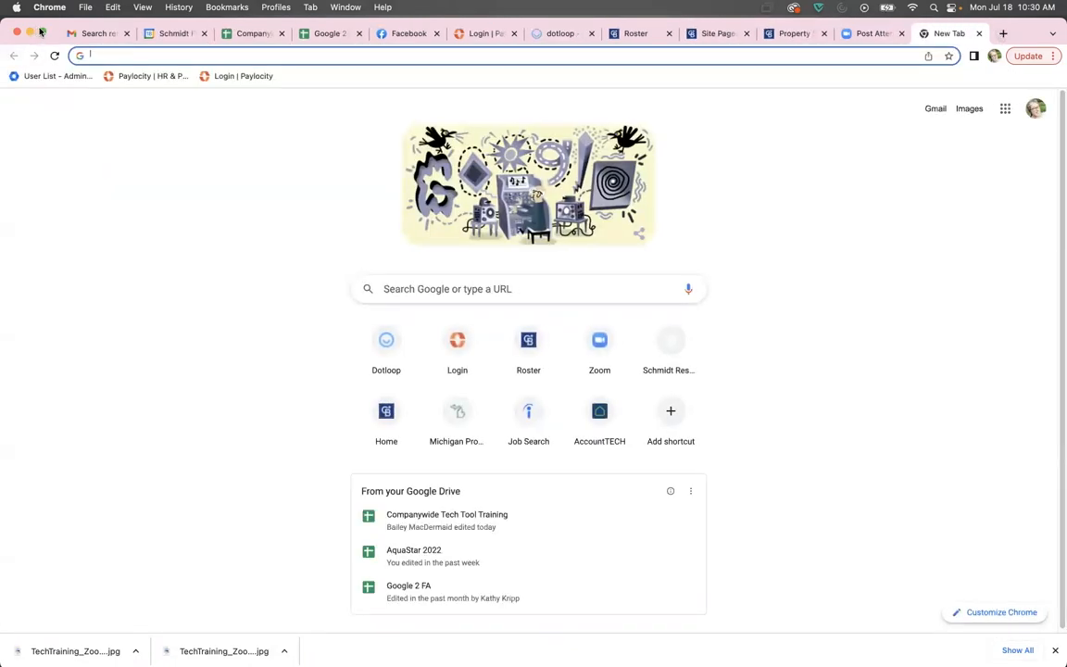
click(136, 55)
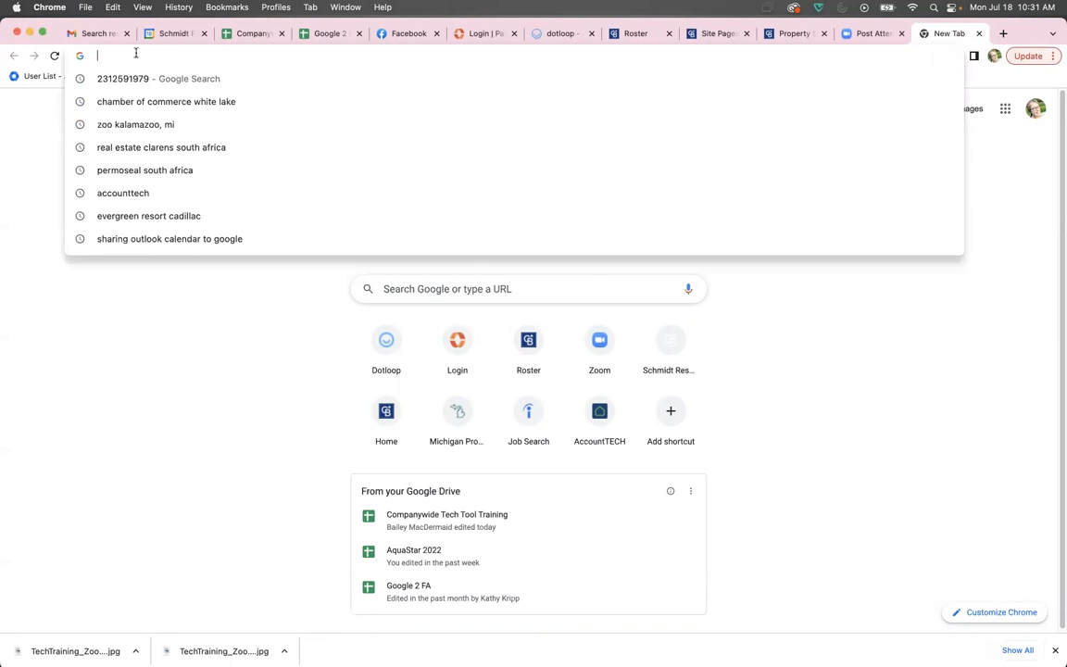
text(cbgreatl)
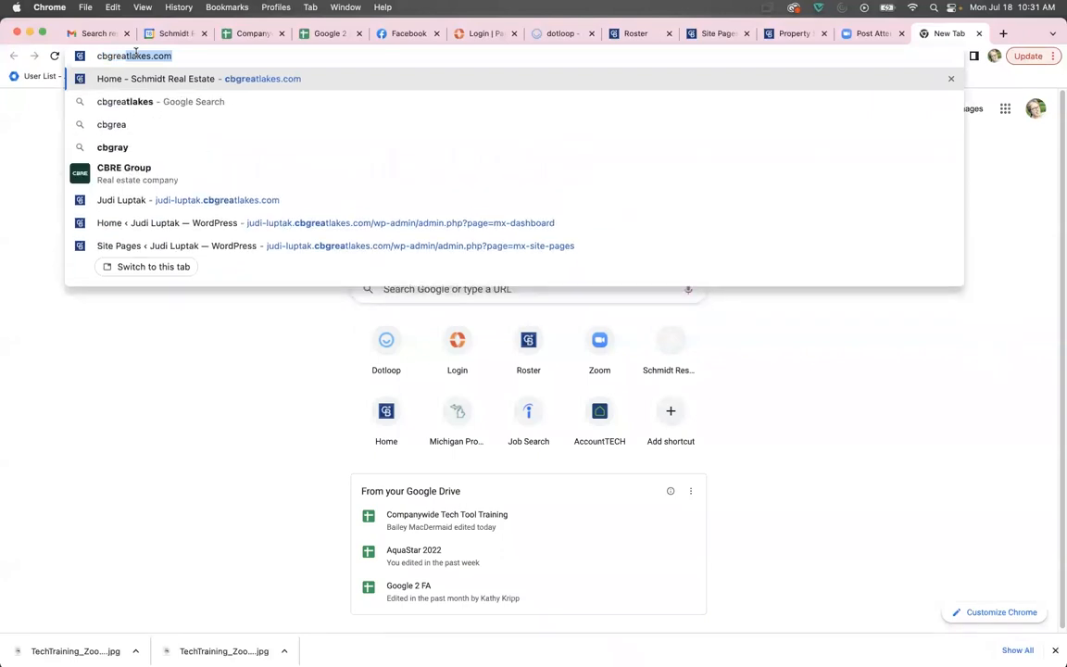
text(akes)
key(Return)
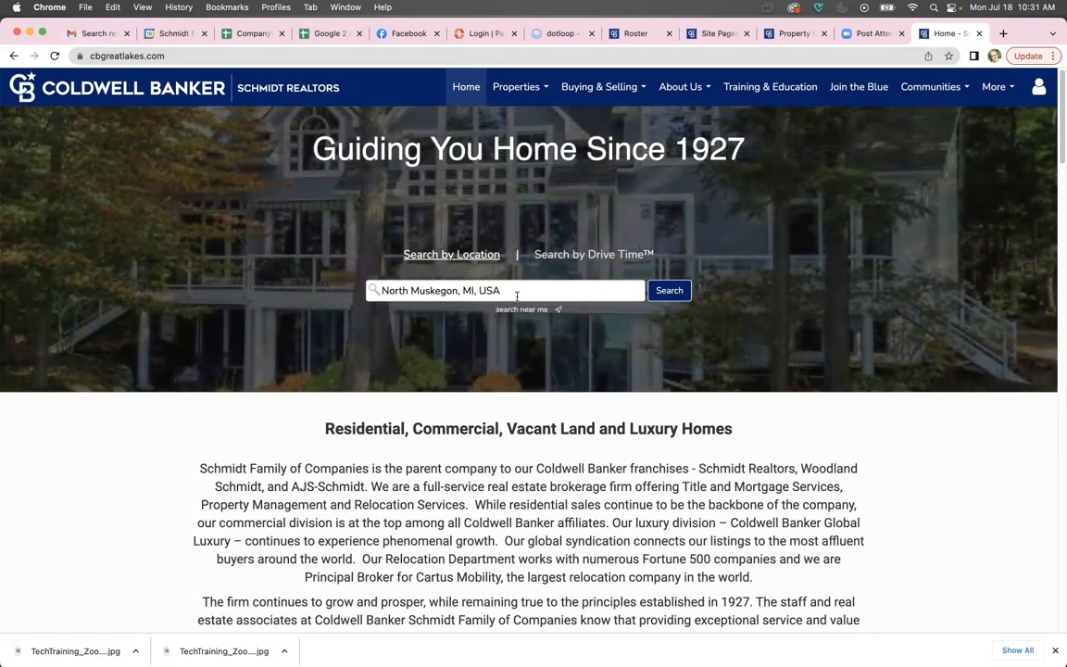
Step: Search by location for Big Rapids, MI, USA and look through the resulting listings
click(561, 294)
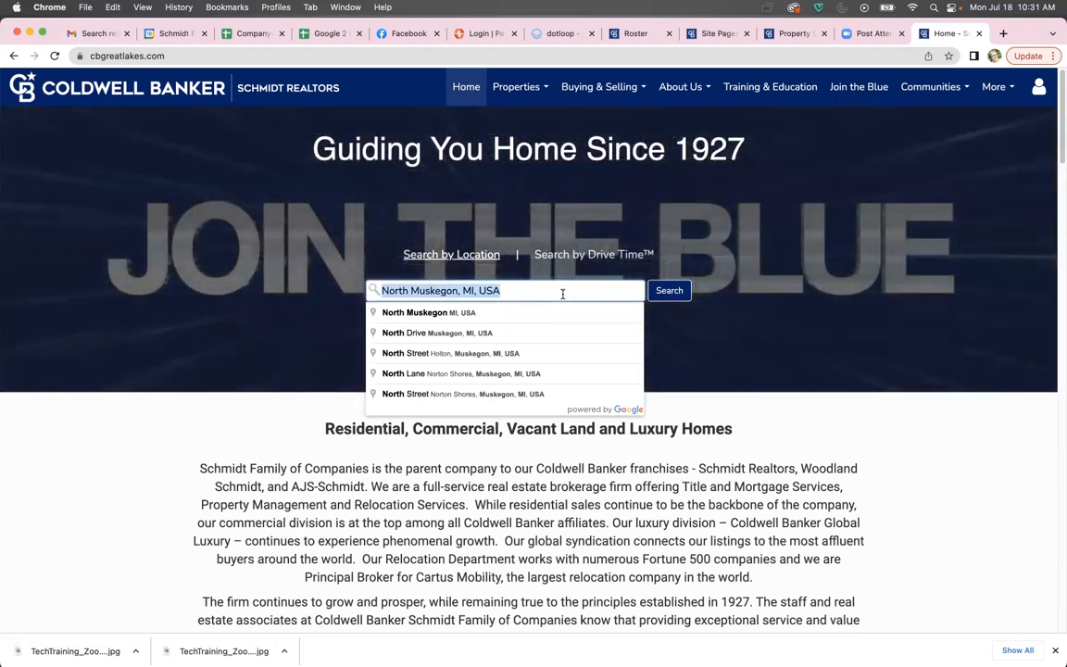
text(Bi)
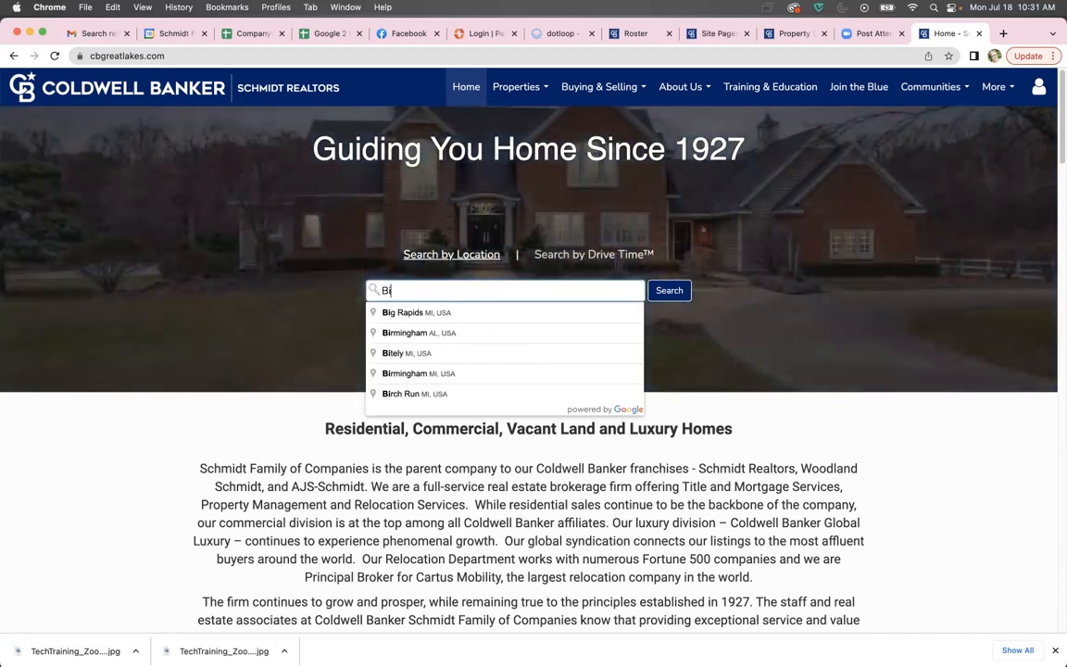
click(447, 315)
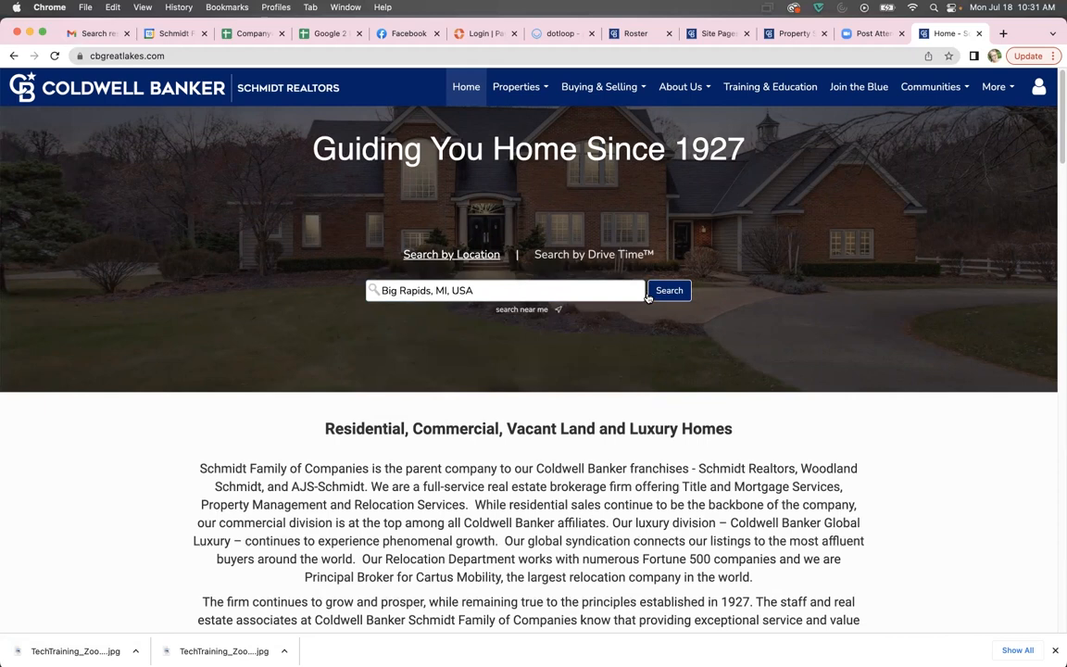
click(674, 292)
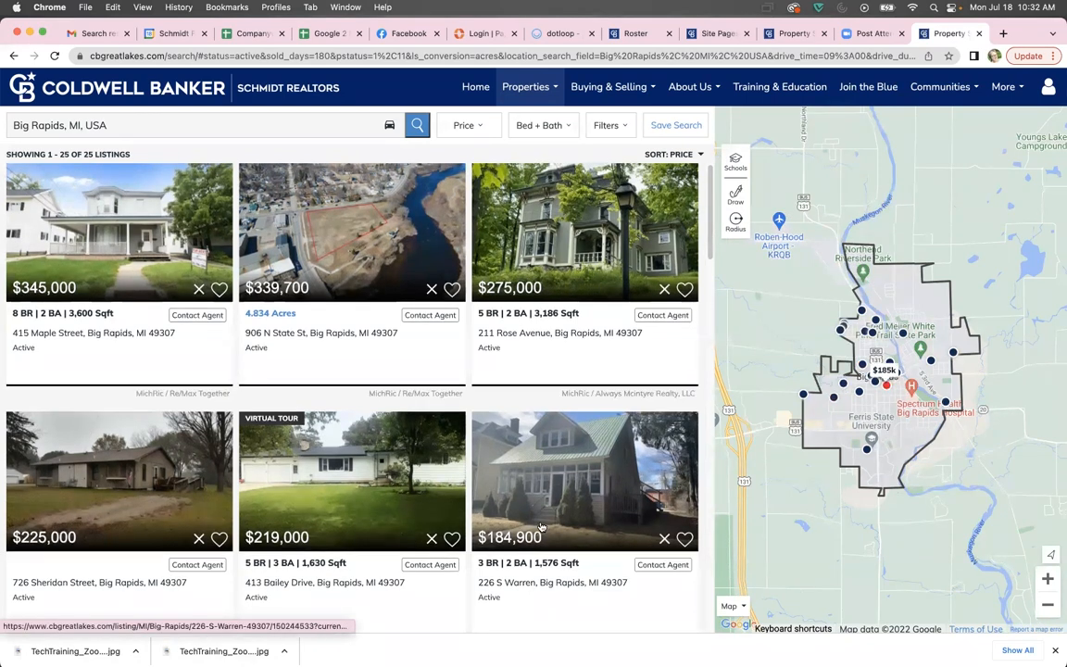
scroll(542, 526, down, 5)
scroll(541, 526, down, 5)
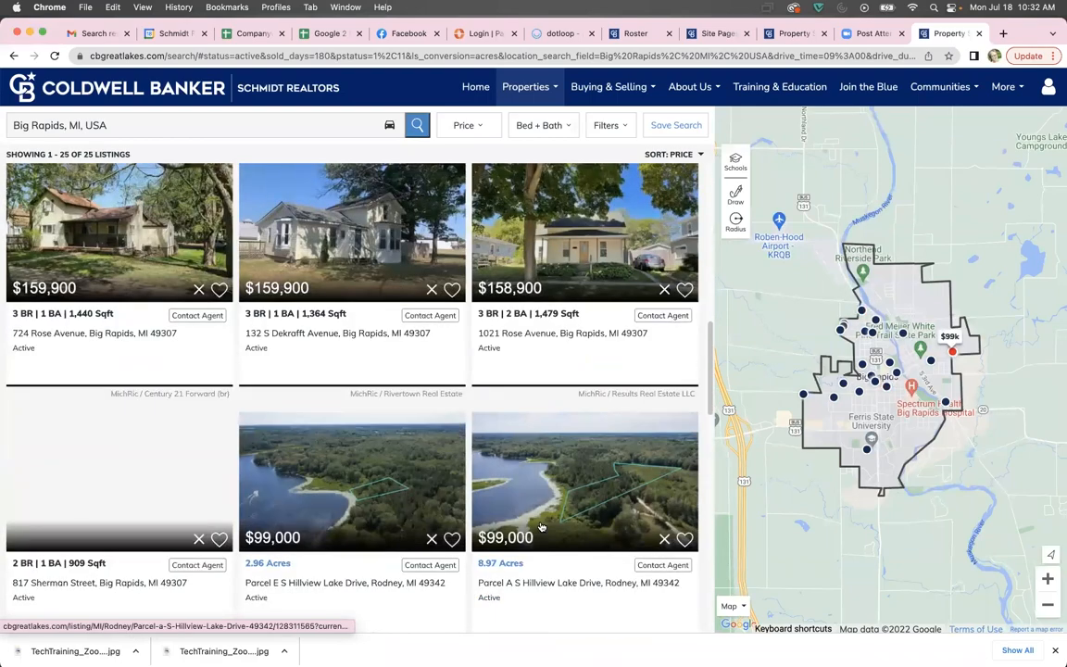
scroll(545, 526, up, 1)
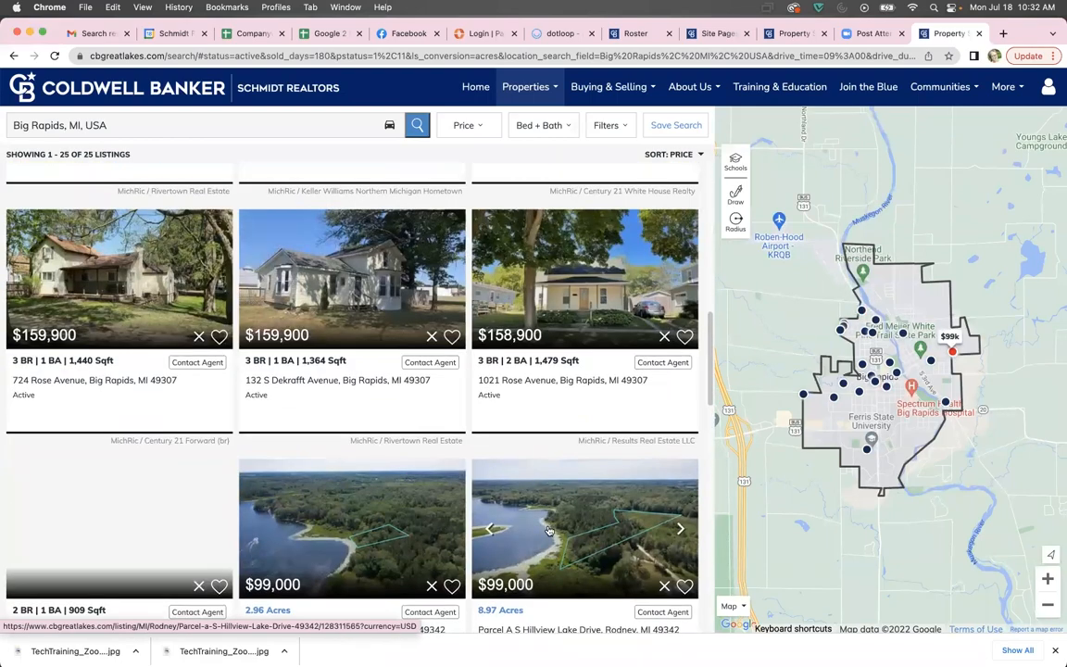
scroll(548, 530, up, 9)
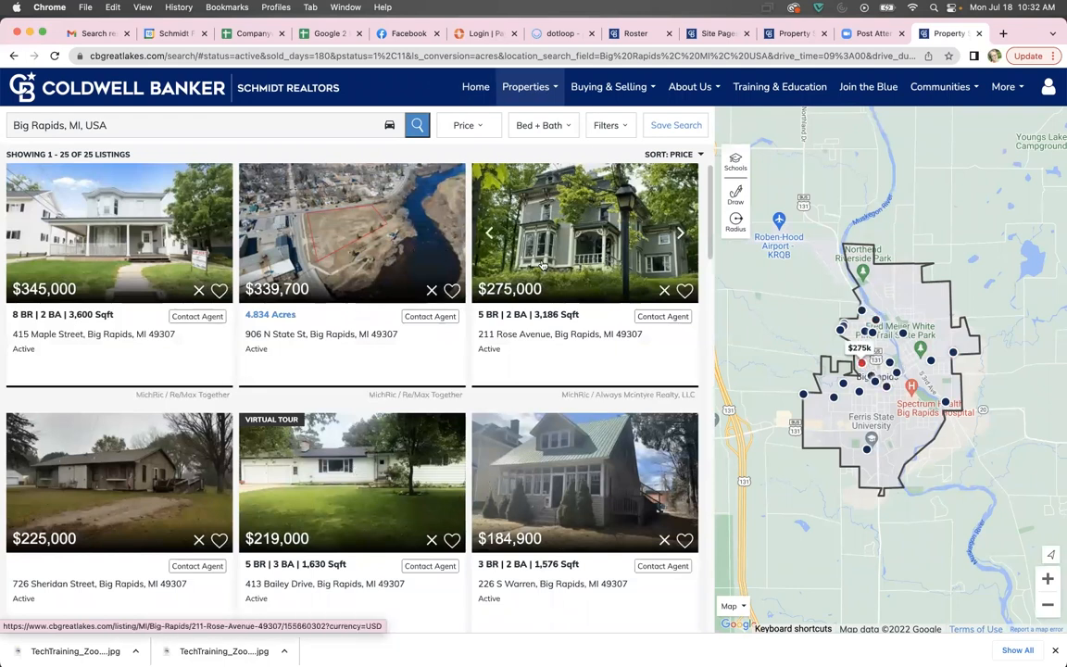
Step: Filter the Big Rapids results to exclude the Manufactured, Land, Farm & Ranch and Multi-Family property types
click(625, 127)
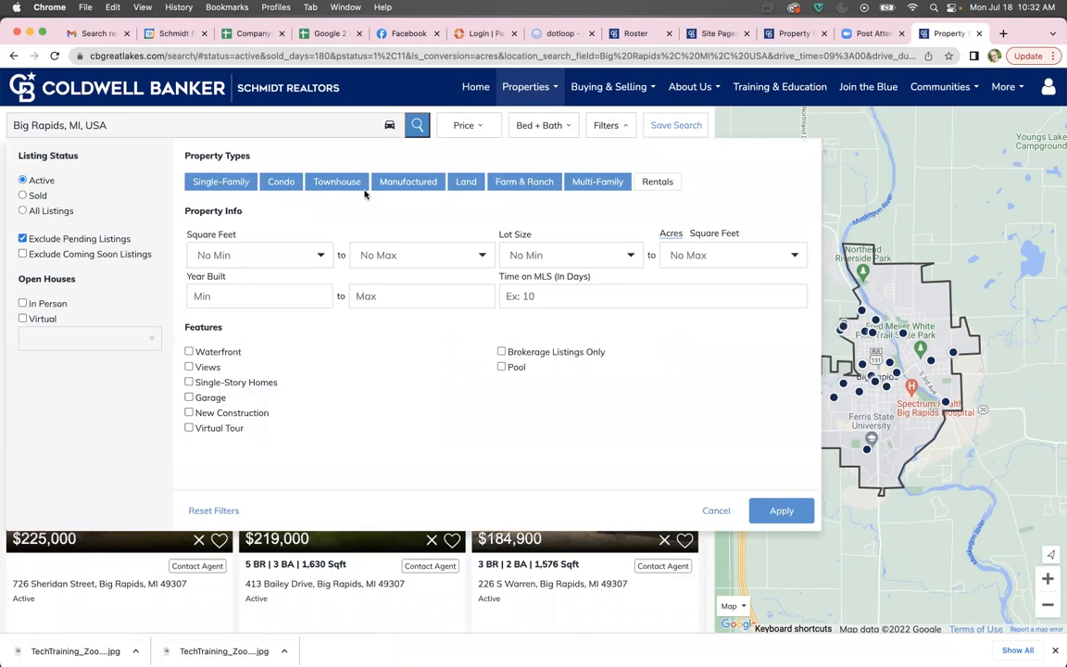
click(394, 183)
click(467, 182)
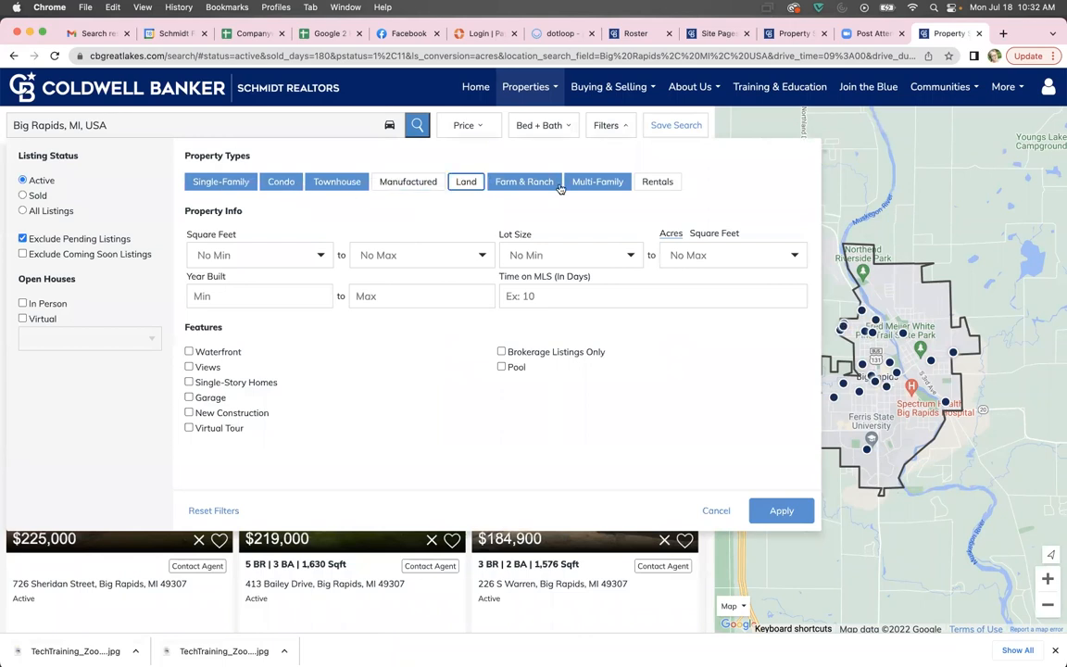
click(554, 184)
click(602, 186)
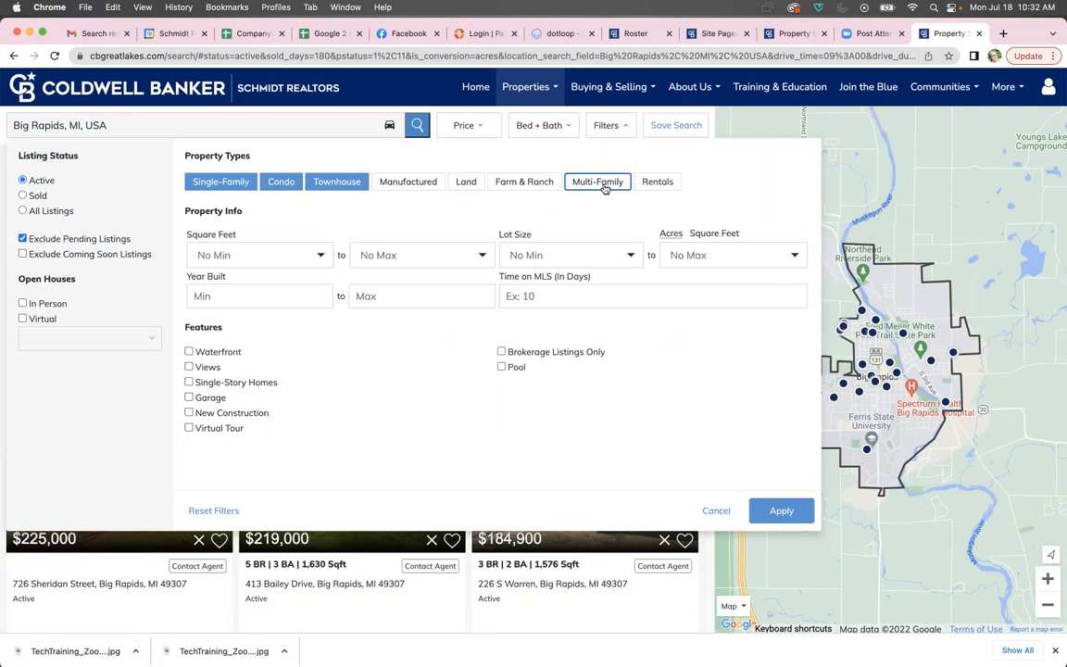
click(783, 515)
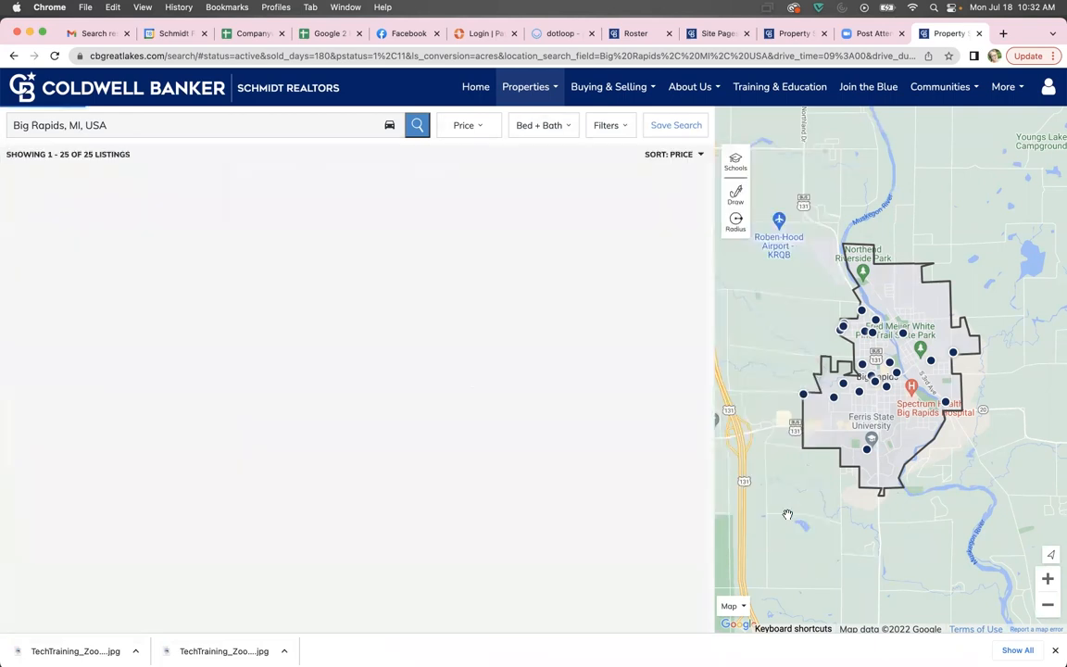
Step: Look through the filtered Big Rapids listings and copy the full URL of the search results page
scroll(326, 509, down, 6)
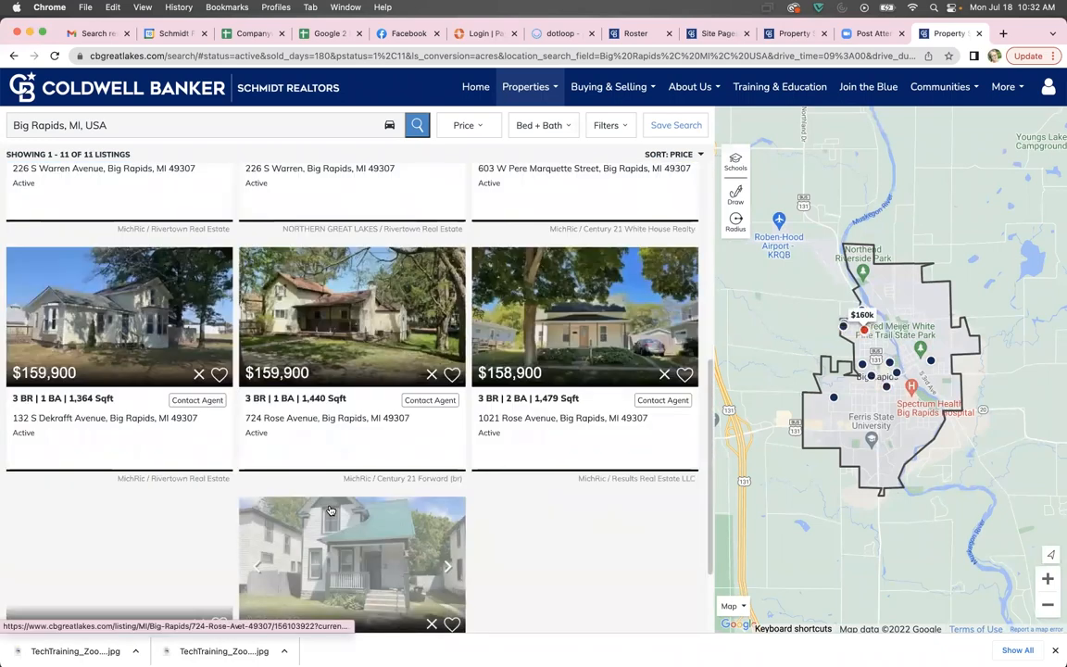
scroll(329, 509, up, 6)
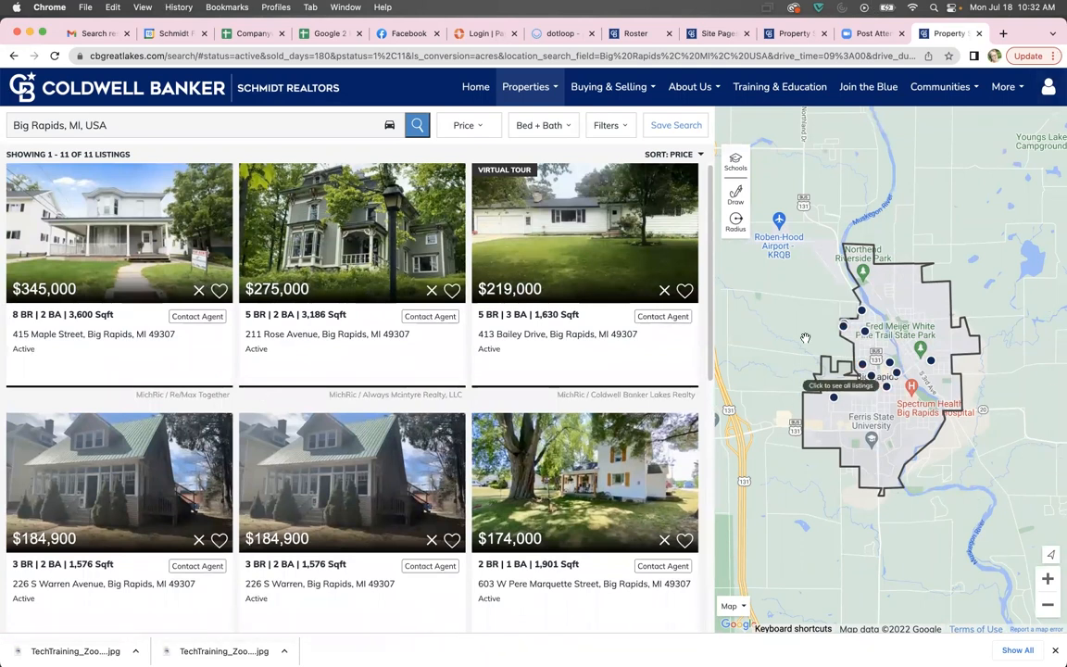
click(221, 56)
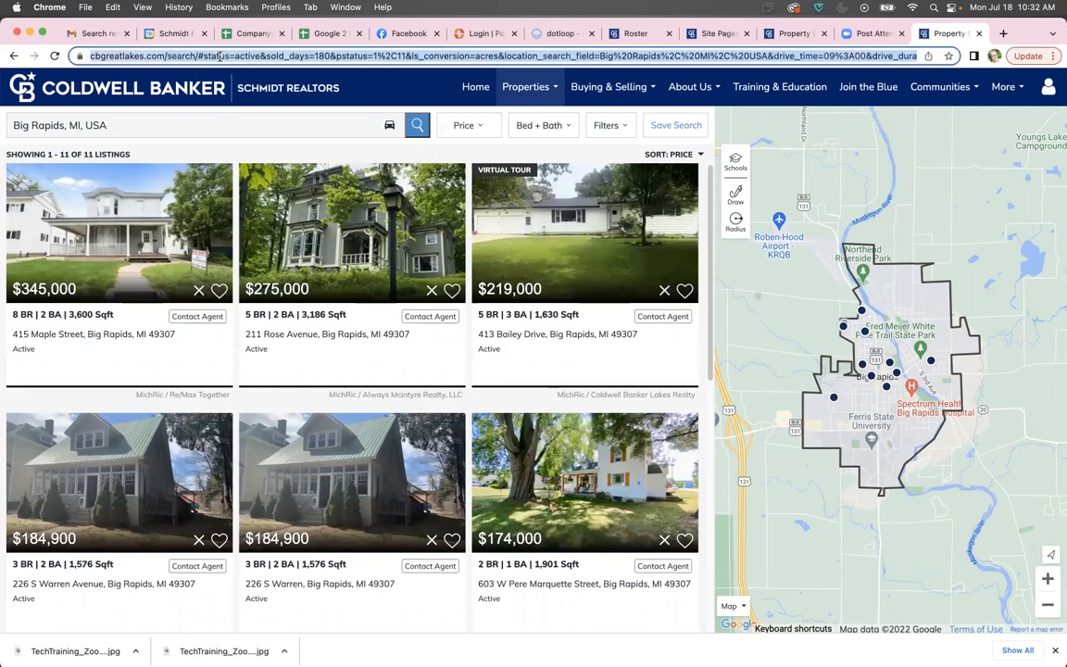
right_click(220, 58)
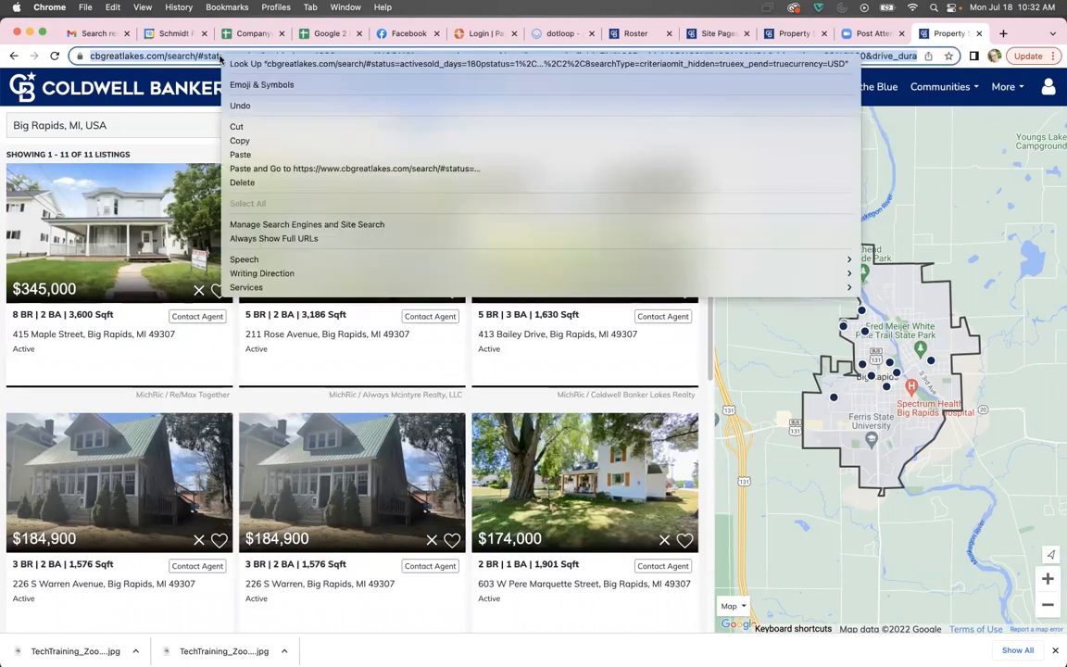
click(263, 144)
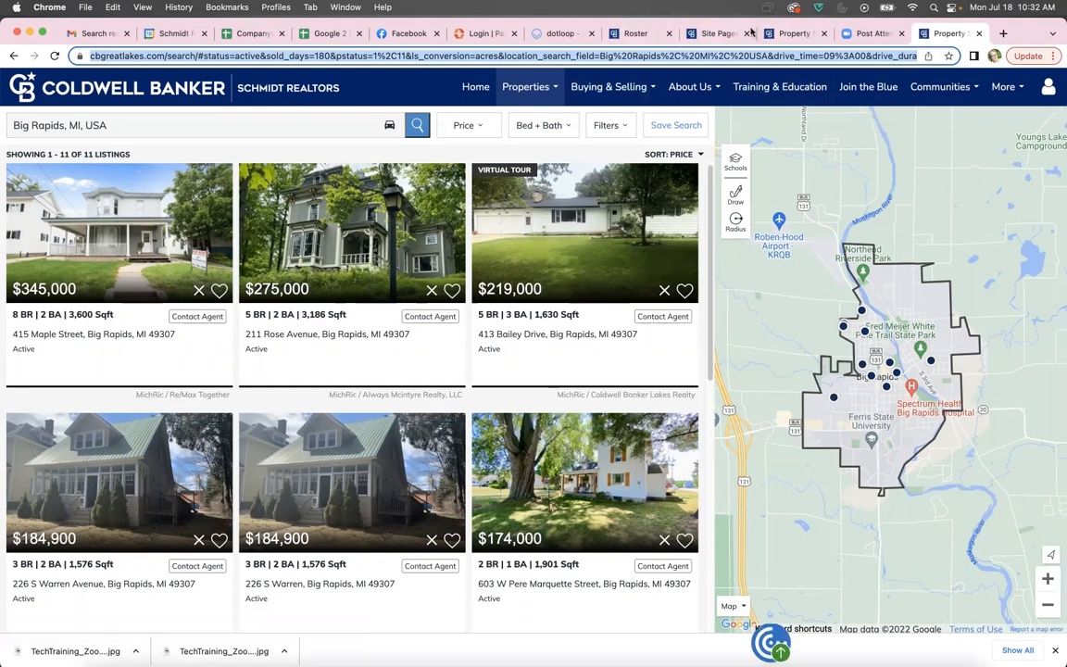
Step: Return to the agent site admin and start a new custom property search titled "Big Rapids"
click(720, 35)
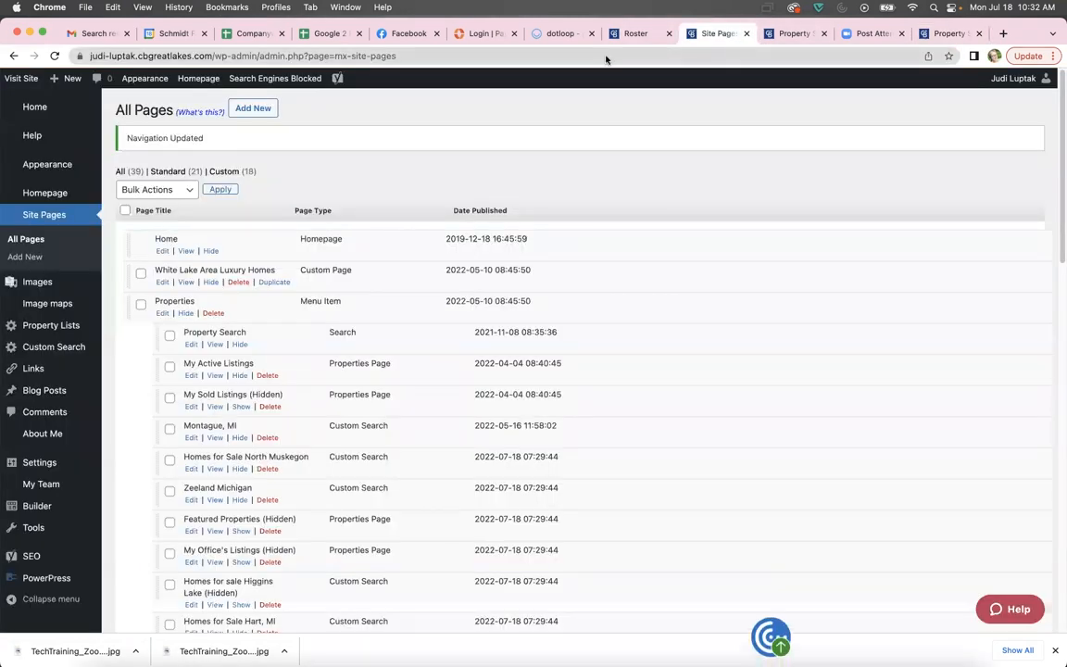
click(34, 107)
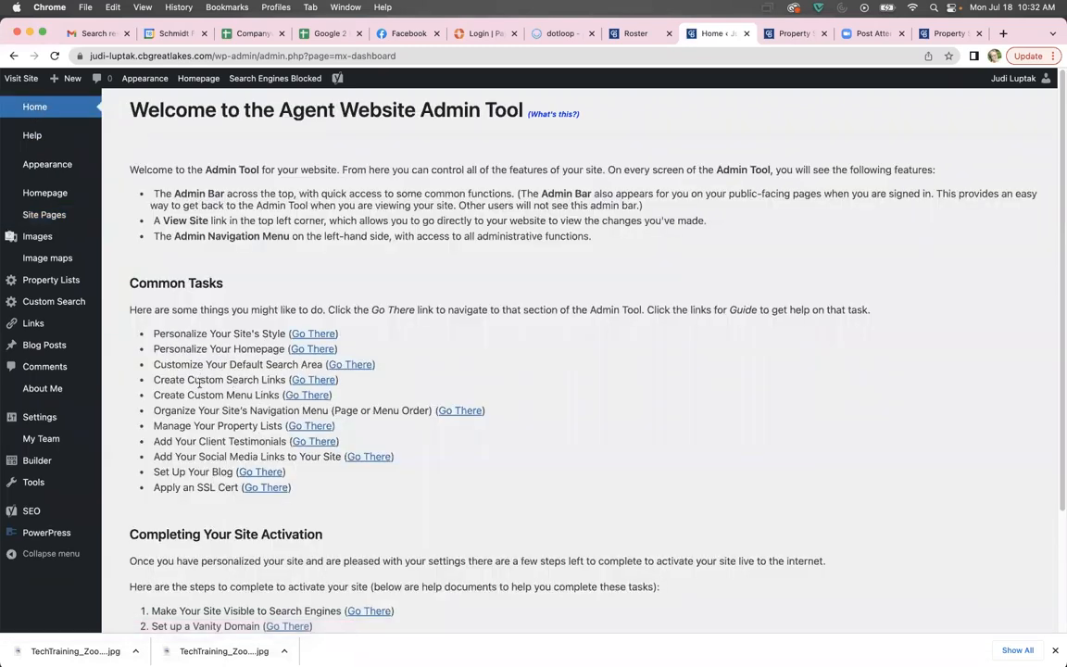
click(312, 381)
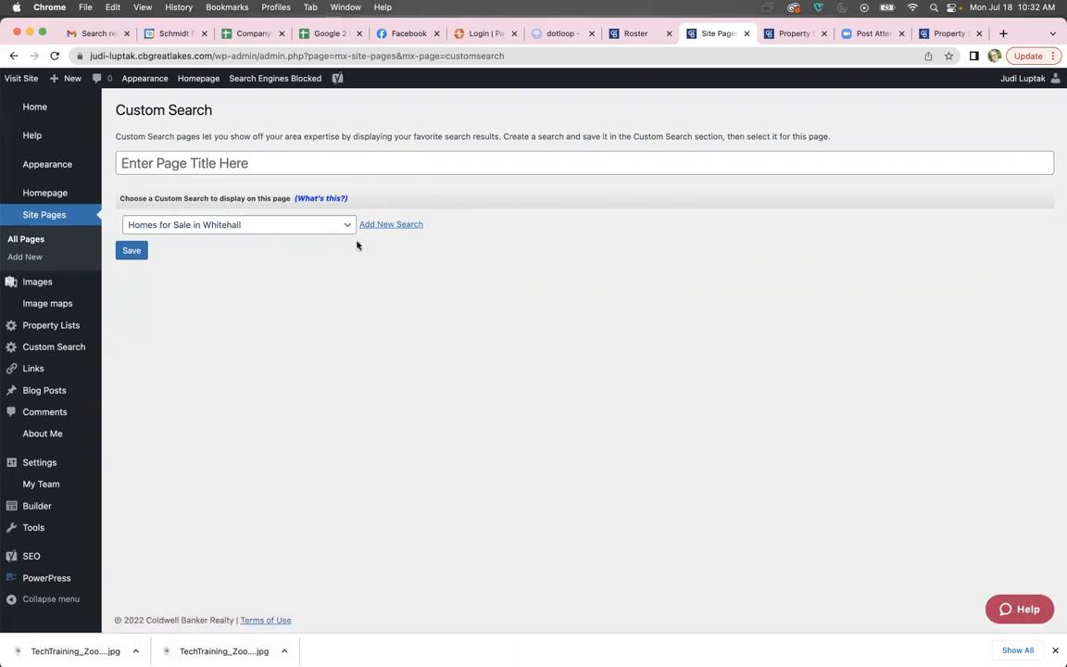
click(392, 228)
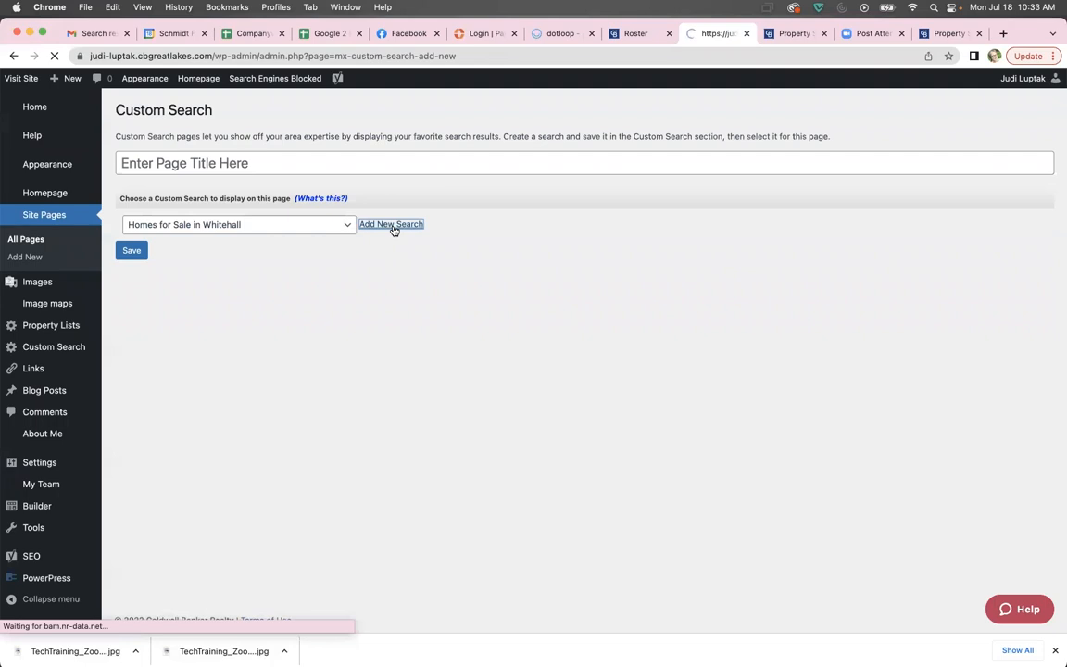
click(180, 152)
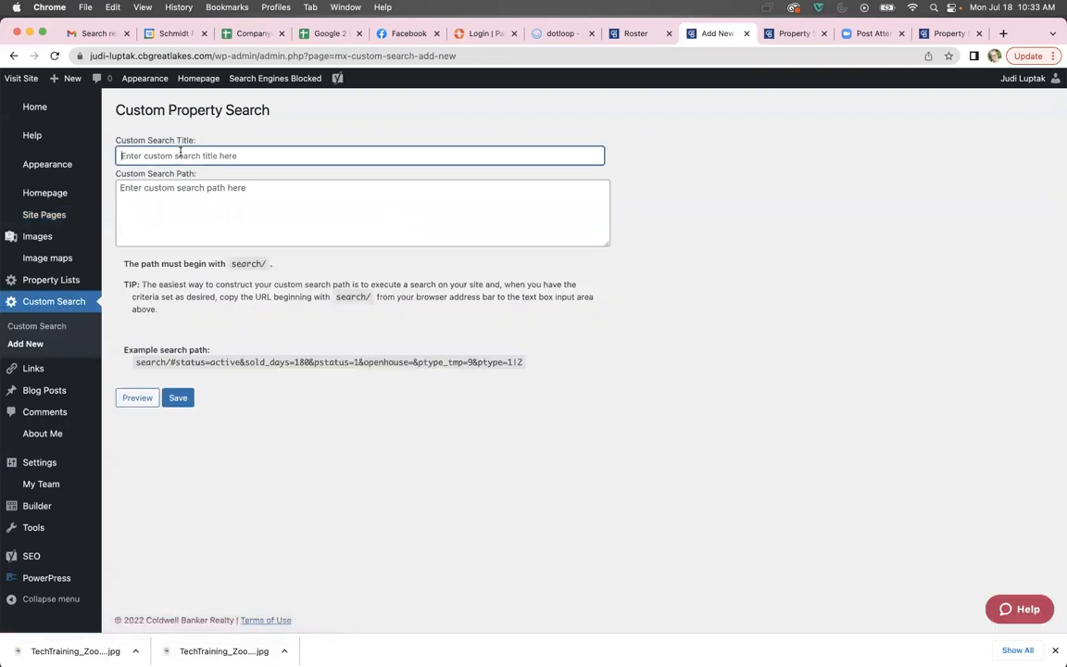
text(Bl)
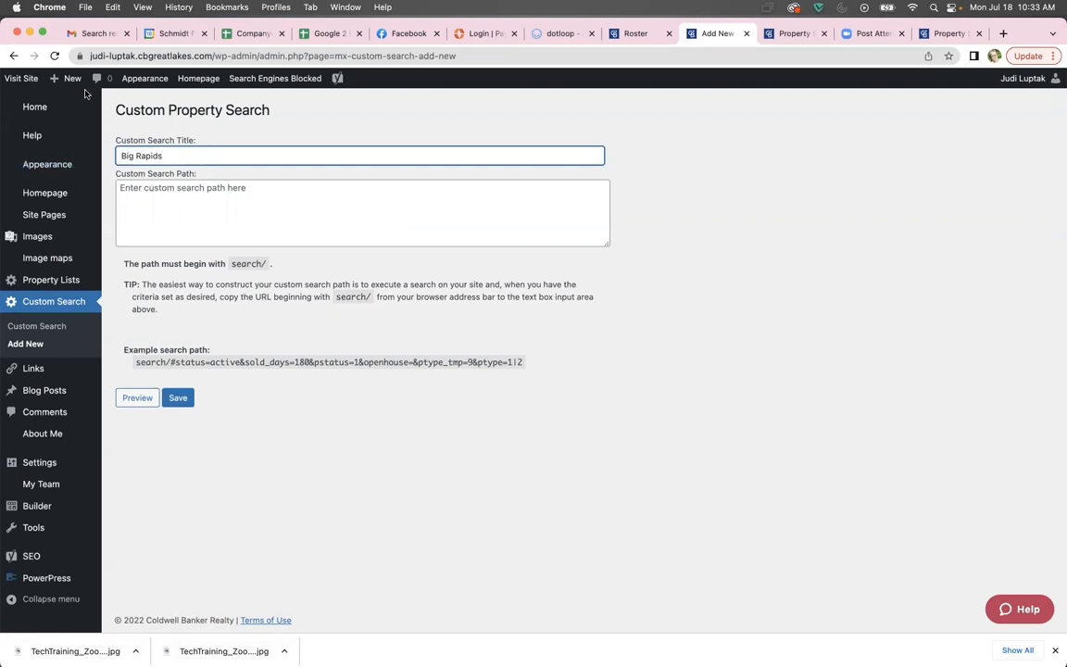
click(141, 190)
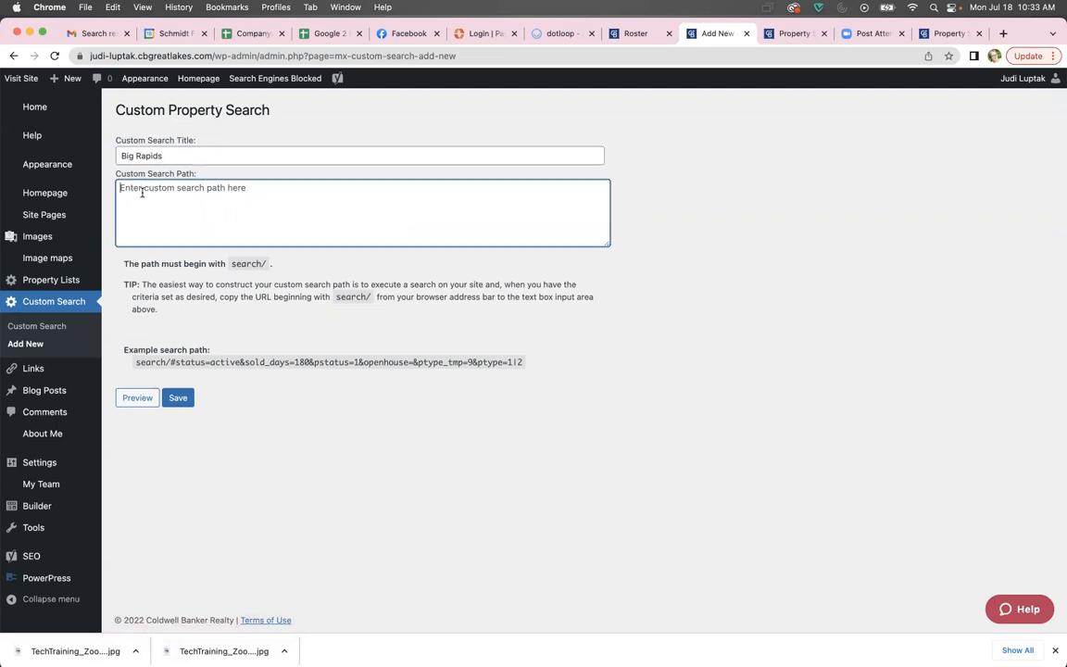
right_click(135, 189)
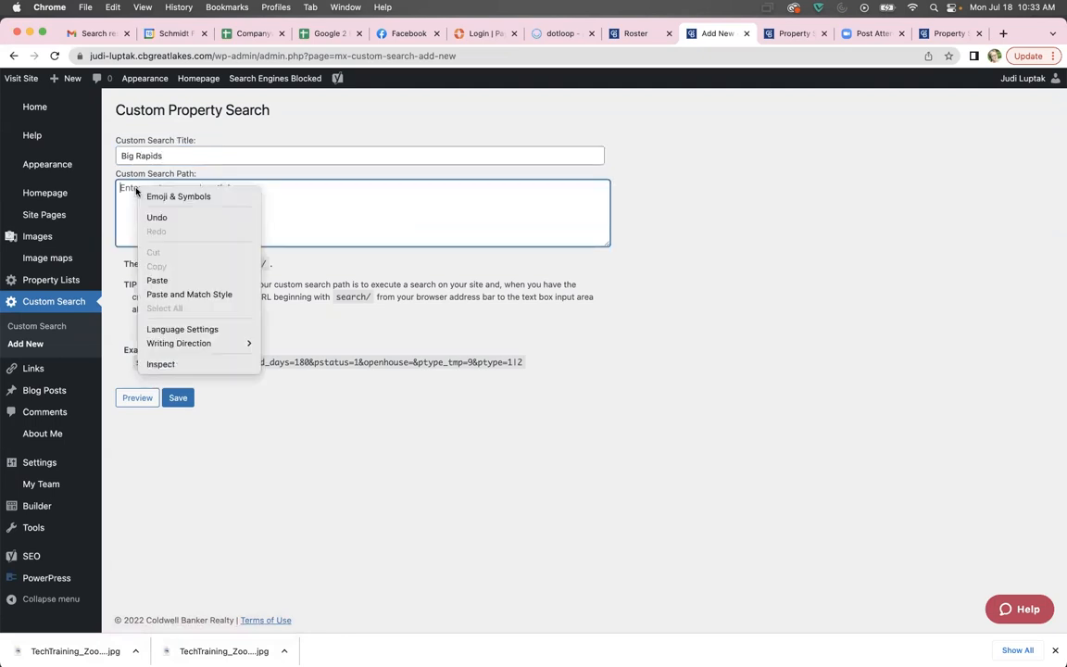
click(163, 280)
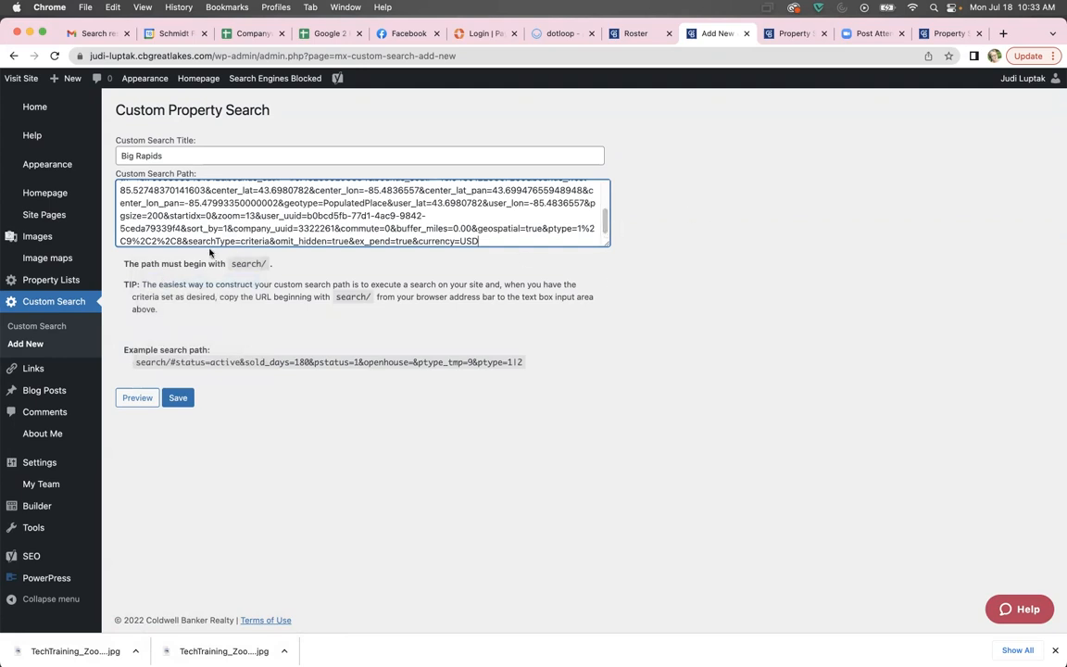
drag(123, 266, 229, 276)
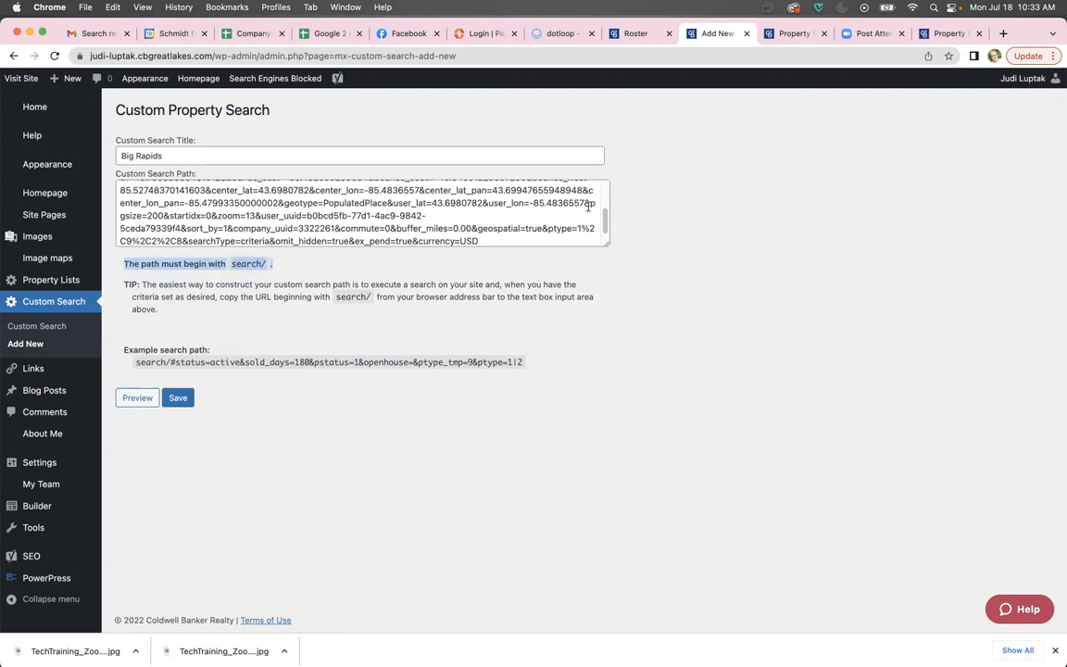
drag(605, 224, 604, 199)
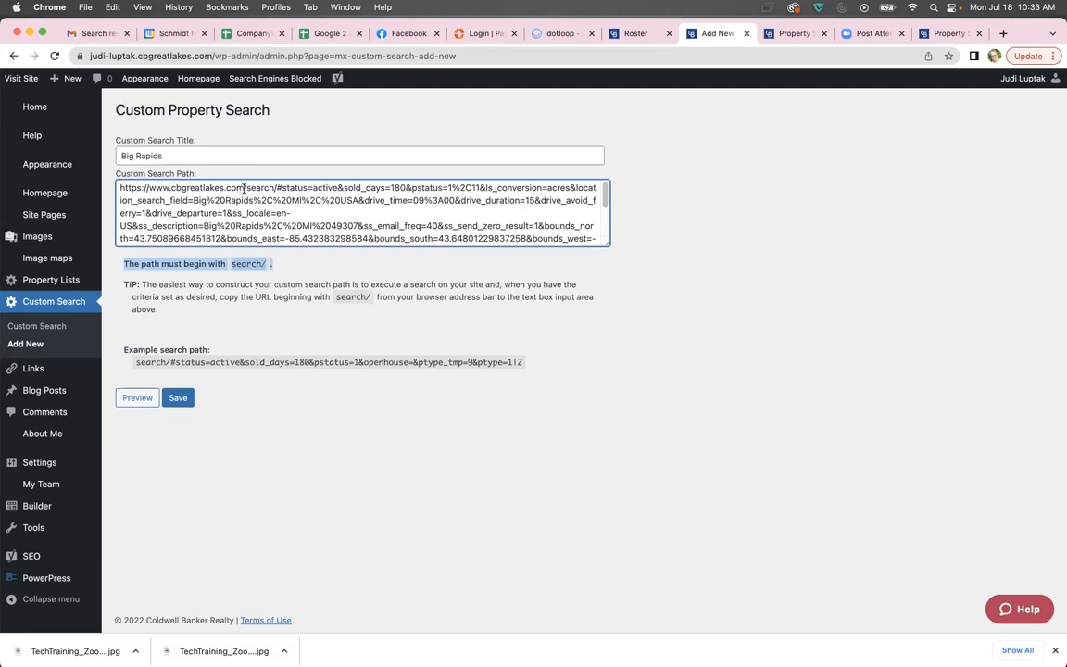
drag(245, 188, 119, 188)
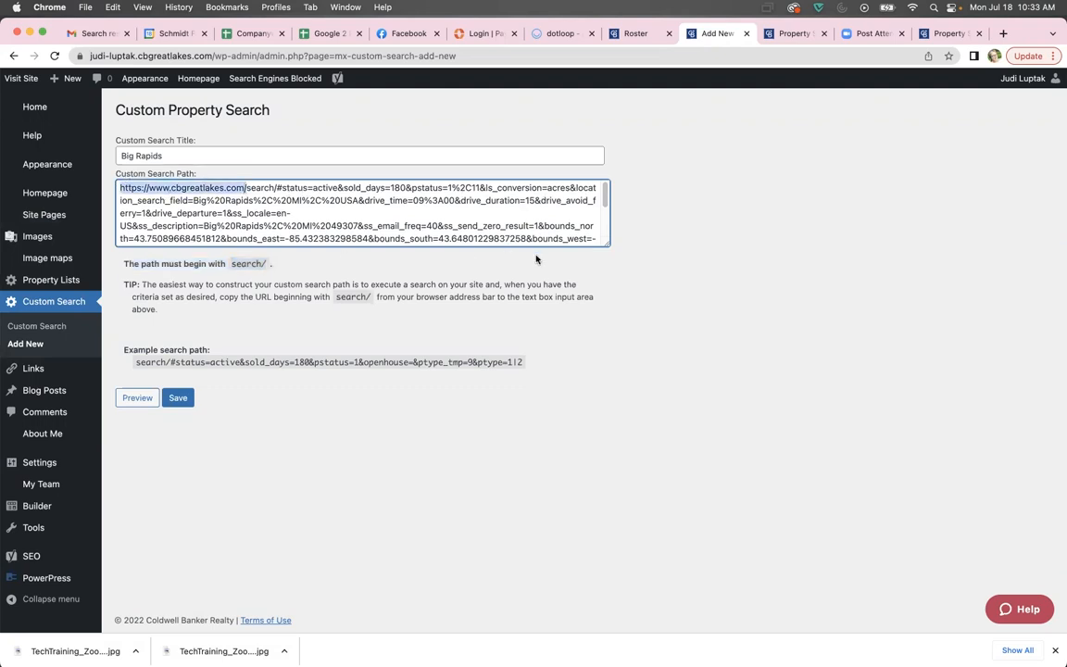
key(BackSpace)
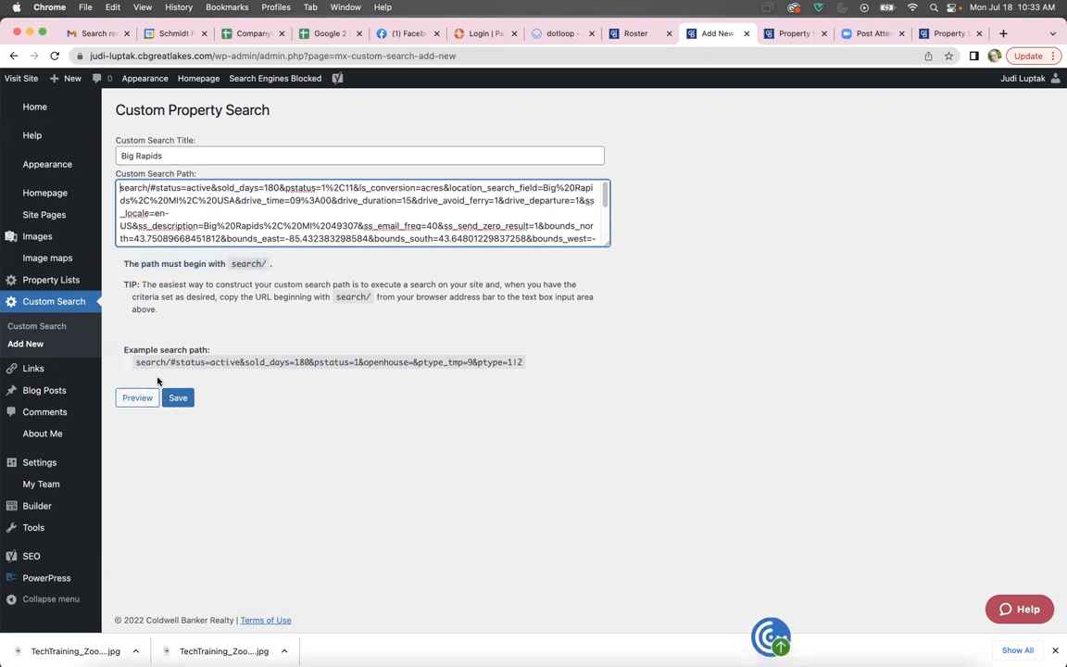
click(179, 399)
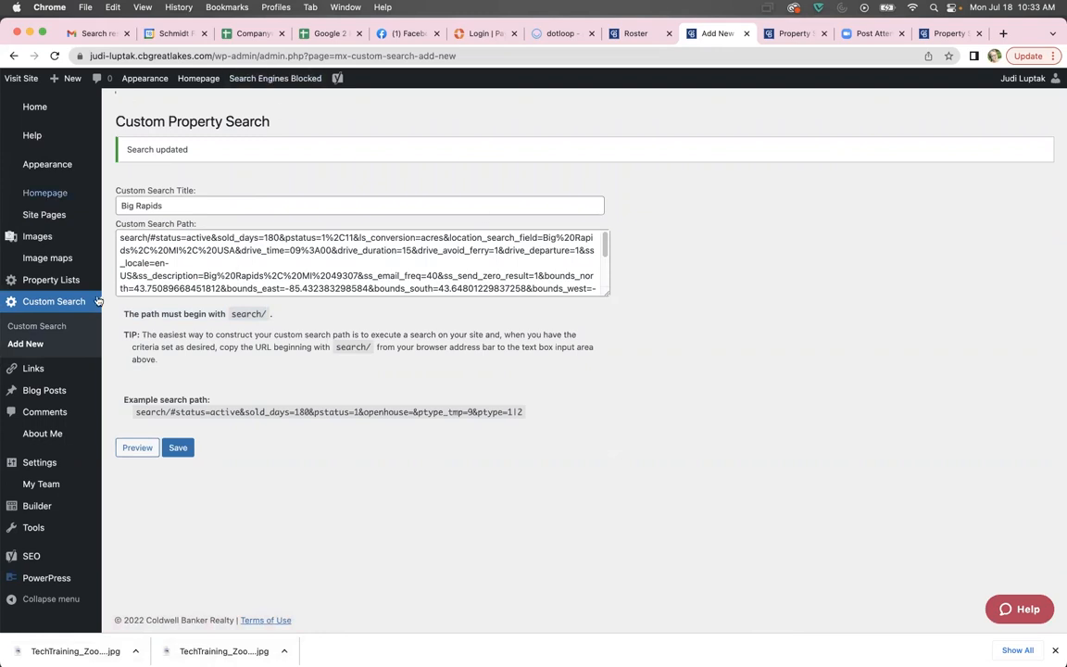
Step: Change the homepage's Custom Search Module title to "Current Lisings in Big Rapids"
click(34, 107)
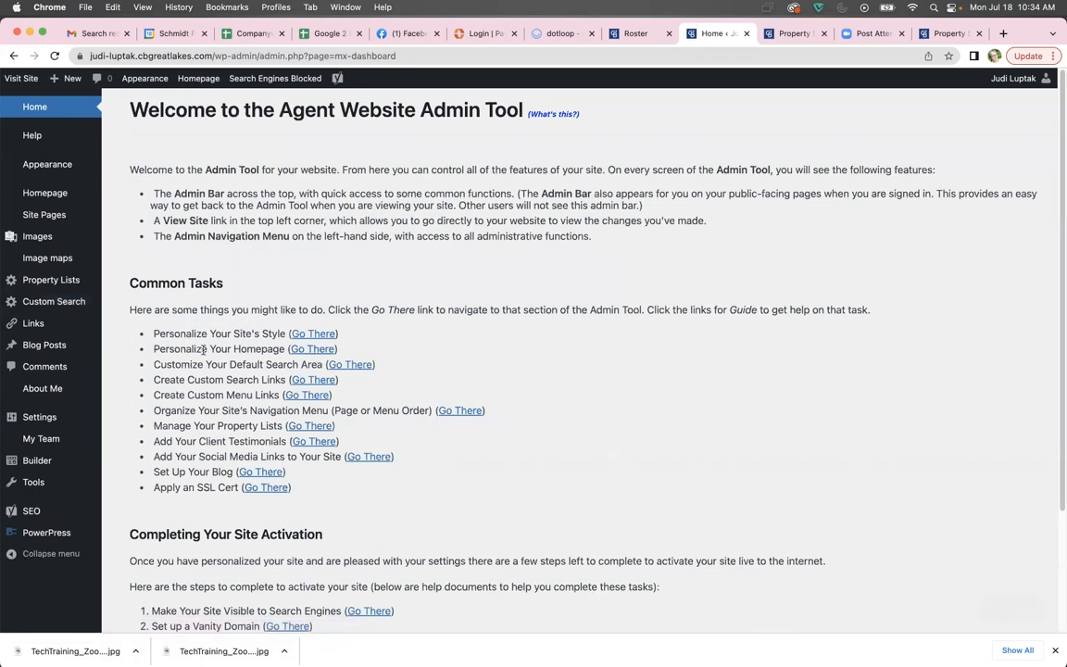
click(310, 349)
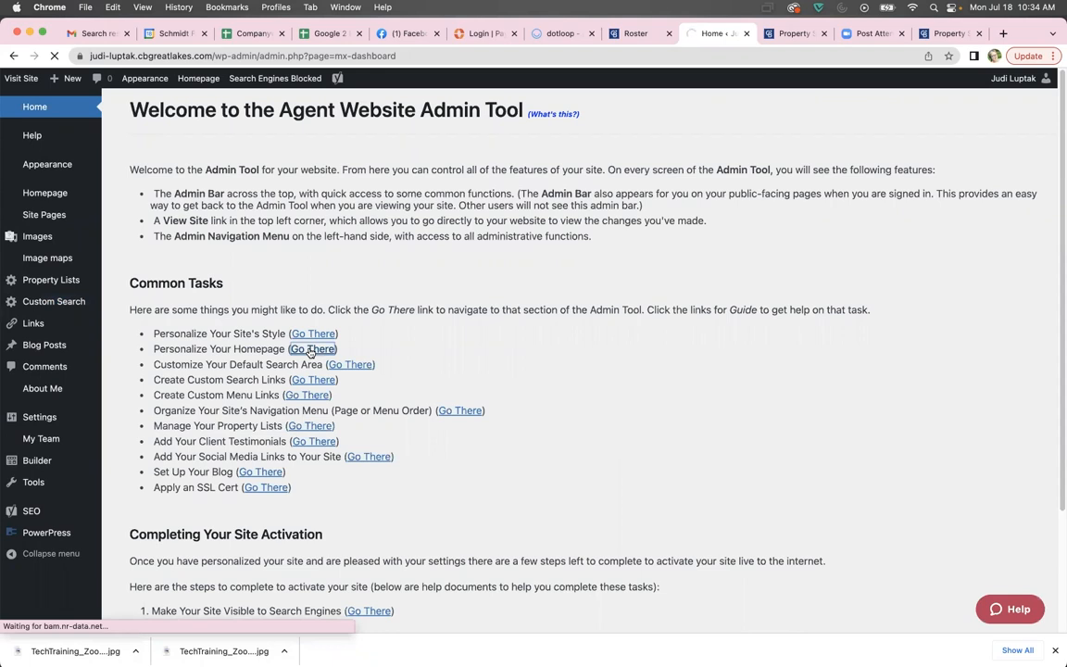
scroll(524, 501, down, 5)
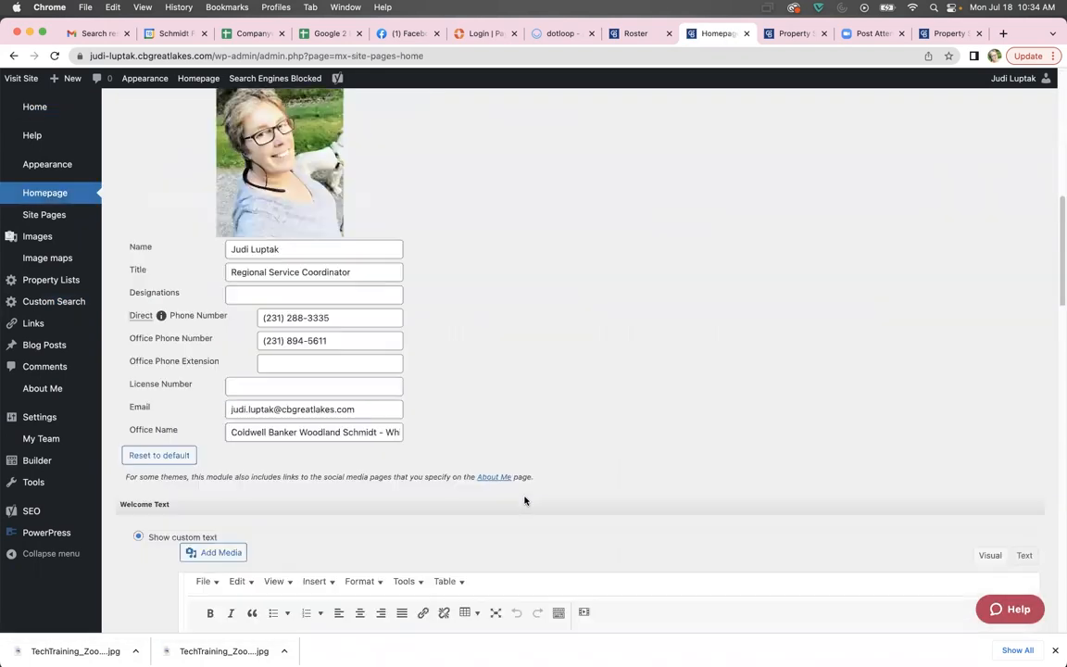
scroll(525, 501, down, 10)
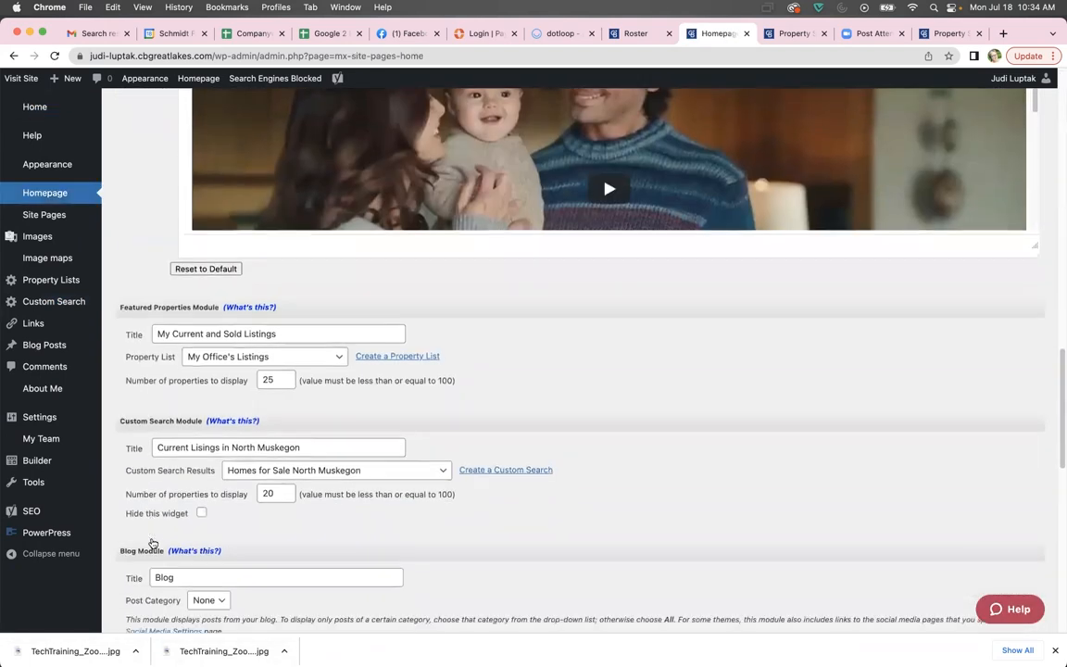
scroll(152, 544, down, 3)
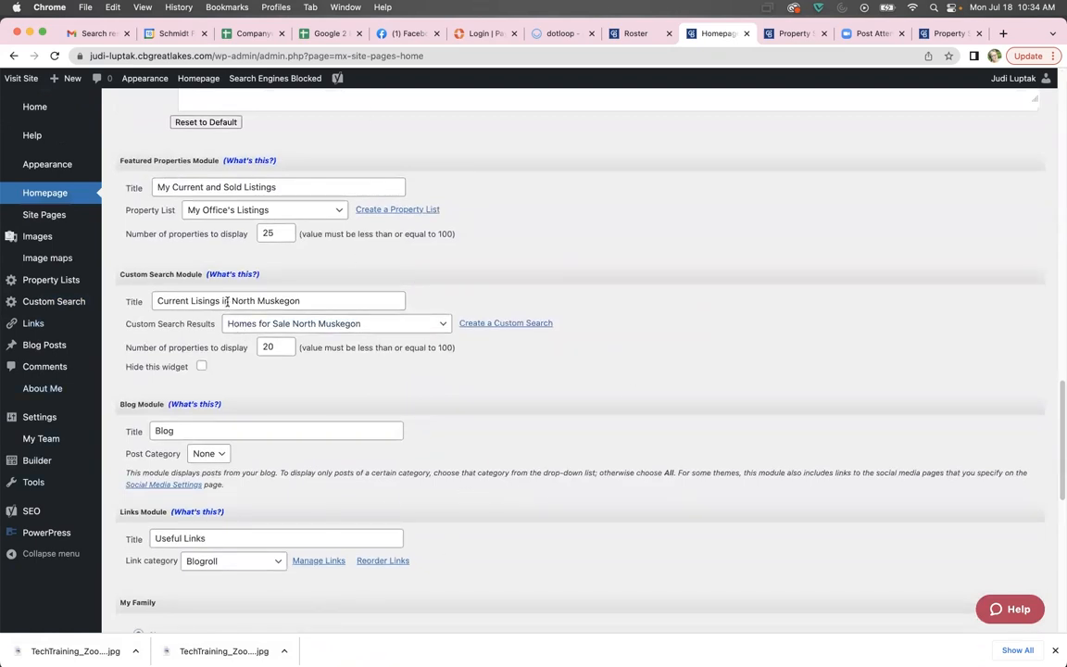
drag(231, 300, 322, 300)
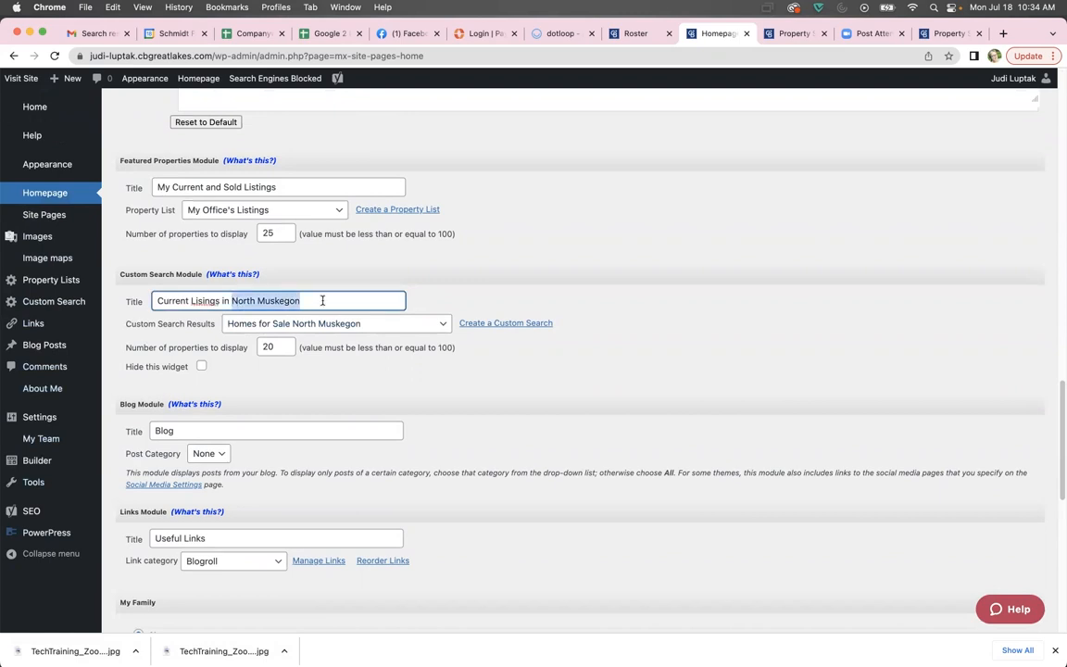
text(Big Rapids)
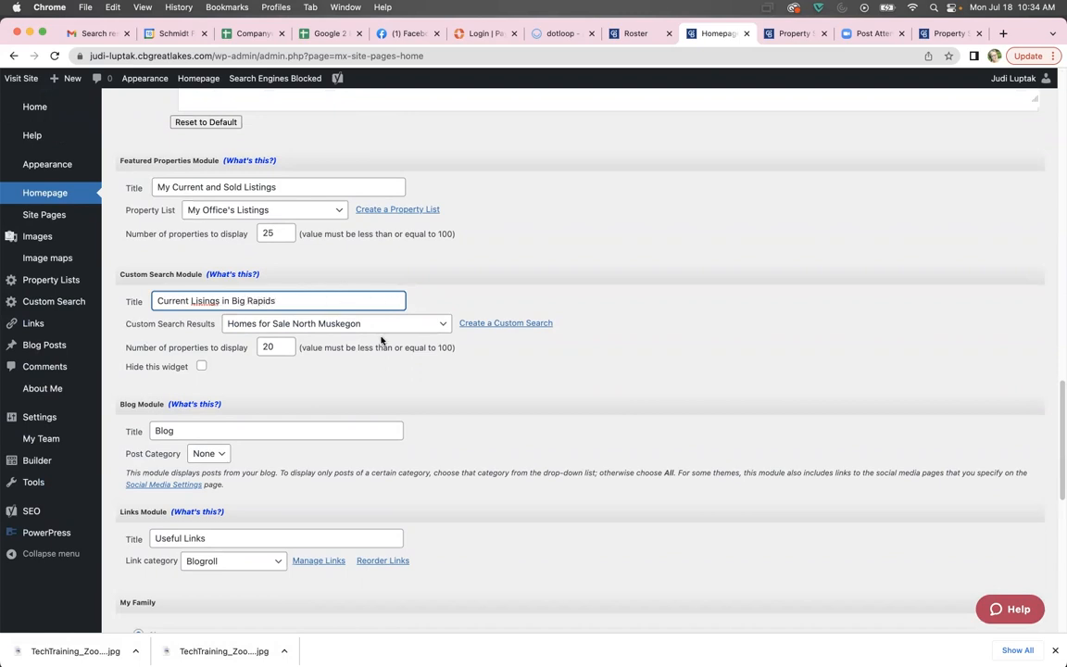
Step: Check which custom searches the homepage module offers and return to the admin home without saving the homepage edits
click(445, 324)
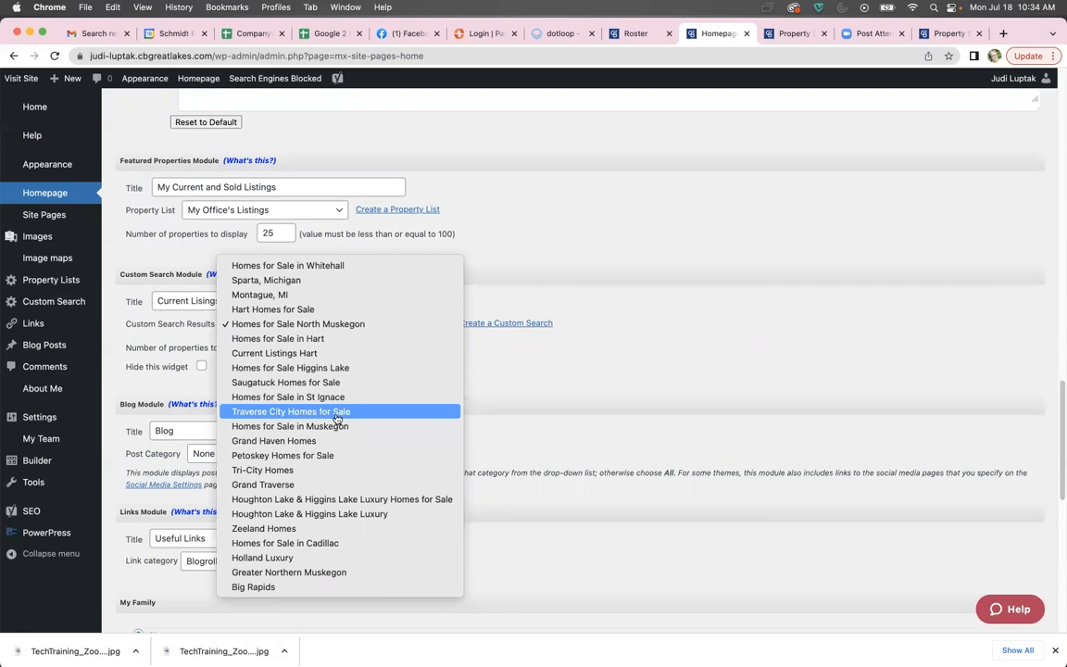
click(772, 412)
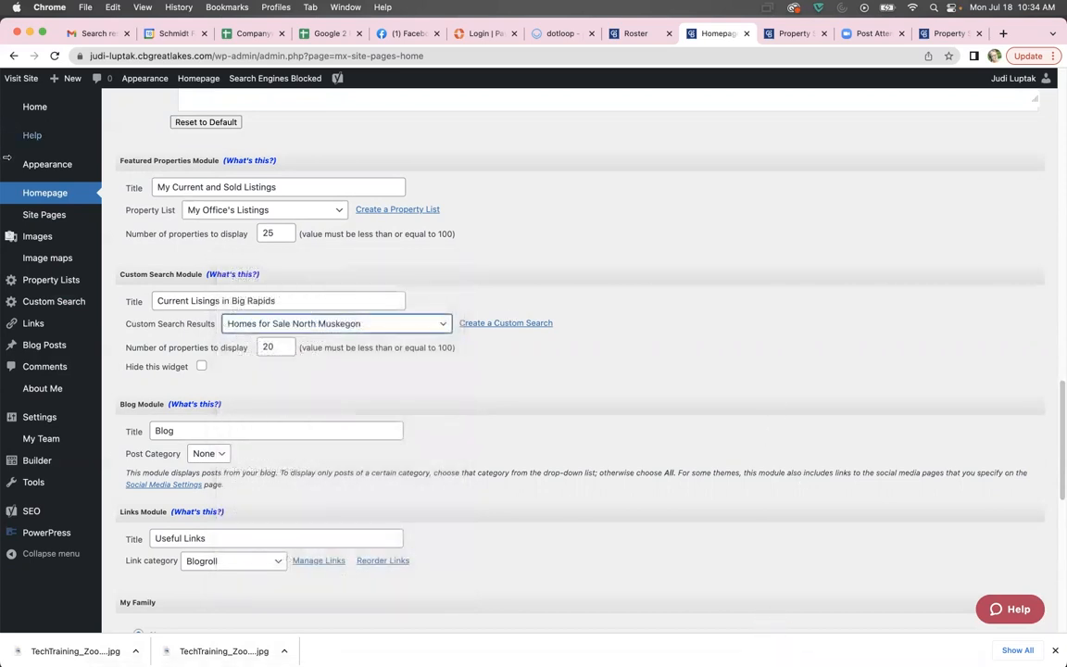
click(32, 106)
click(580, 257)
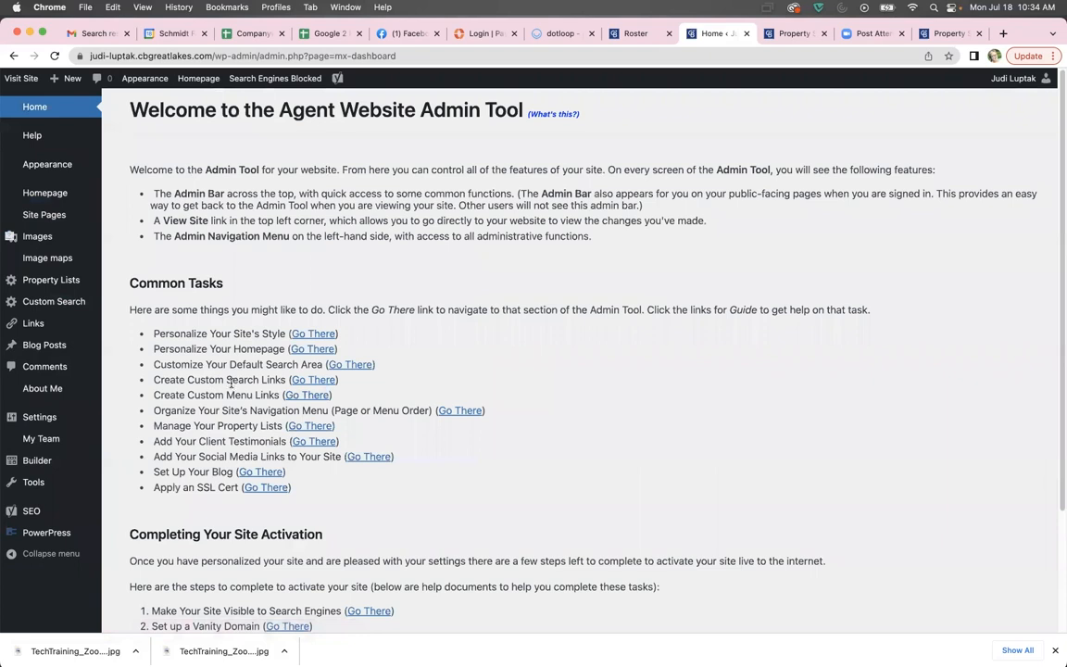
Step: Start another new custom property search from the custom search links task and title it "Big Rapids"
click(313, 380)
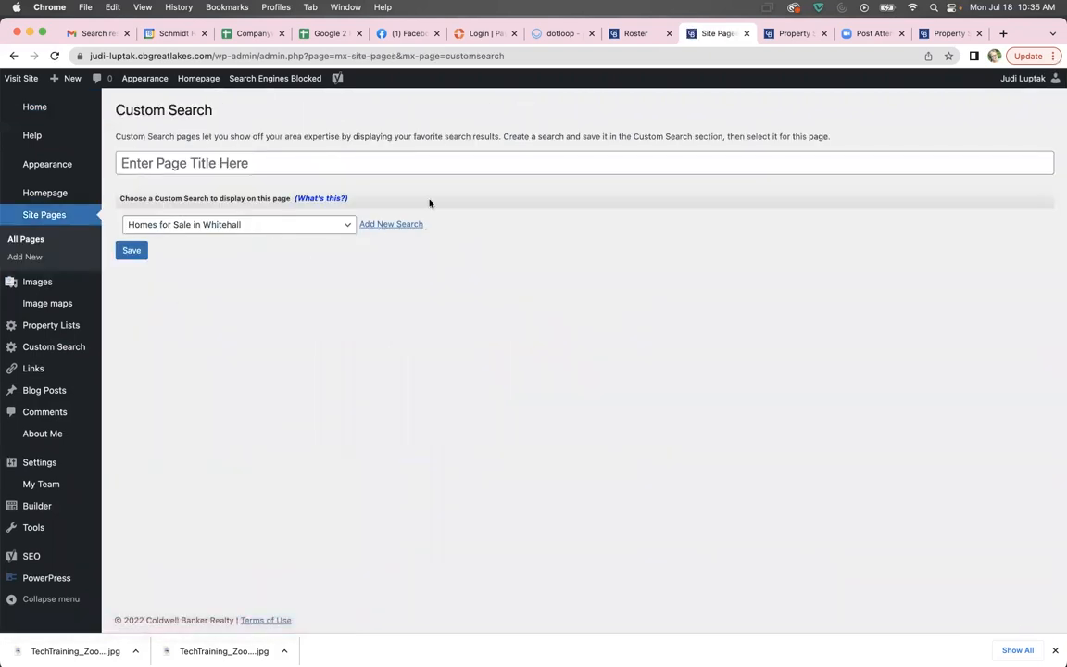
click(396, 226)
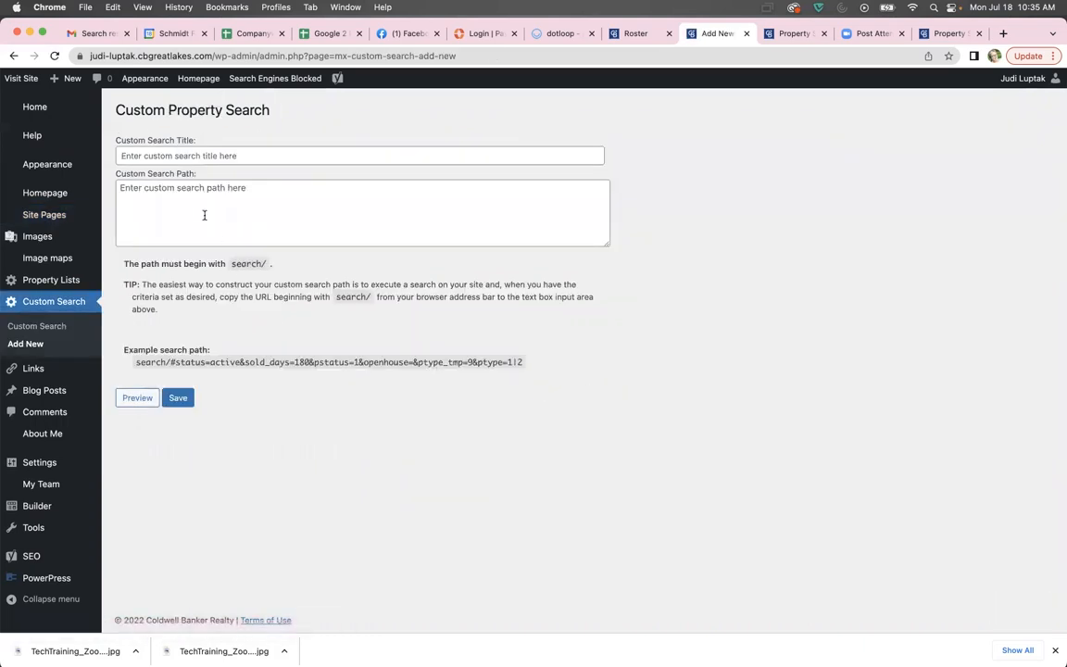
click(209, 158)
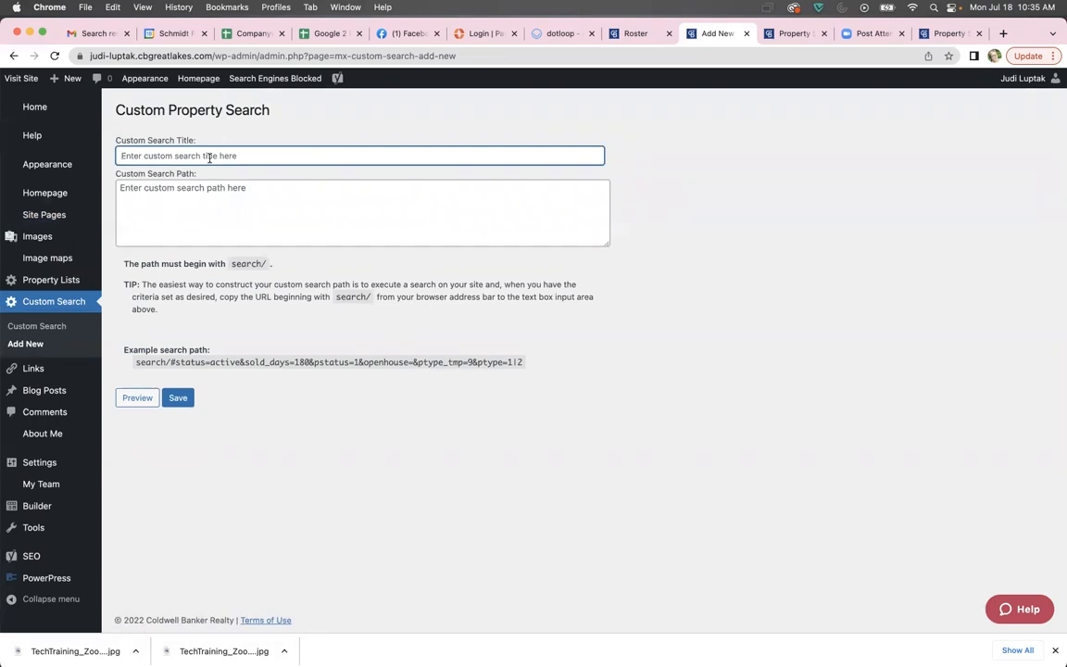
text(Big Rapids)
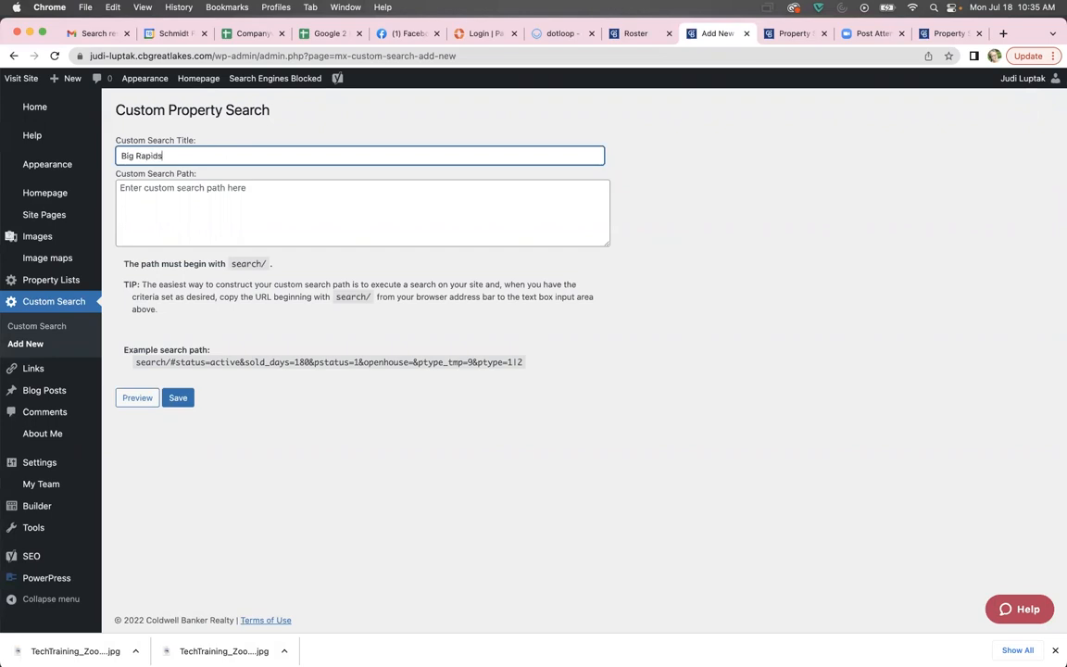
click(197, 192)
right_click(197, 192)
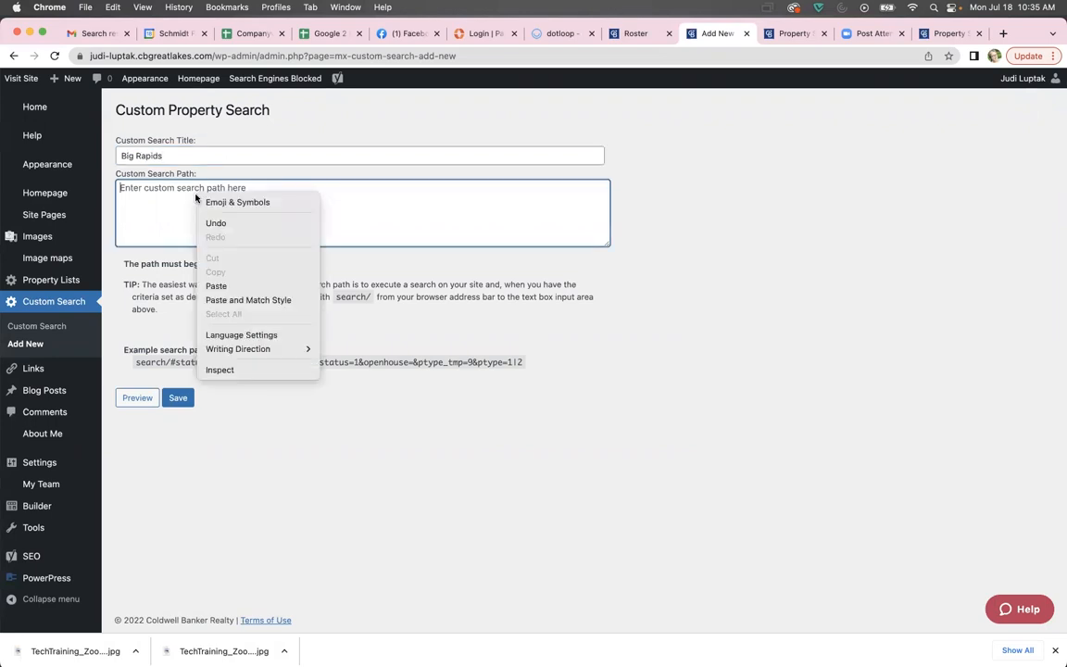
click(234, 288)
scroll(343, 218, up, 5)
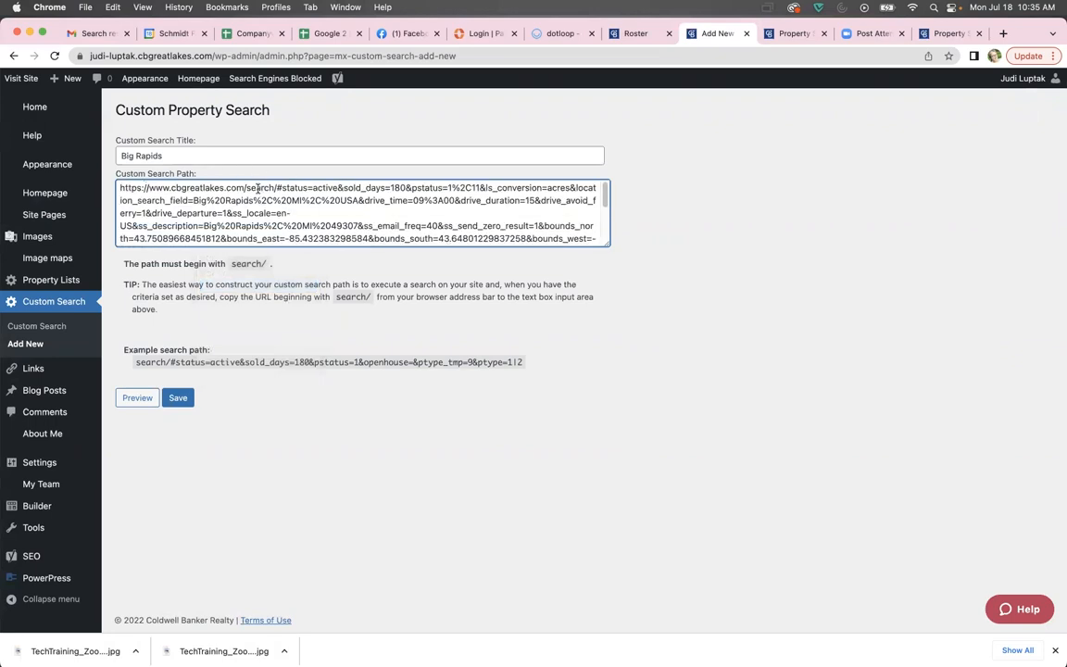
drag(244, 188, 154, 174)
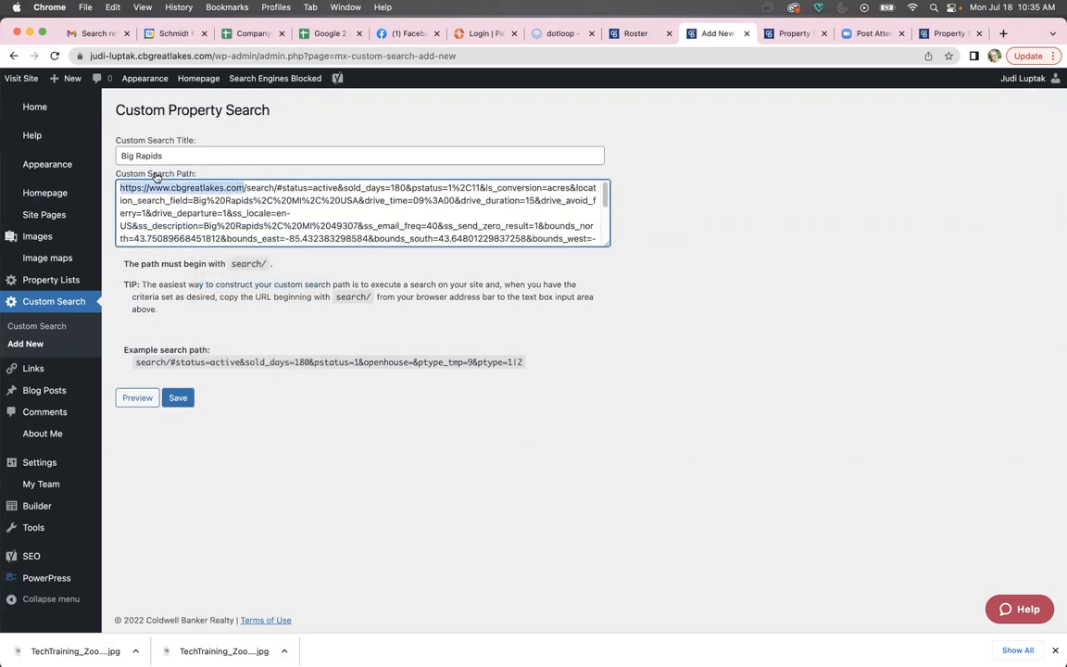
key(BackSpace)
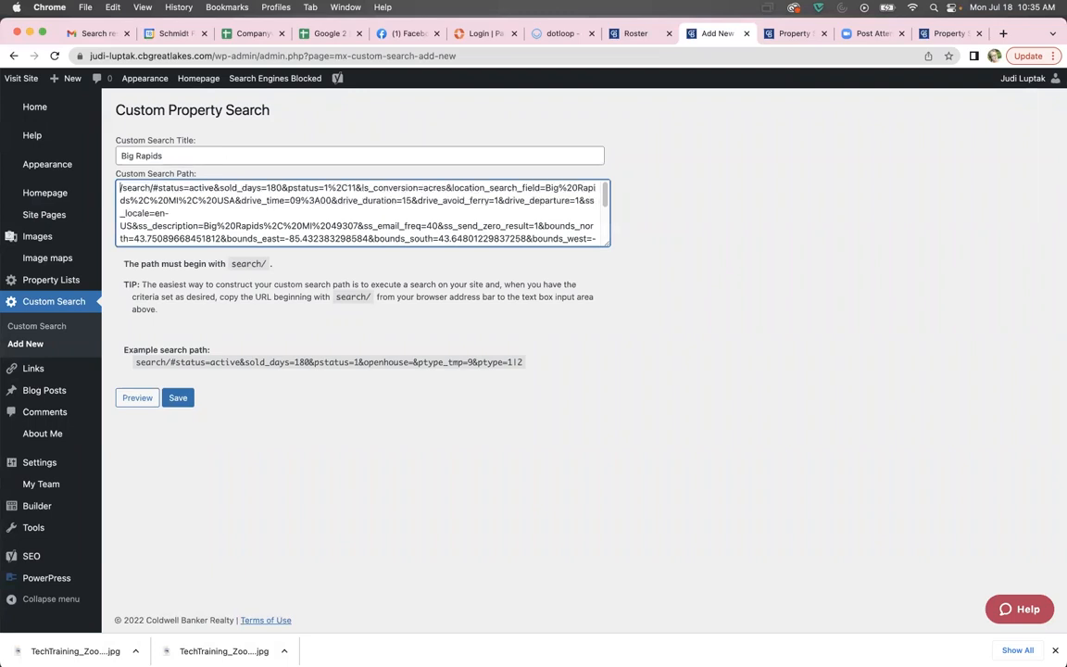
key(Delete)
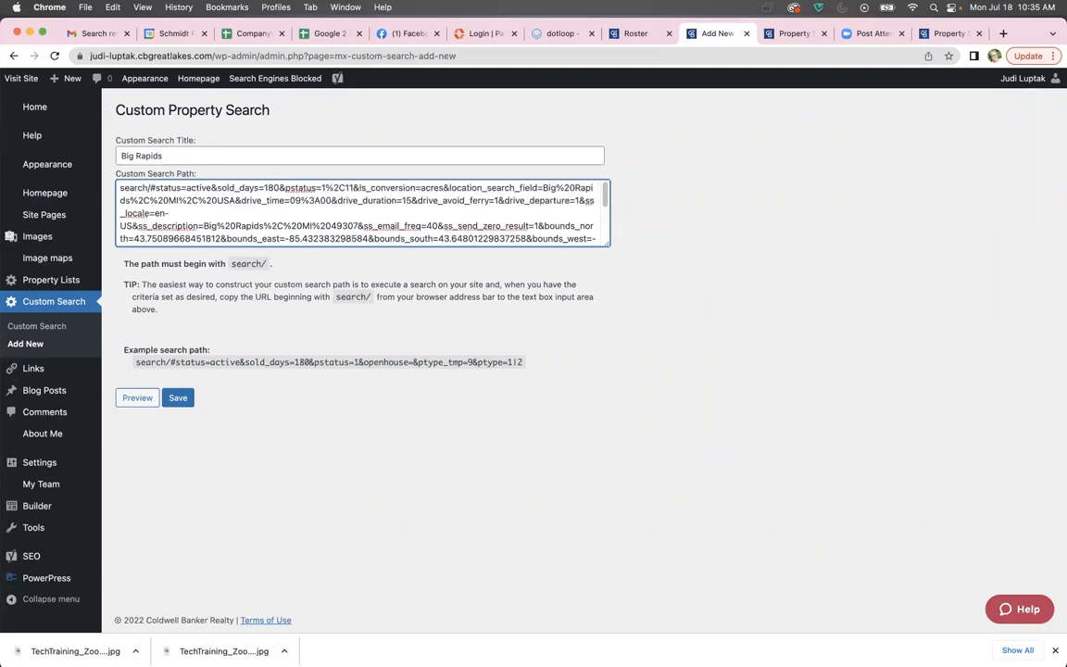
click(176, 404)
click(176, 404)
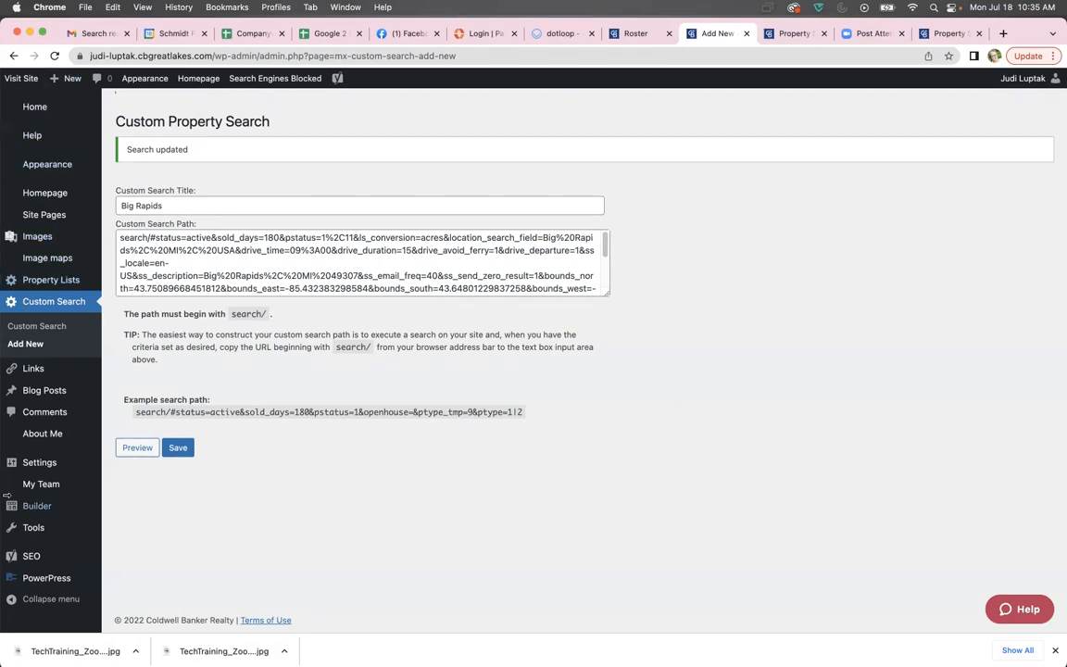
Step: Return to the homepage personalization settings and retitle the Custom Search Module "Current Lisings in Big Rapids"
click(39, 109)
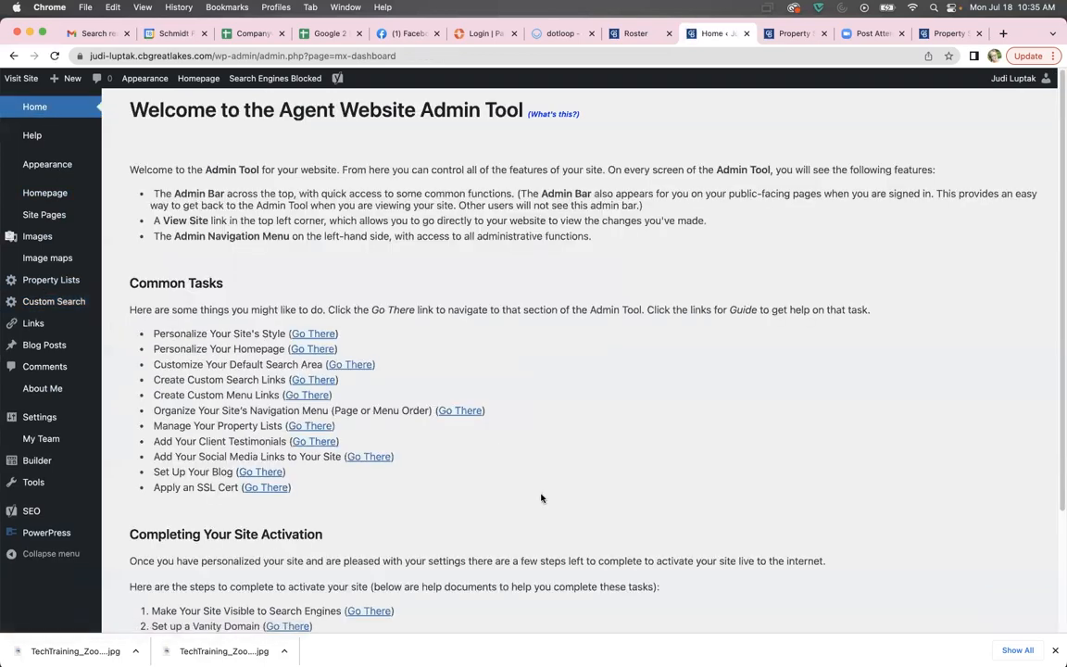
click(312, 350)
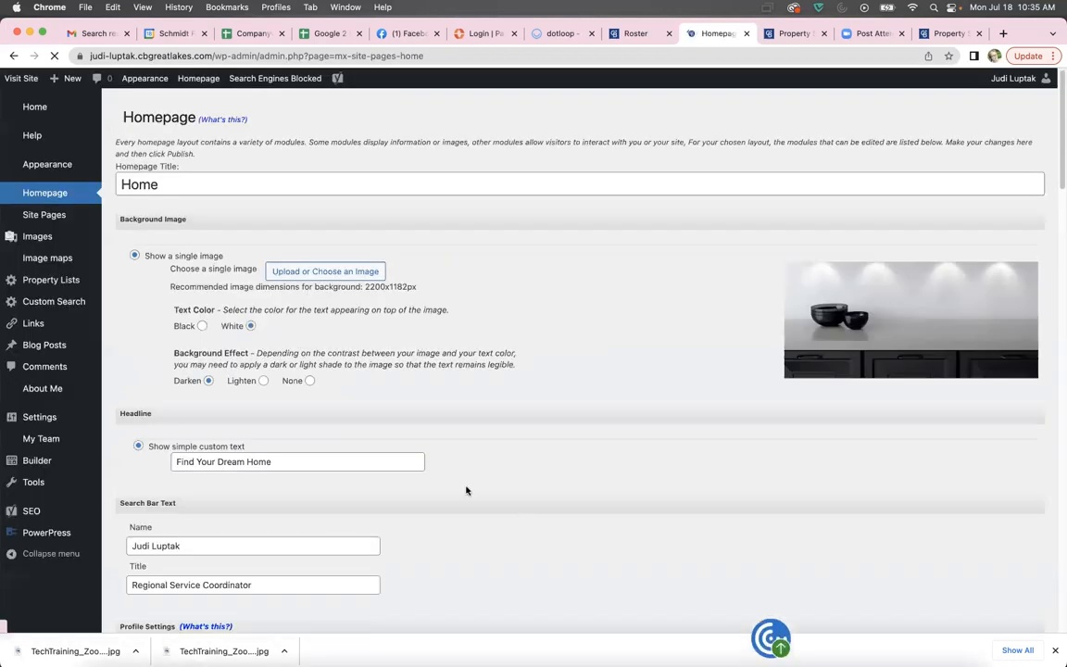
scroll(146, 524, down, 10)
scroll(145, 520, down, 10)
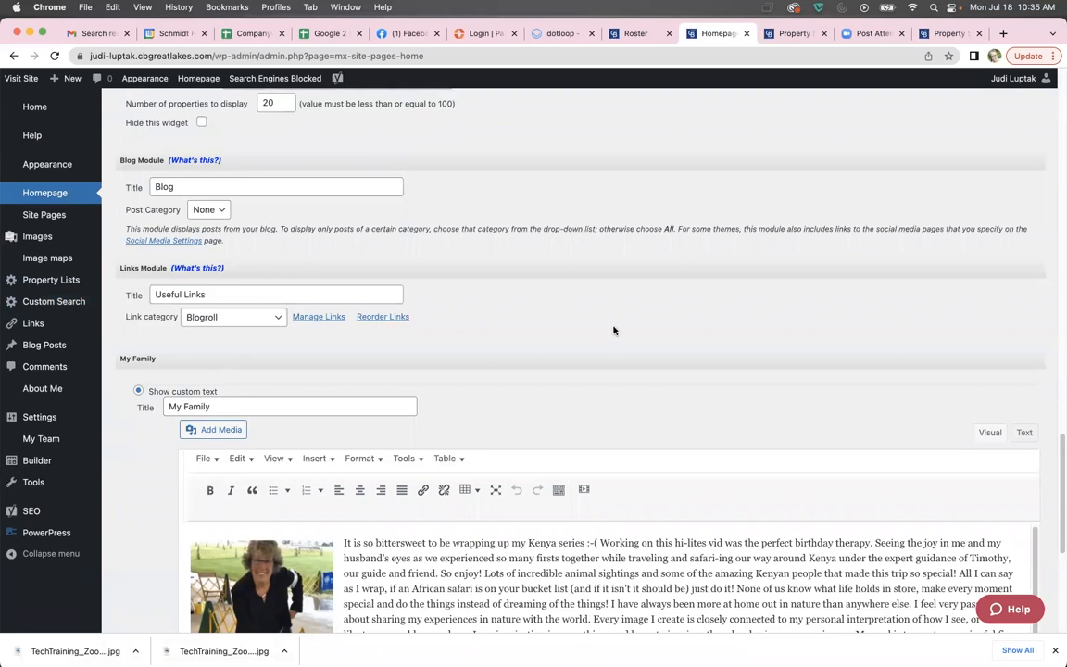
scroll(613, 330, up, 5)
click(304, 433)
key(BackSpace)
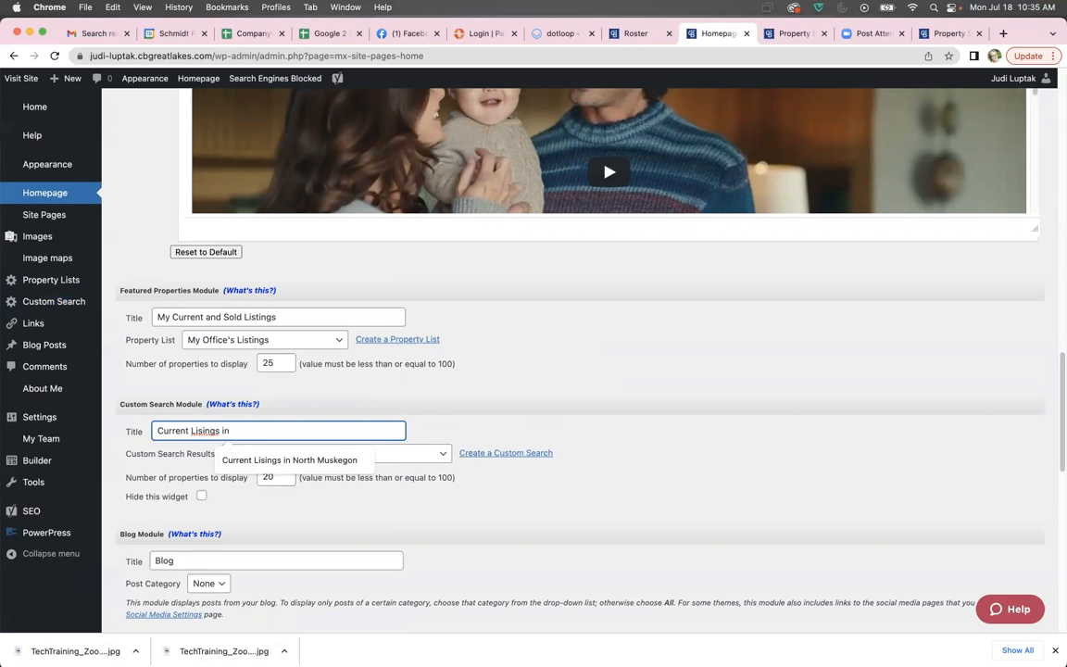
text(Big R)
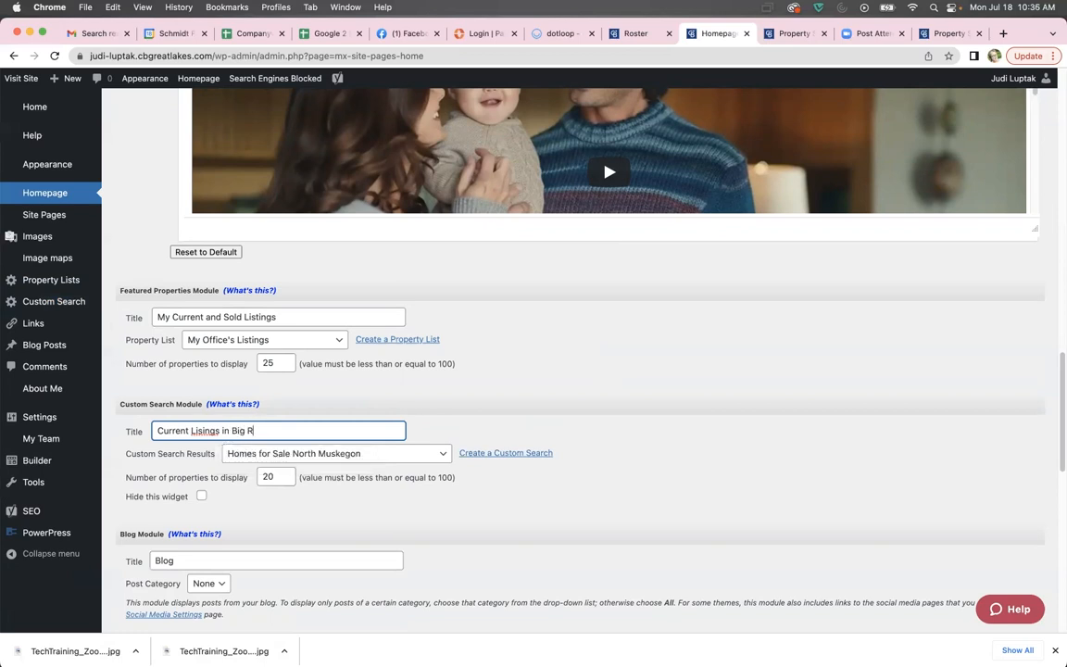
text(apids)
Step: Set the Custom Search Module's results to the first Big Rapids search and publish the homepage
click(441, 455)
scroll(344, 572, down, 3)
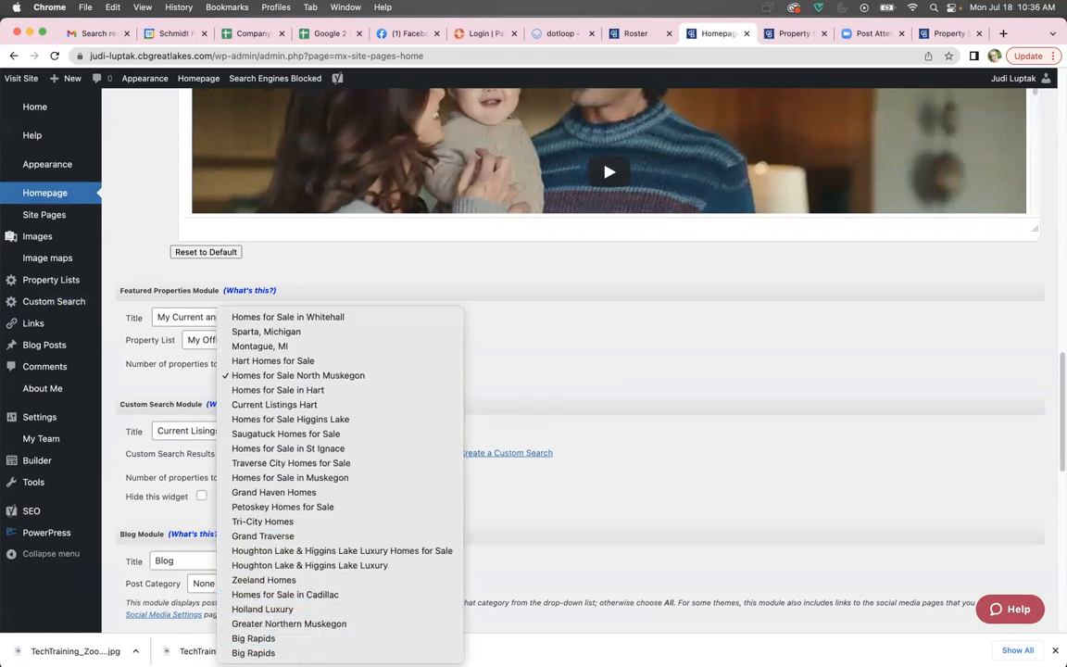
click(270, 639)
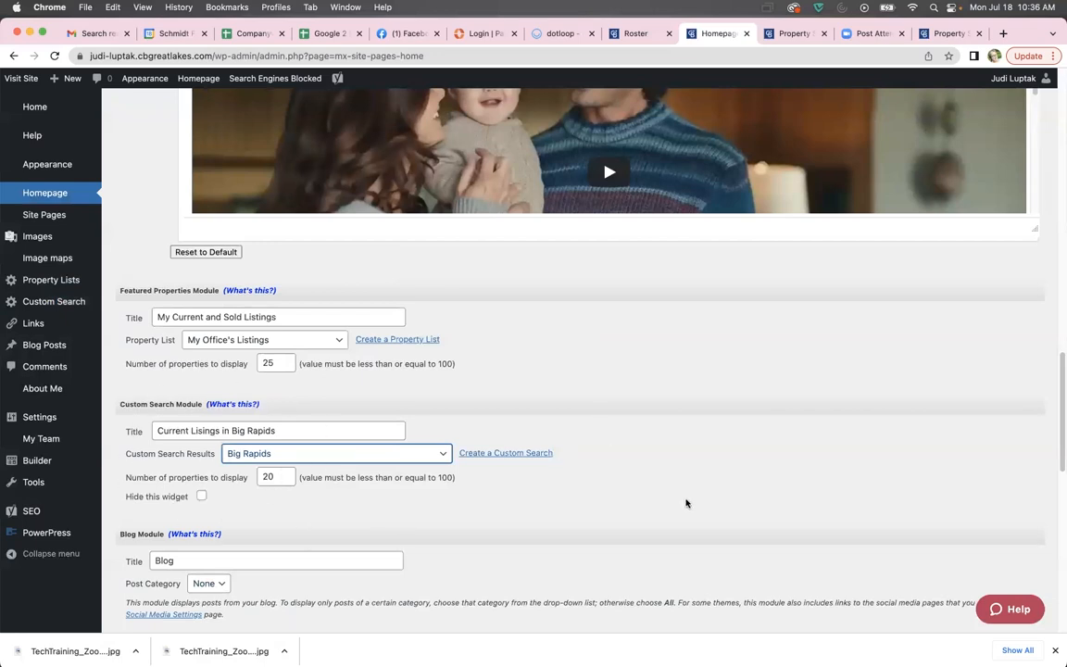
scroll(738, 503, down, 10)
scroll(738, 503, down, 2)
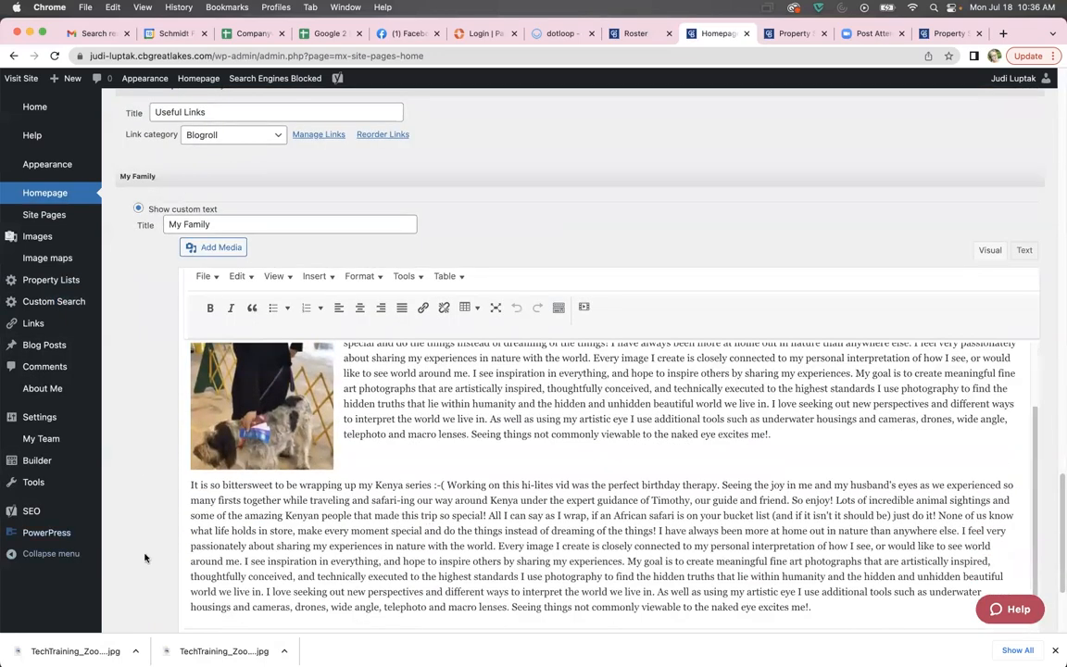
scroll(738, 503, down, 4)
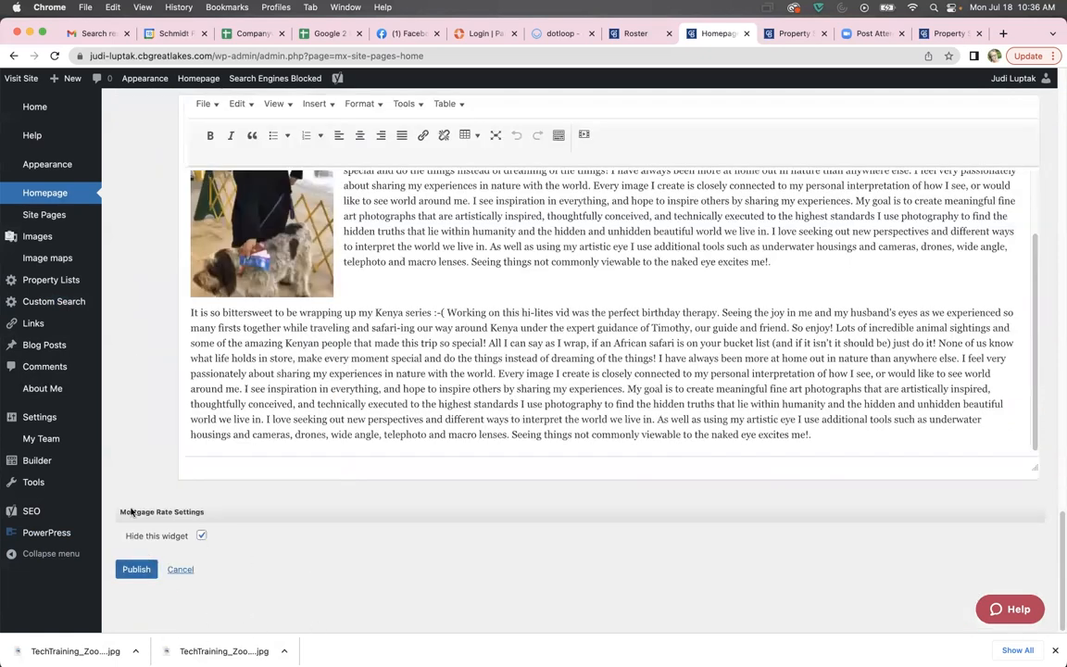
click(146, 574)
click(136, 572)
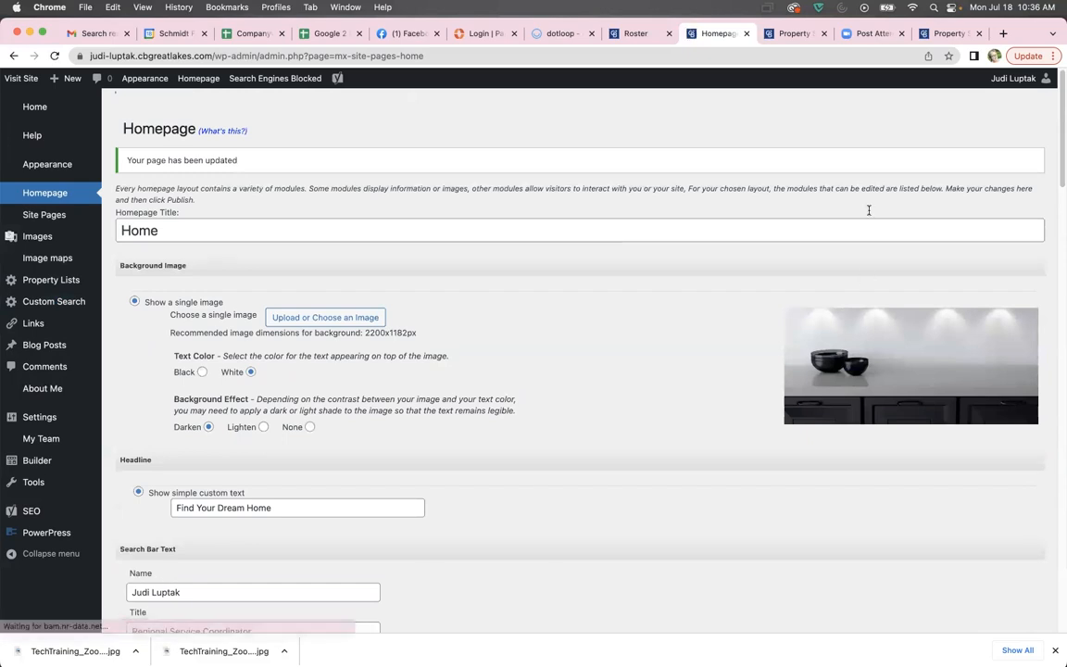
Step: Open the agent website's public homepage, reload it, and examine the custom search section's title and listings
click(786, 34)
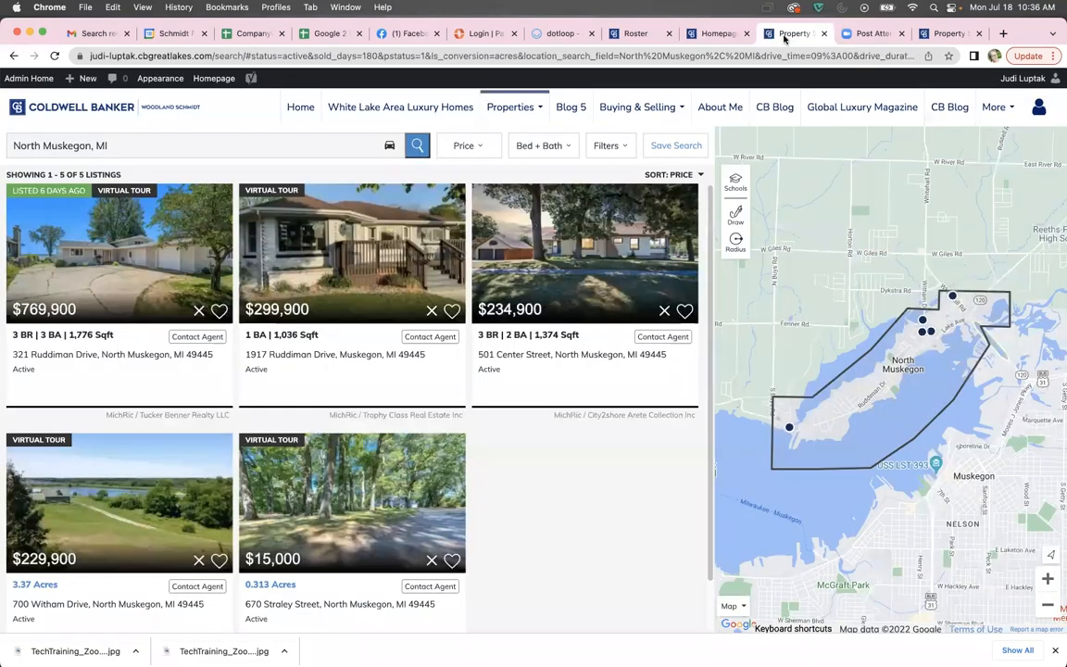
click(14, 56)
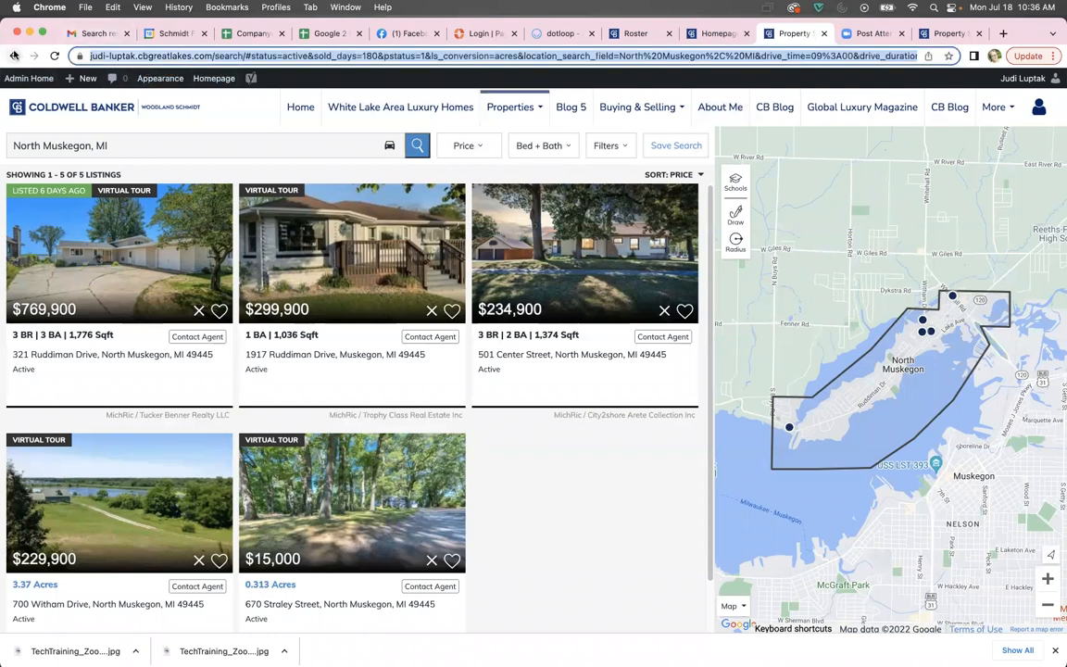
scroll(71, 434, down, 10)
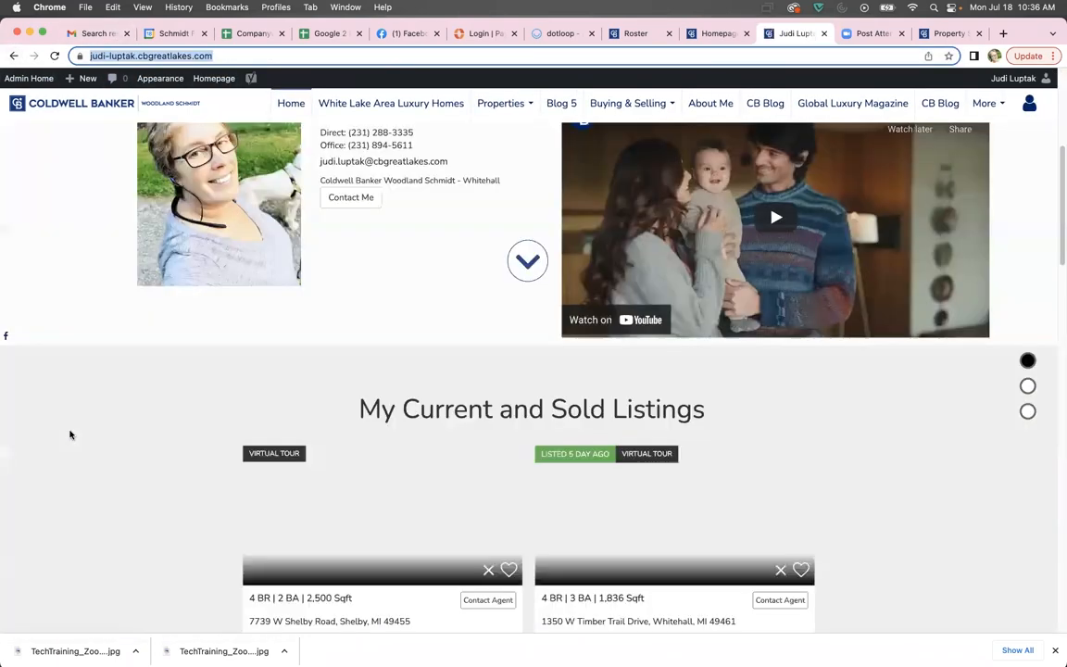
scroll(72, 434, down, 5)
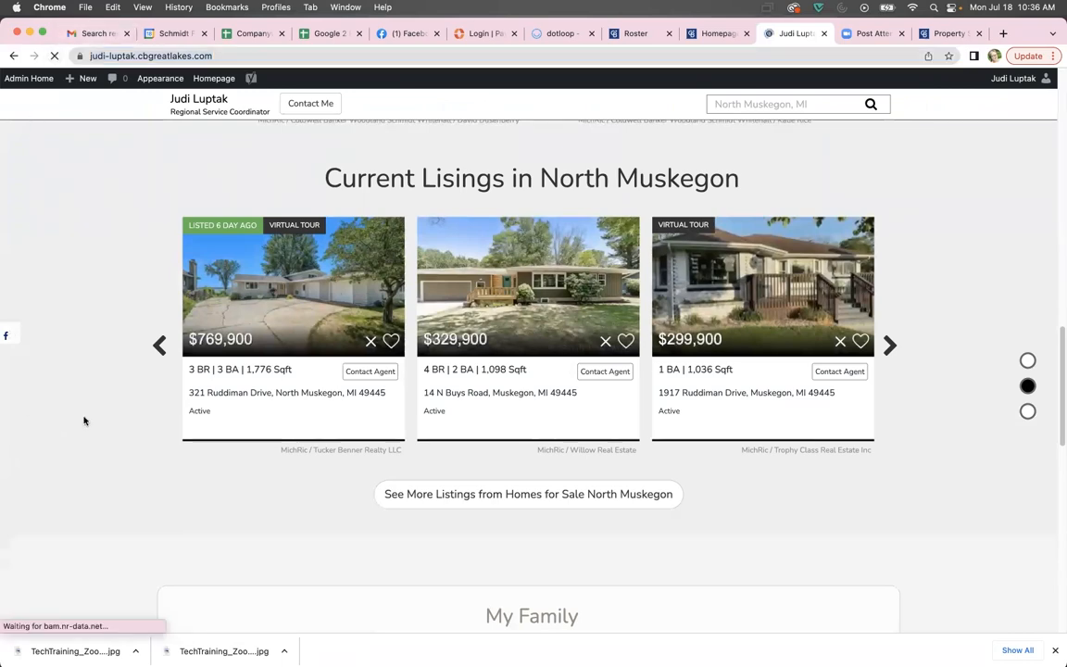
scroll(84, 418, down, 10)
scroll(129, 376, up, 5)
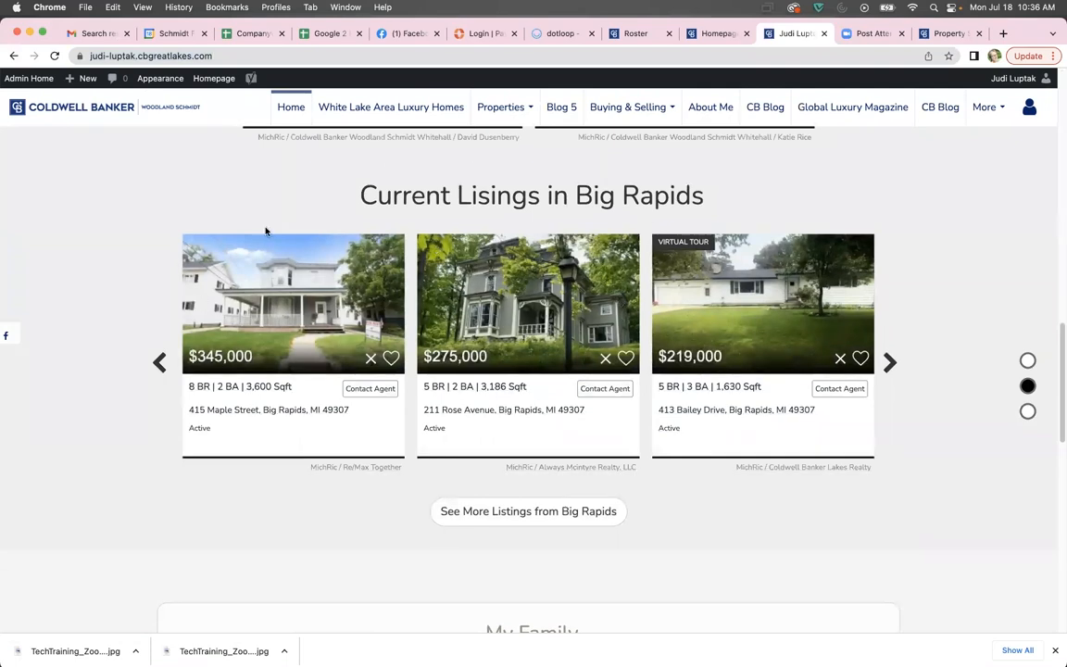
Step: Browse to further Big Rapids listings in the homepage carousel and review them alongside the featured listings section
click(890, 364)
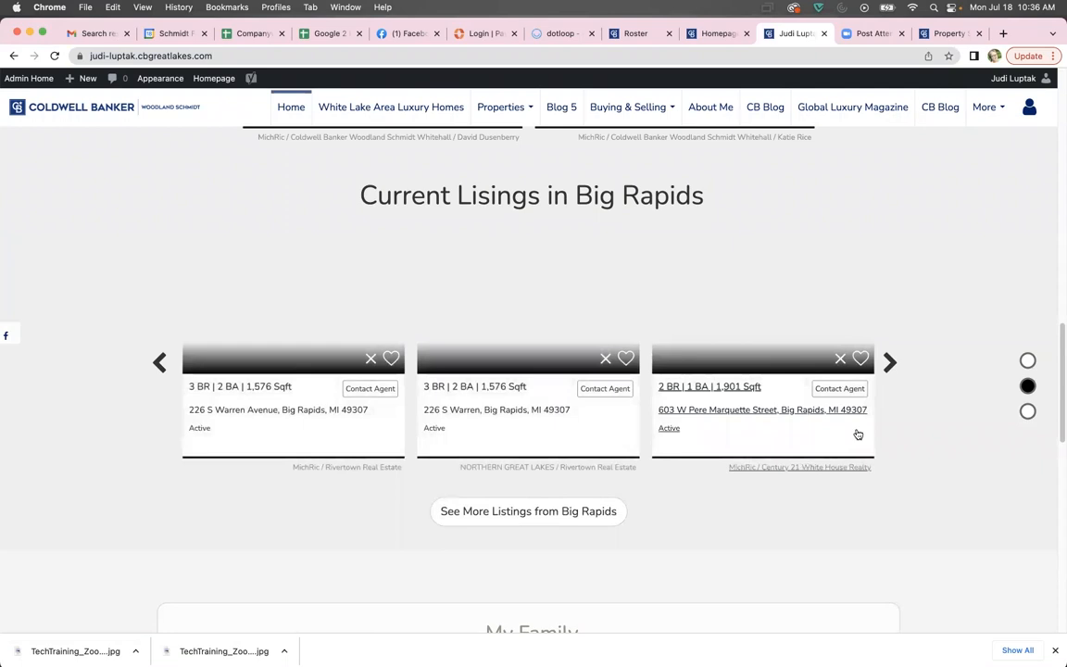
scroll(965, 352, down, 2)
scroll(967, 365, up, 4)
scroll(966, 369, up, 5)
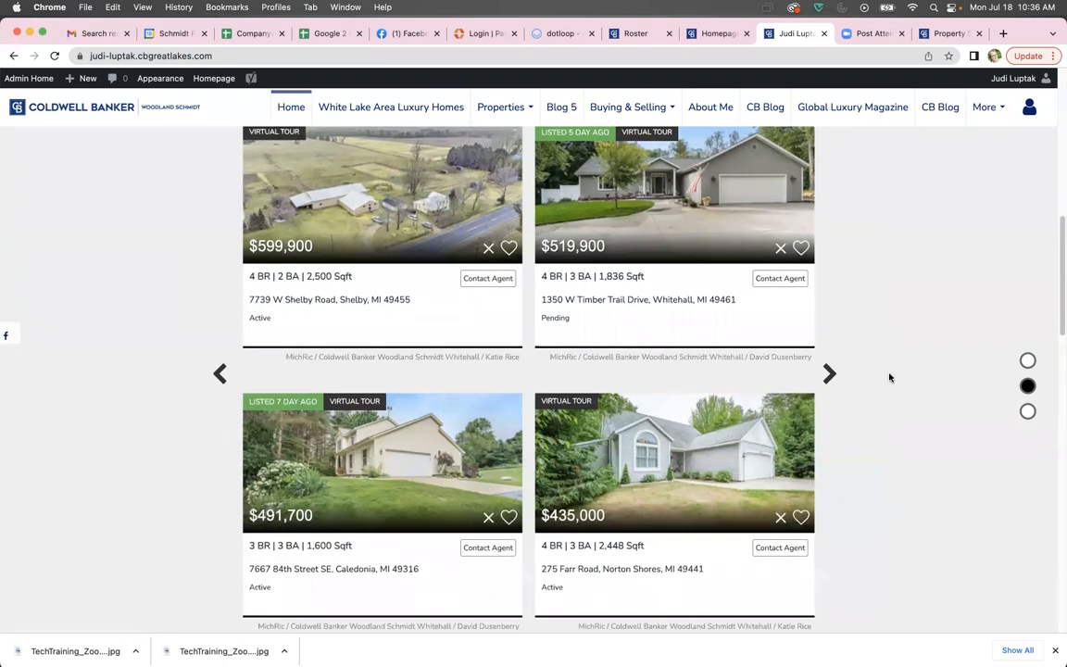
scroll(888, 374, up, 1)
scroll(892, 374, down, 5)
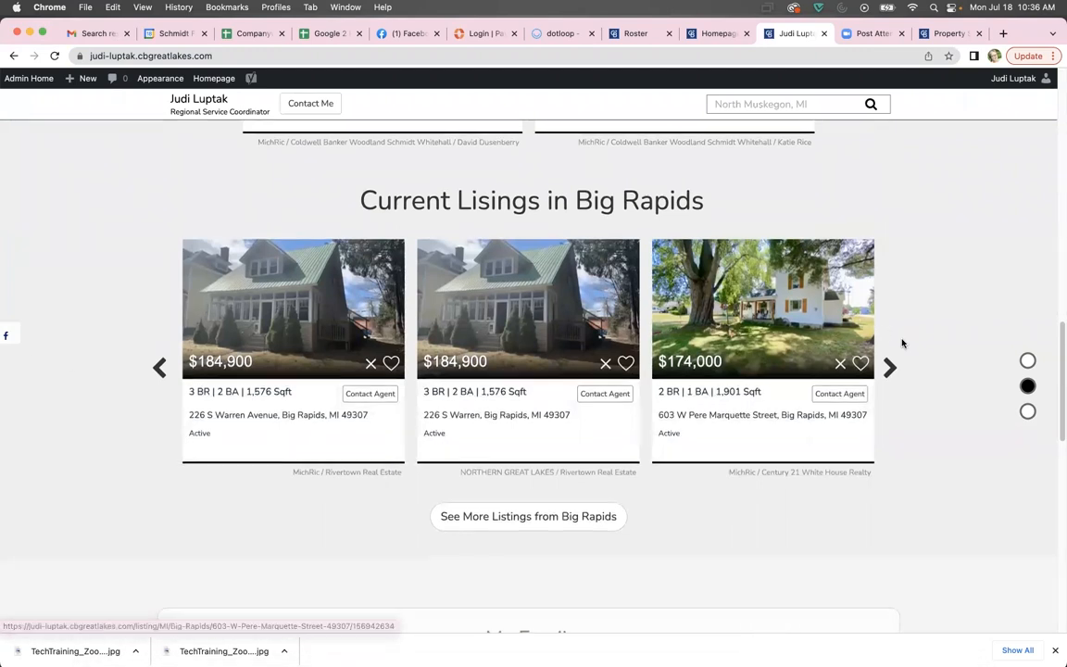
scroll(906, 345, down, 1)
scroll(907, 344, up, 13)
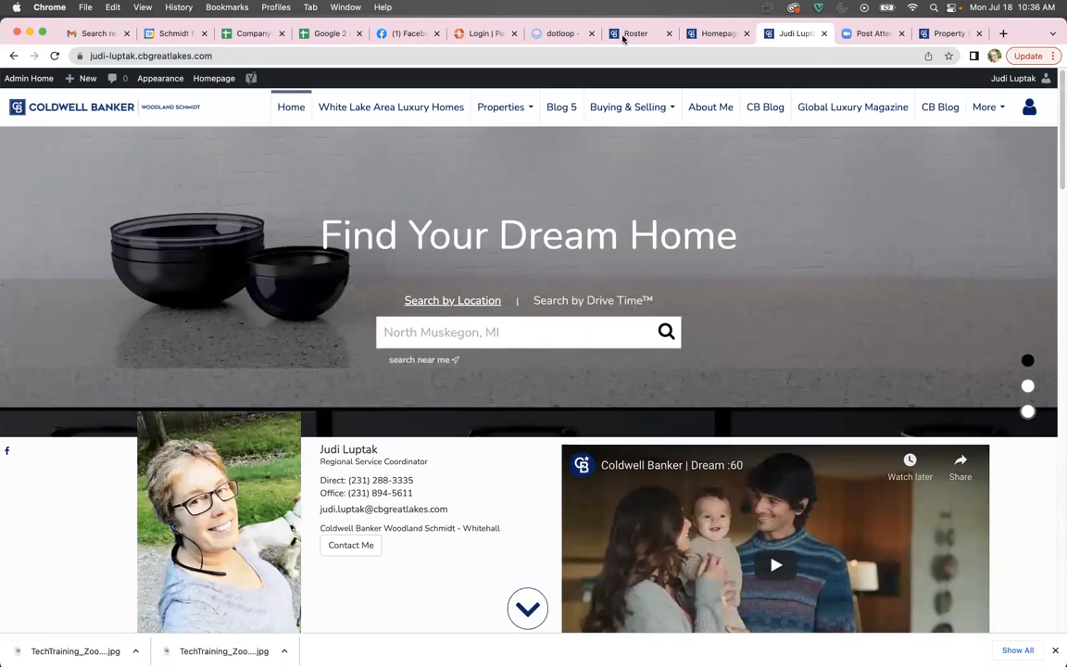
Step: Start a new custom search page from the admin home's custom search links task and title it "Homes for Sale in Big Rapids"
click(716, 36)
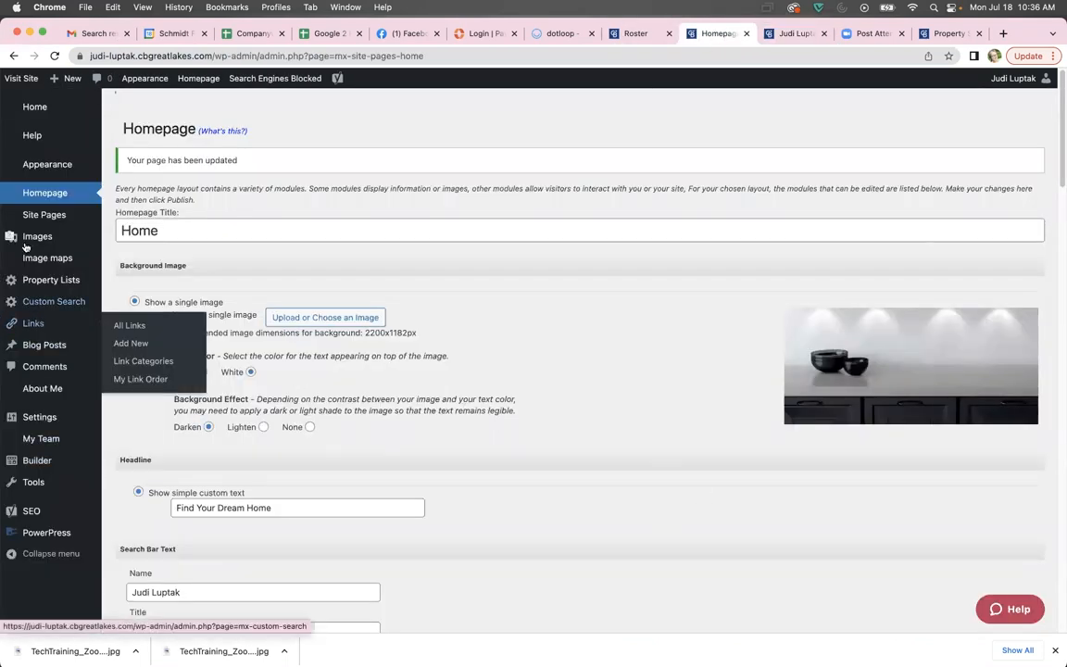
click(35, 109)
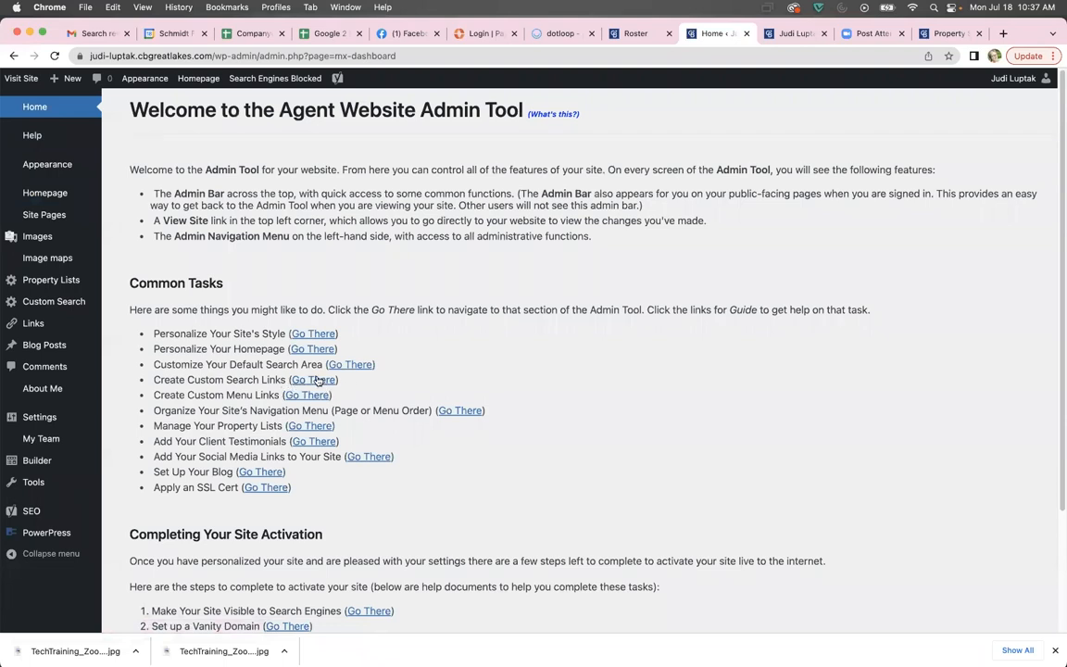
click(312, 379)
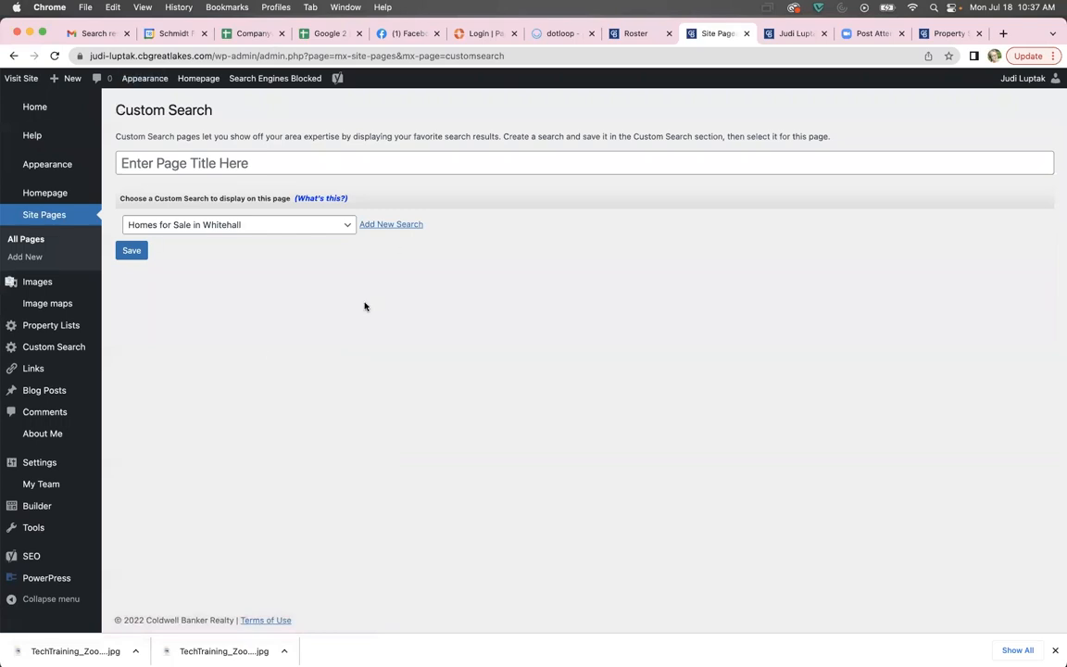
click(216, 161)
text(Homes)
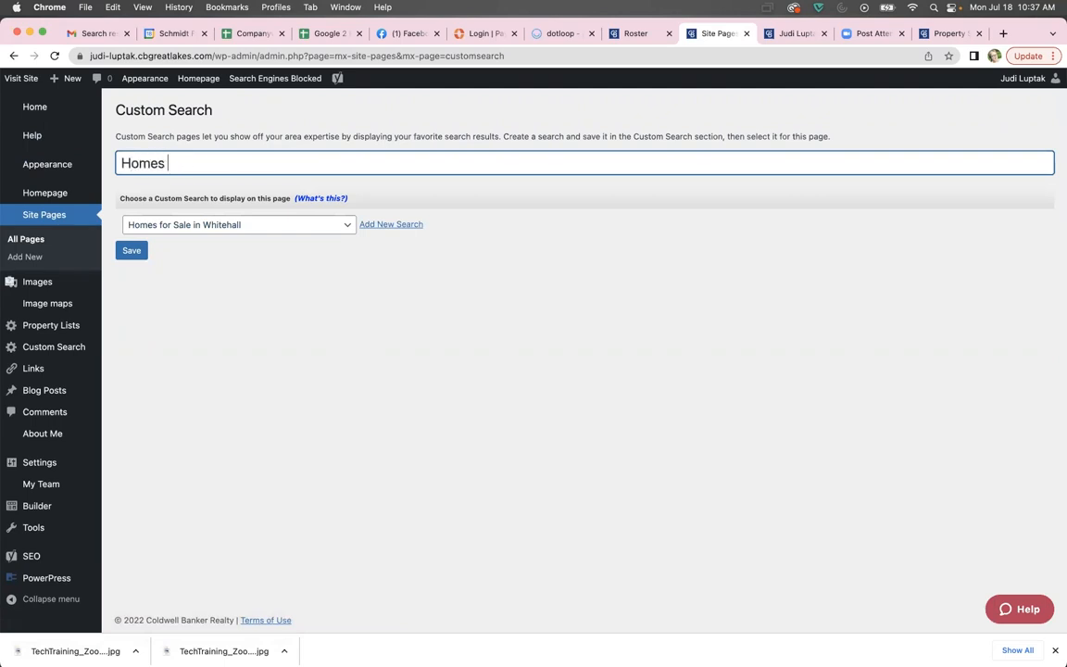
text( for Sale in Big Rapids)
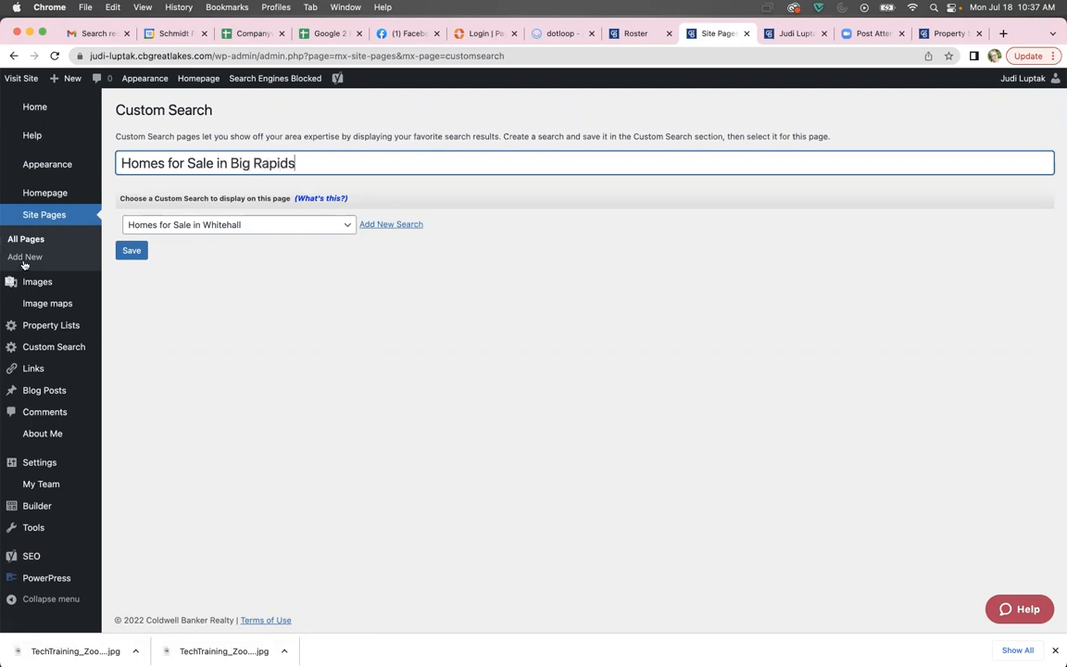
Step: Choose the first Big Rapids custom search for the page to display and save the page
click(339, 227)
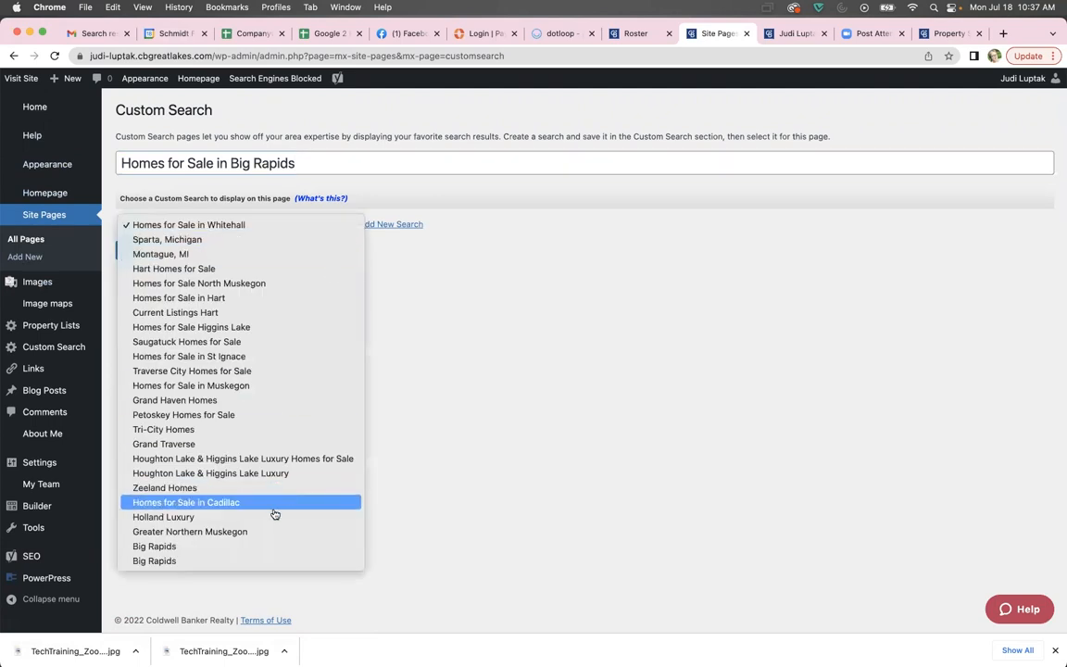
click(181, 549)
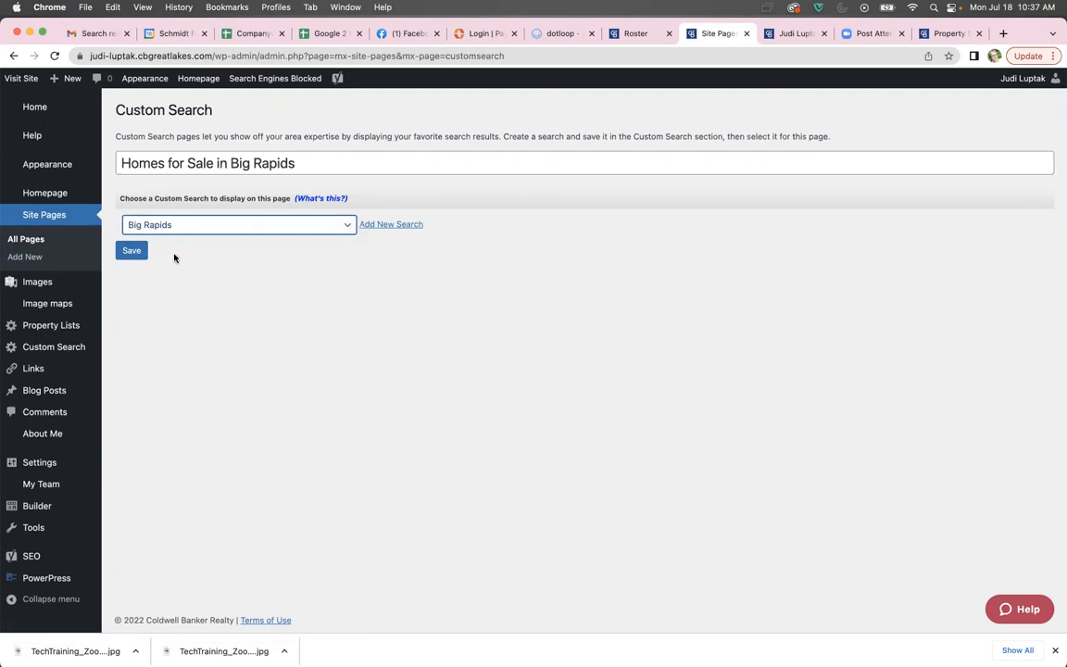
click(132, 251)
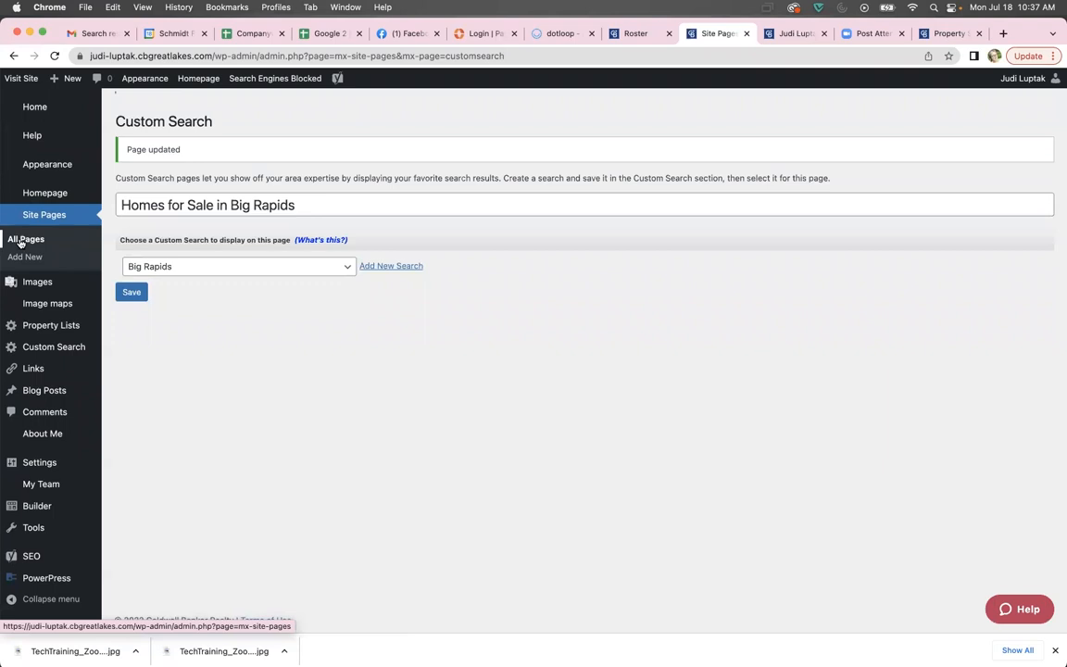
Step: Open the list of all site pages and move "Homes for Sale in Big Rapids" up to directly below the hidden Blog Posts page
click(22, 243)
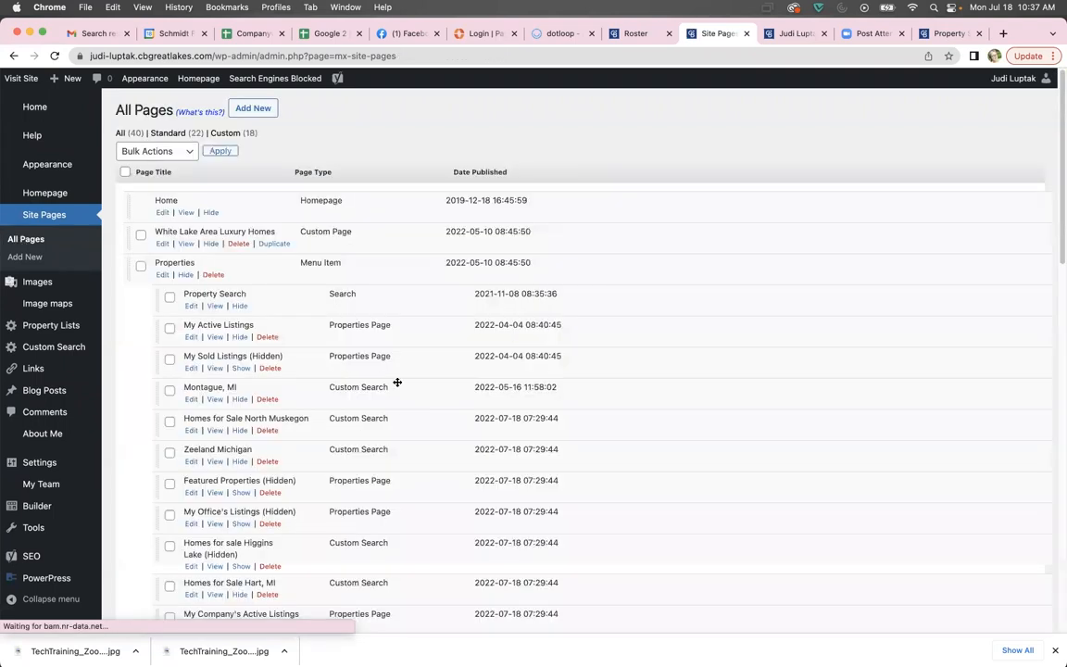
scroll(368, 576, down, 3)
scroll(367, 576, down, 15)
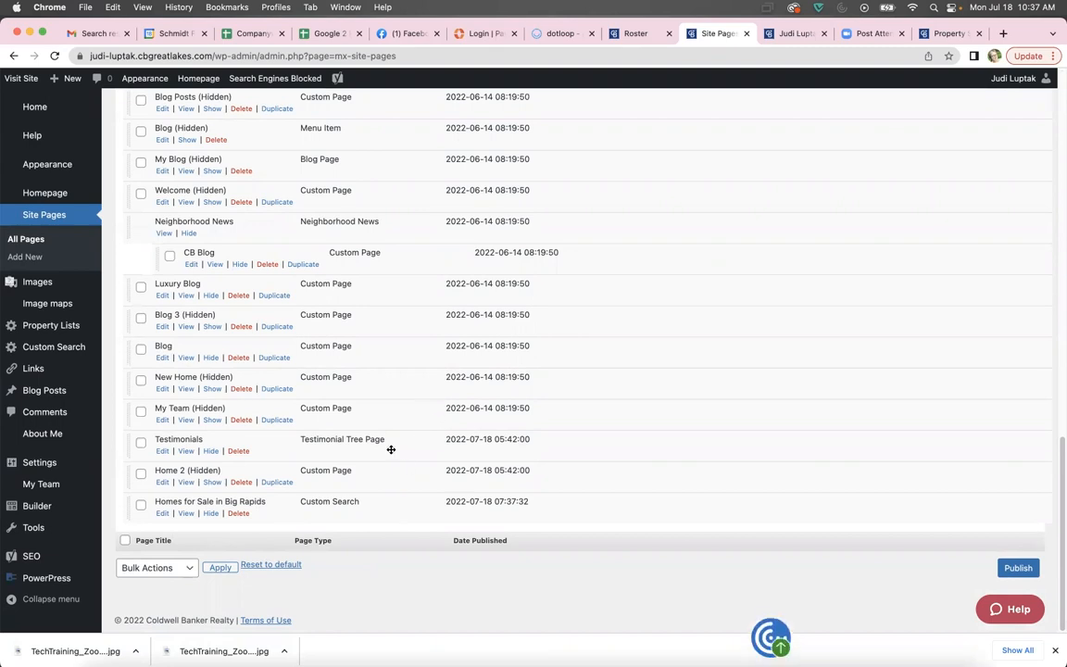
scroll(387, 462, up, 10)
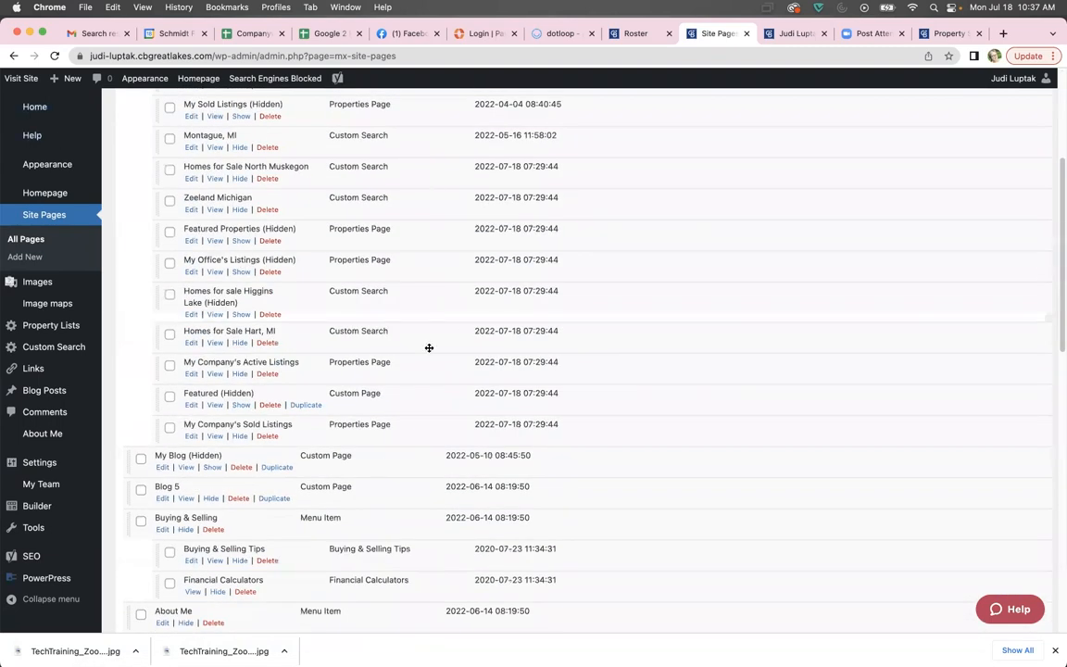
scroll(501, 429, down, 10)
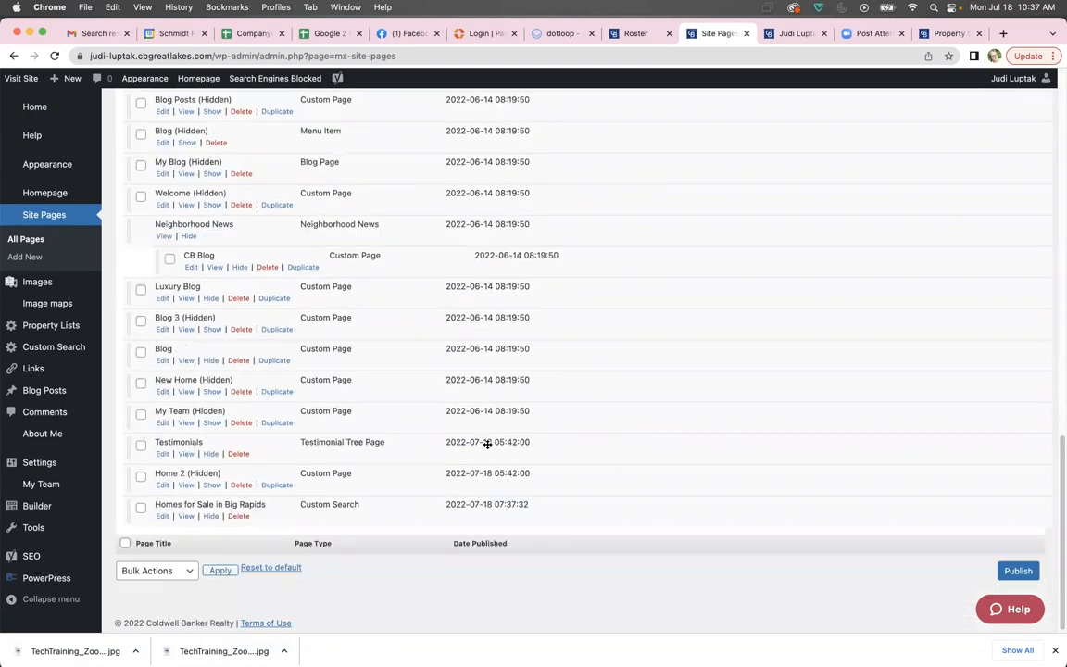
drag(399, 510, 370, 138)
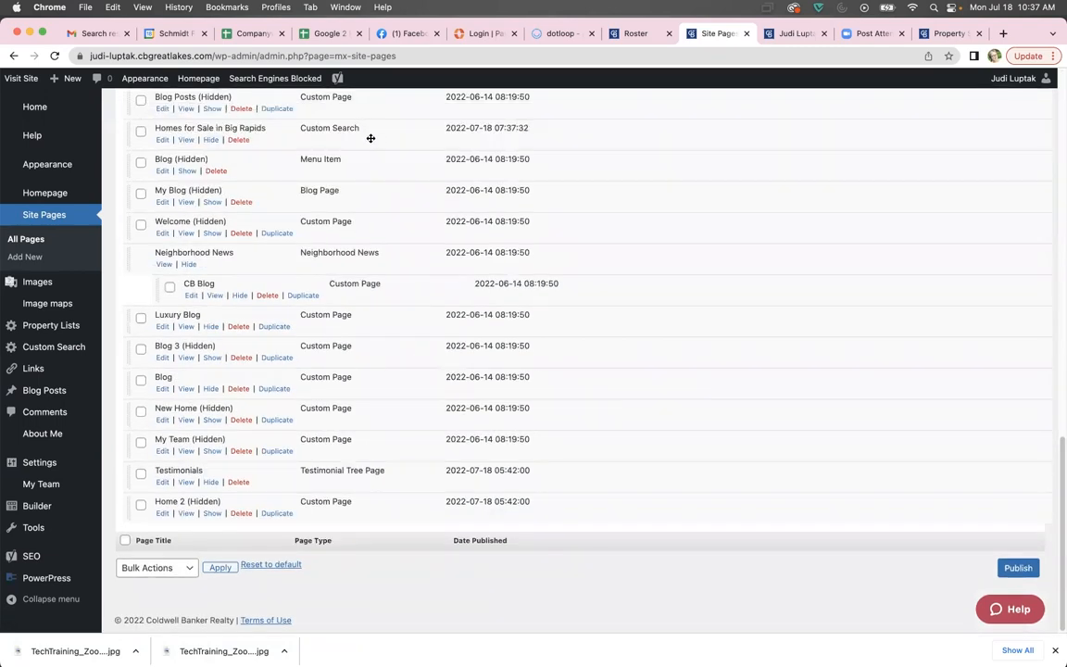
Step: Nest the Big Rapids page under Properties, between "Montague, MI" and "Homes for Sale North Muskegon"
scroll(461, 375, up, 5)
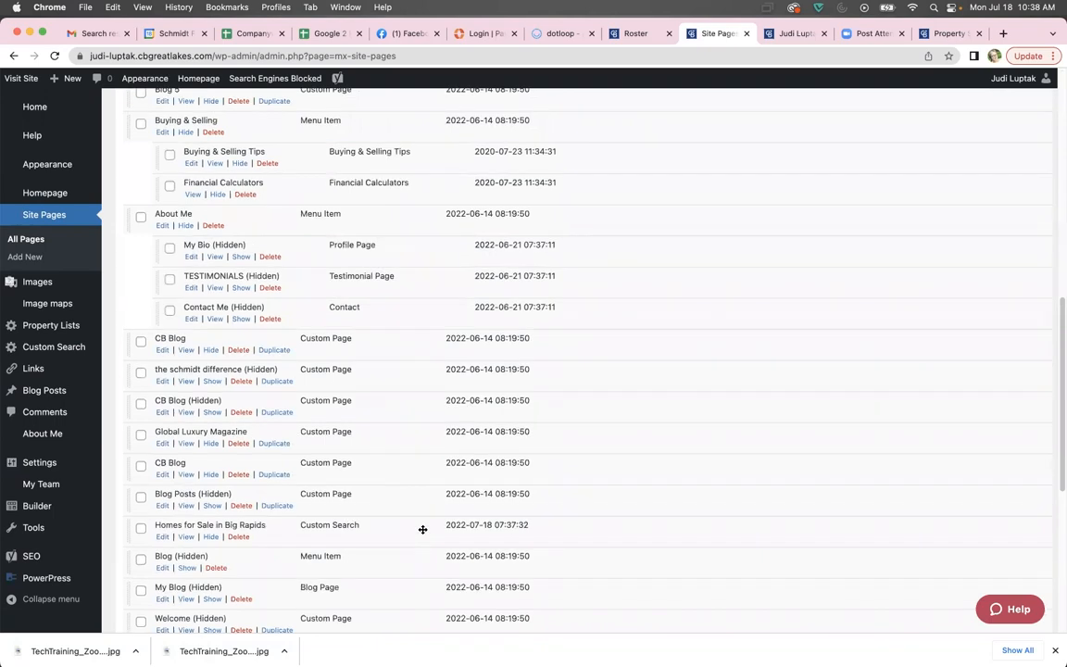
scroll(417, 565, up, 1)
drag(418, 566, 405, 138)
scroll(496, 393, down, 2)
scroll(507, 408, up, 4)
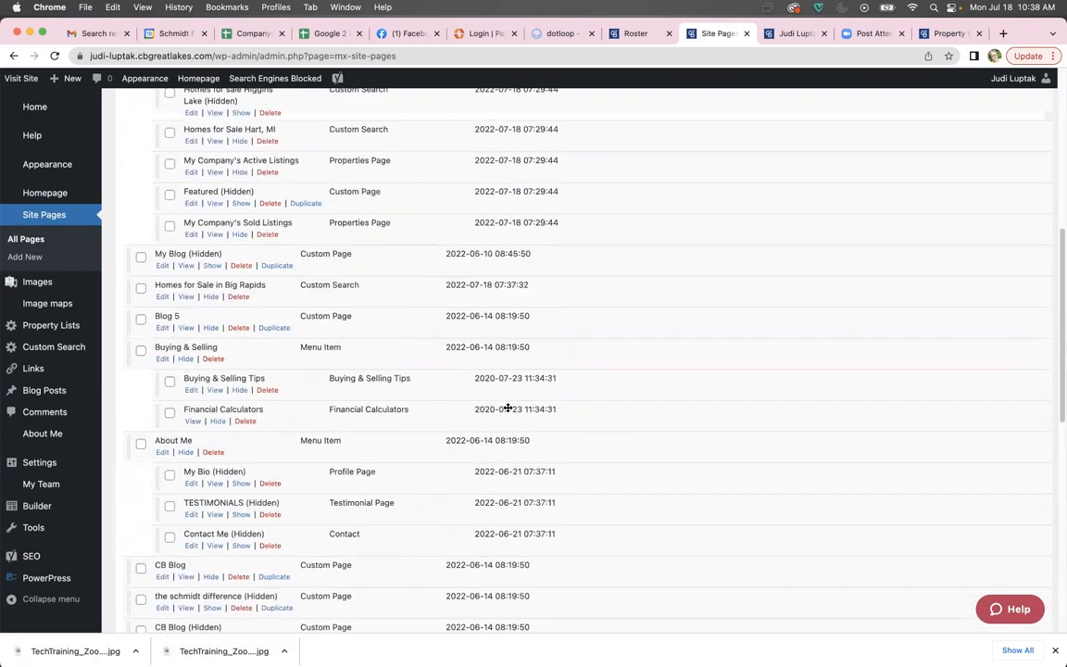
scroll(508, 408, up, 5)
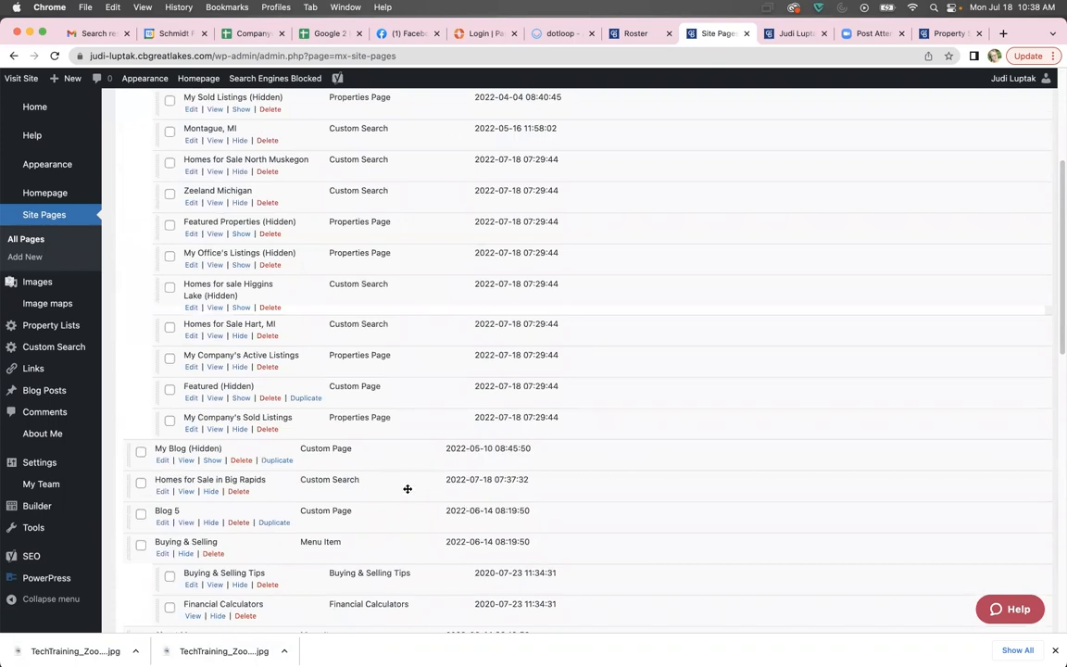
drag(405, 488, 430, 165)
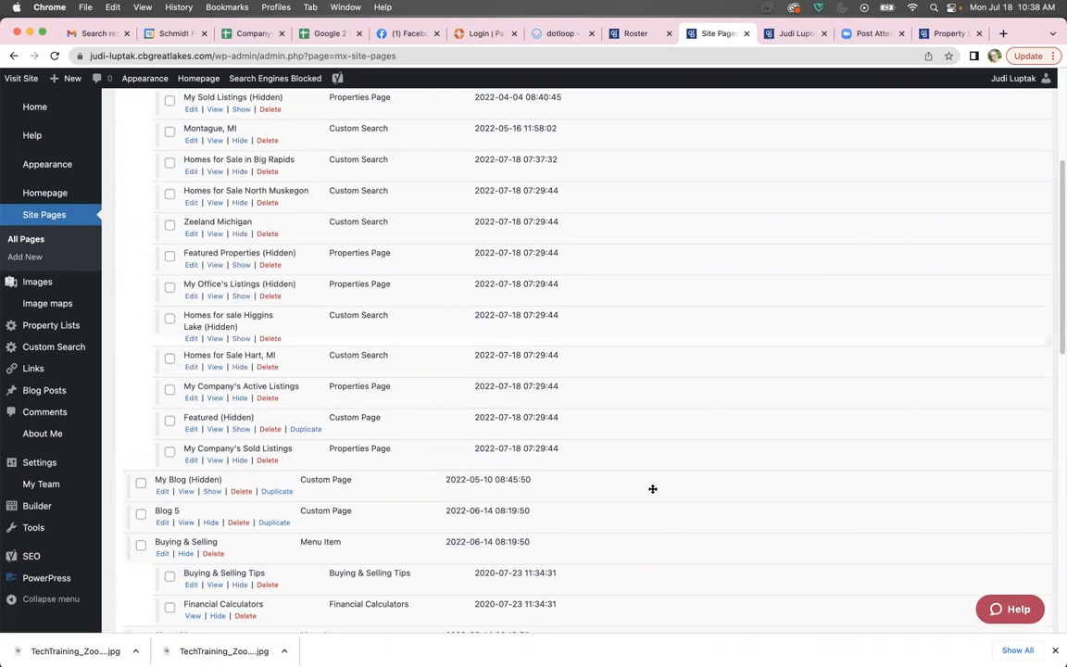
Step: Check the new page order from the top of the list and publish the updated site navigation
scroll(593, 509, up, 7)
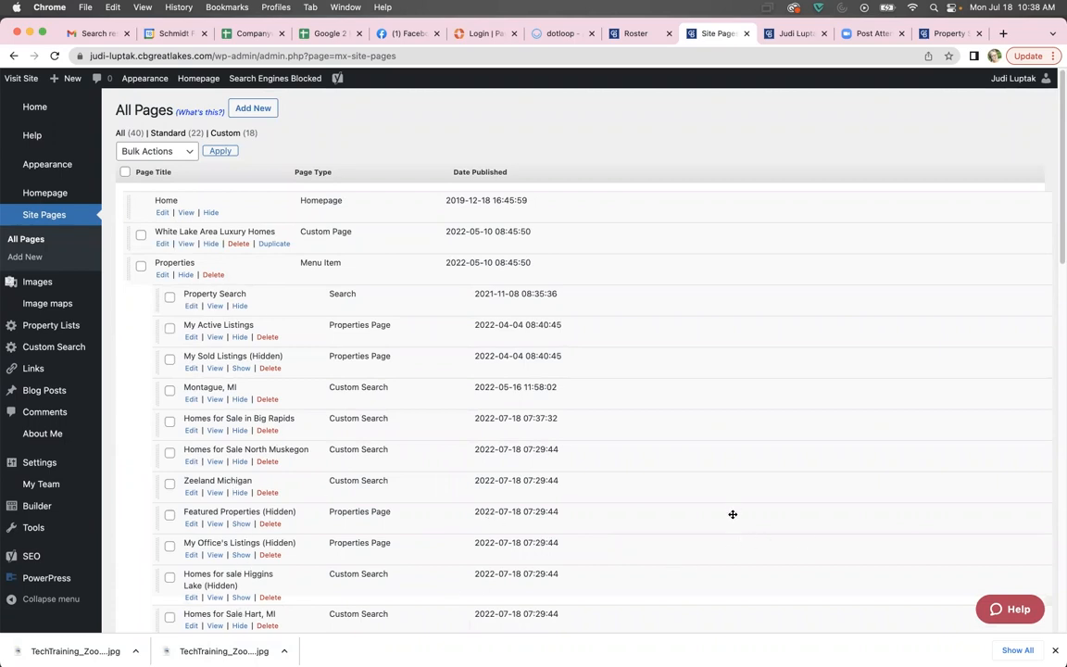
scroll(731, 514, down, 15)
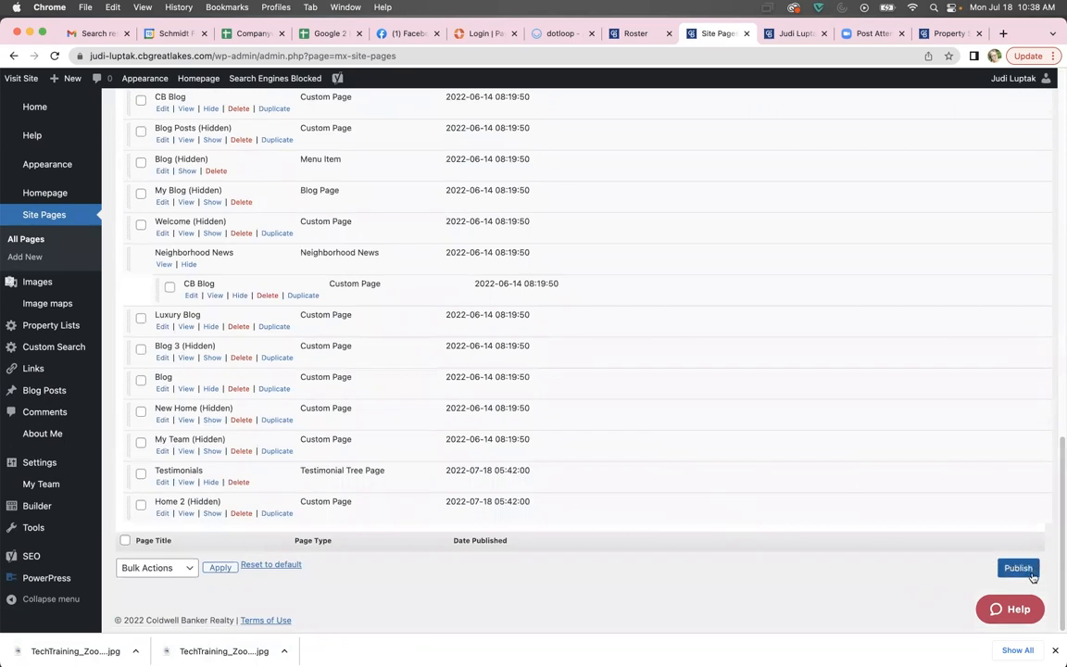
right_click(806, 574)
click(7, 571)
click(1018, 568)
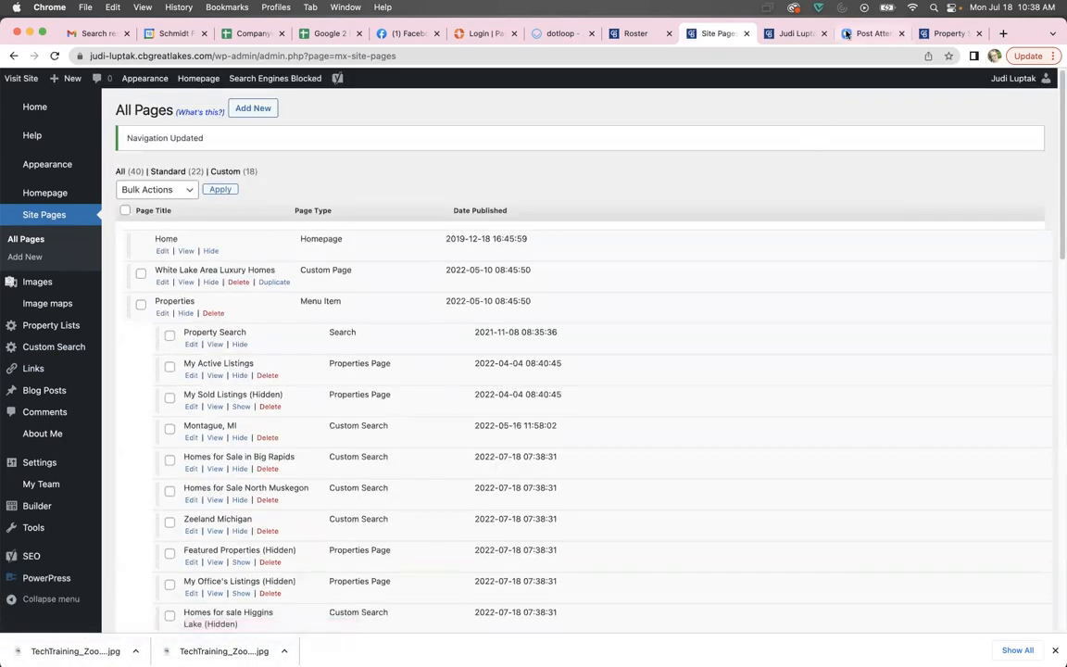
Step: Reload the public homepage, open "Homes for Sale in Big Rapids" from the Properties navigation, and review its listings
click(792, 33)
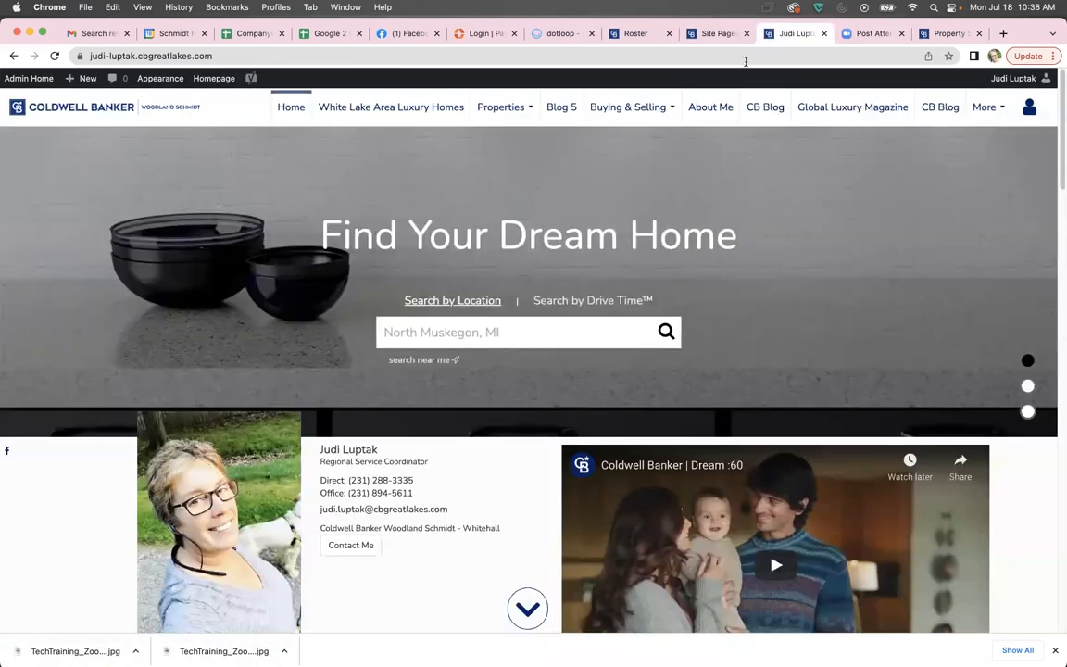
click(54, 56)
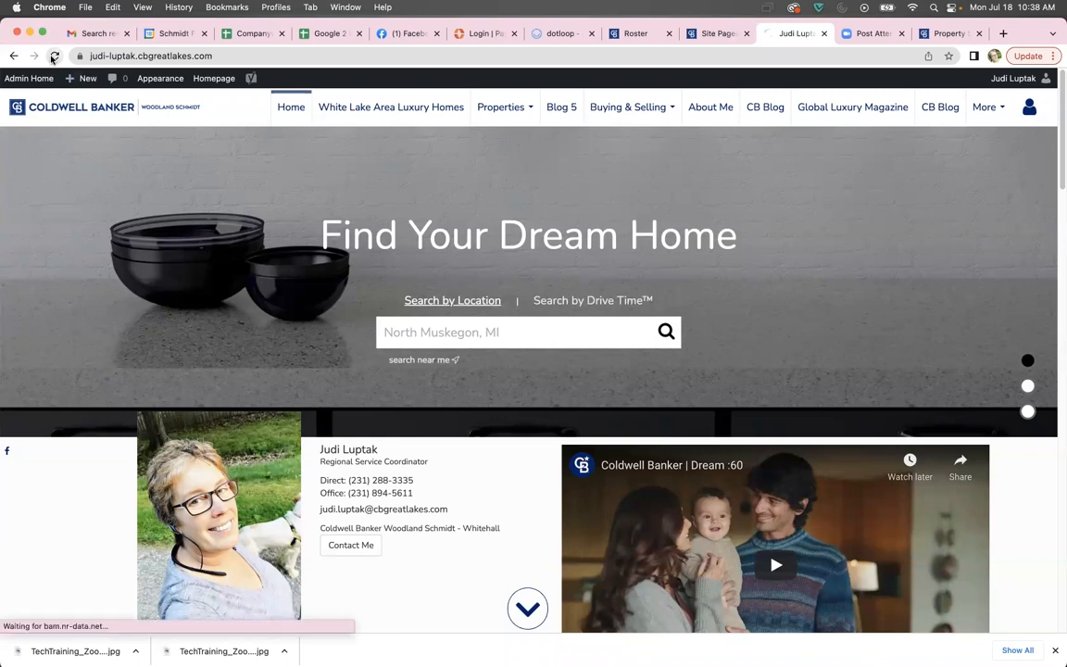
mouse_move(510, 118)
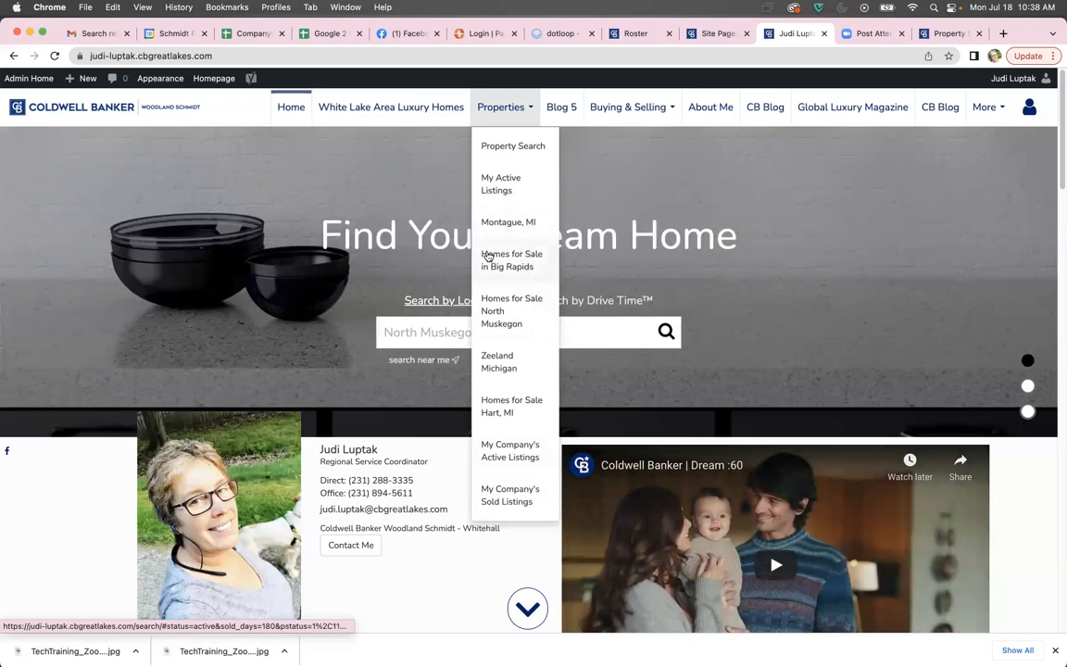
click(532, 264)
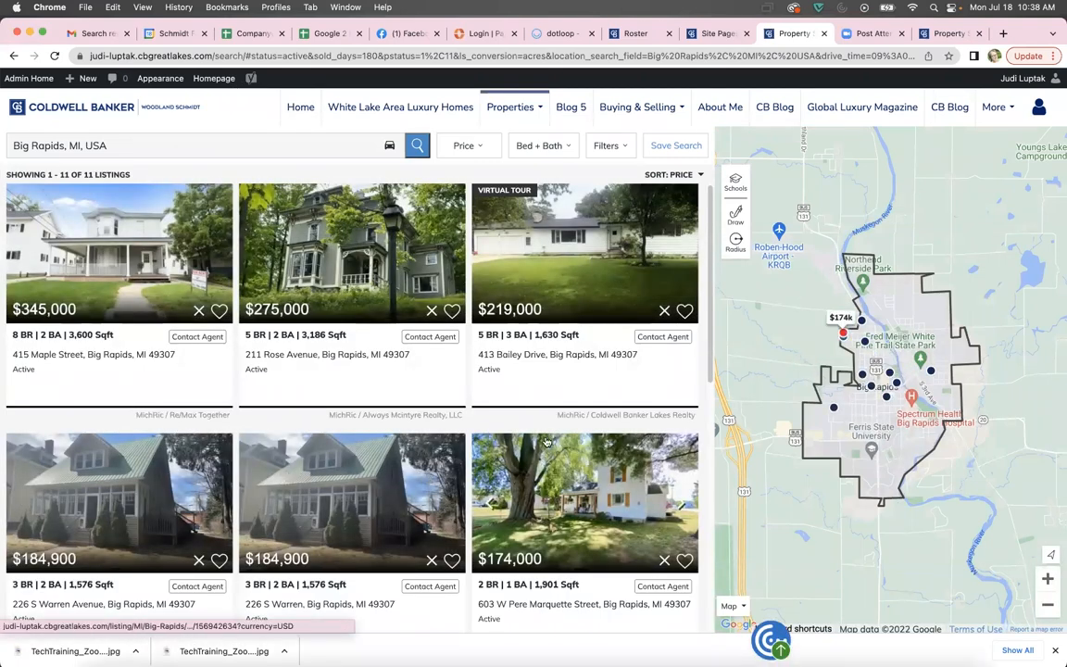
scroll(412, 491, down, 1)
scroll(412, 491, down, 4)
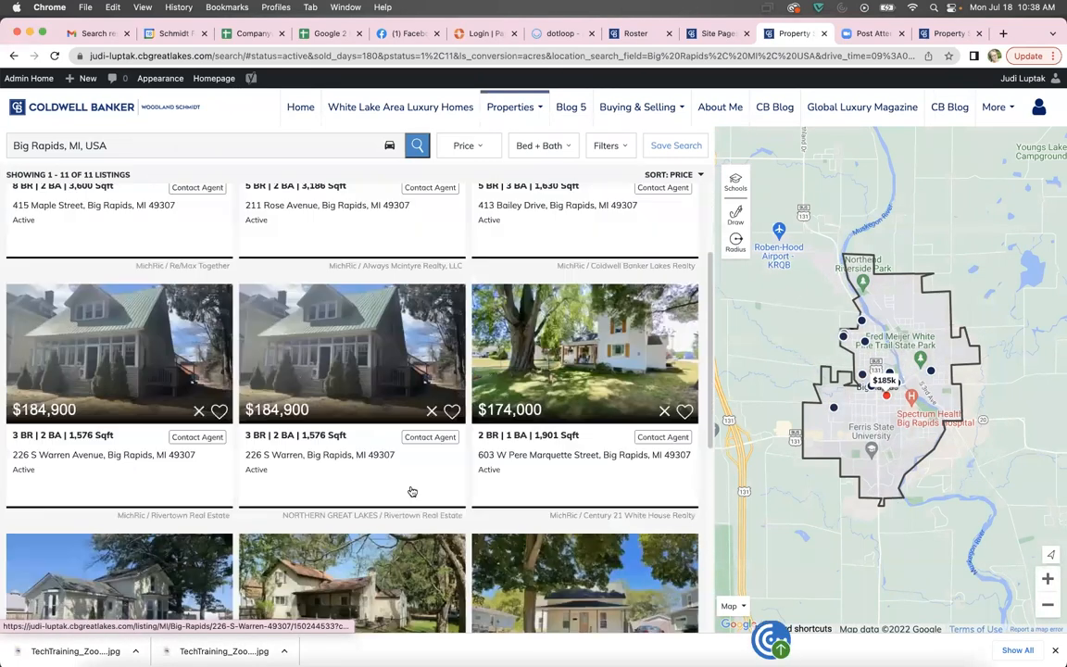
scroll(412, 491, down, 5)
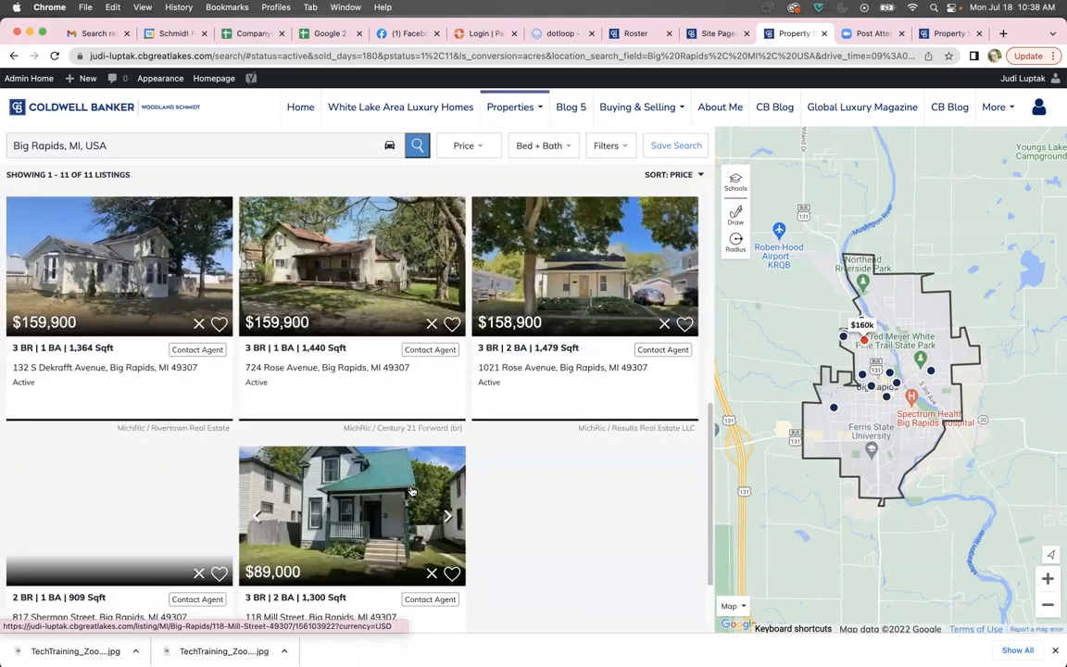
scroll(380, 448, up, 8)
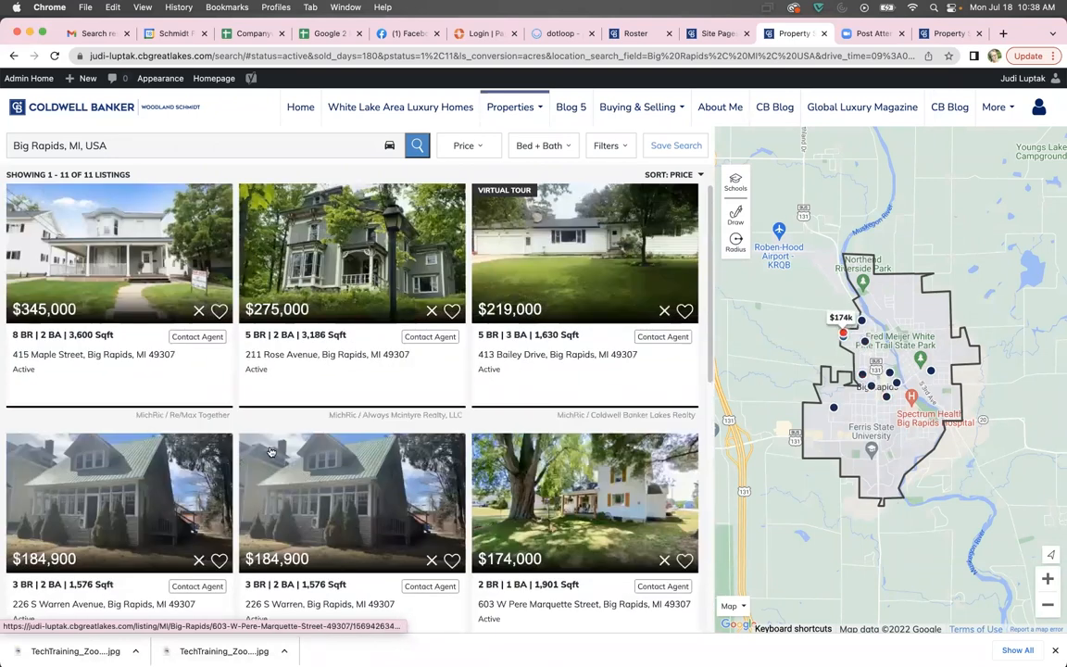